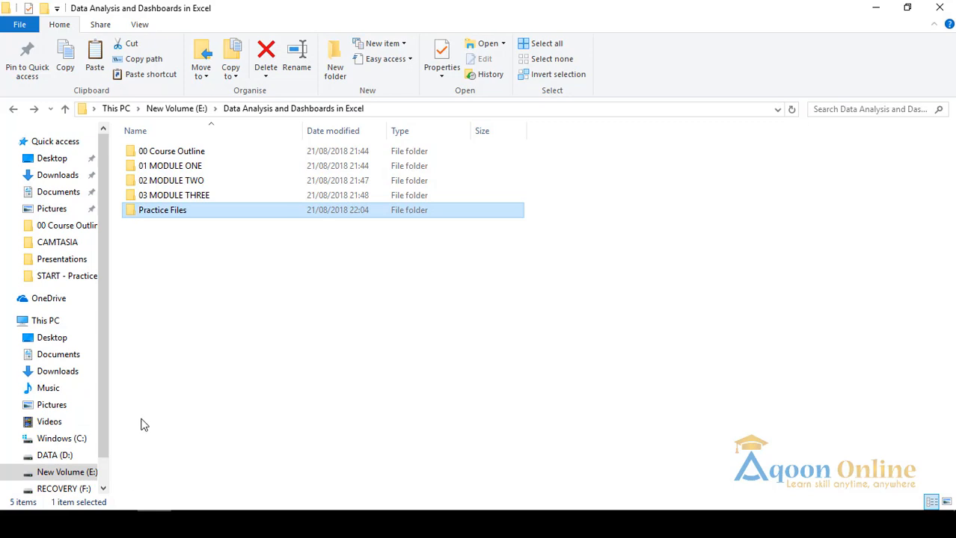
# Open the IDP Data workbook from the IDPs Data folder inside Practice Files.
pyautogui.doubleClick(176, 213)
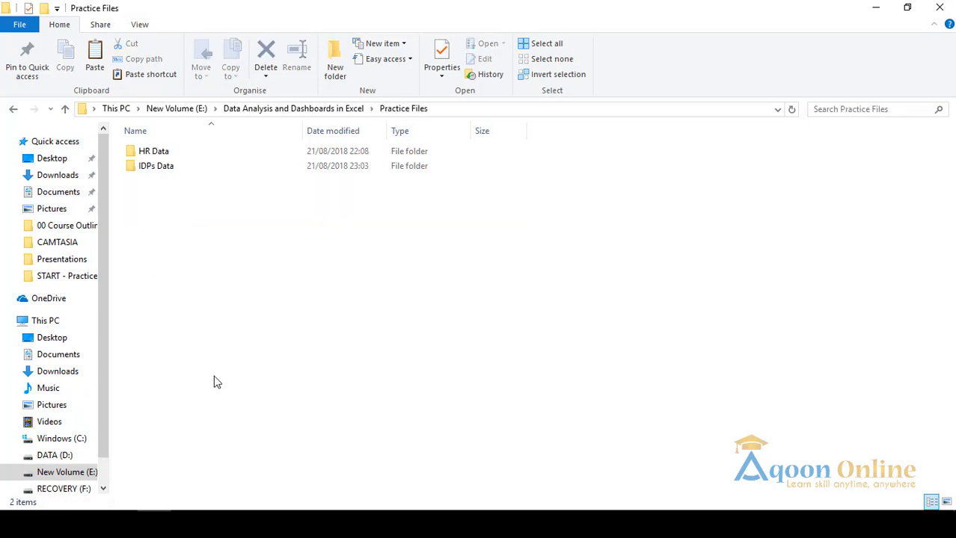
pyautogui.click(181, 172)
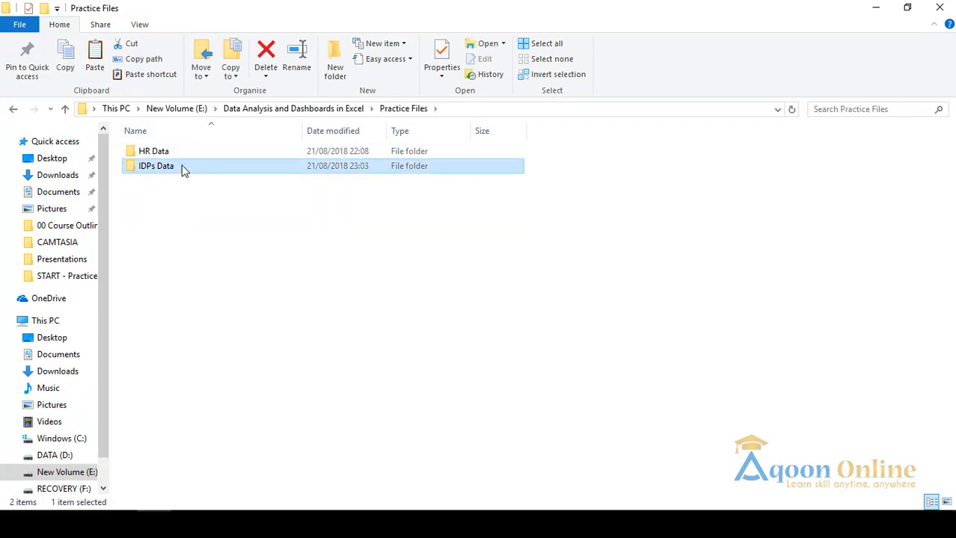
pyautogui.doubleClick(182, 174)
pyautogui.doubleClick(171, 155)
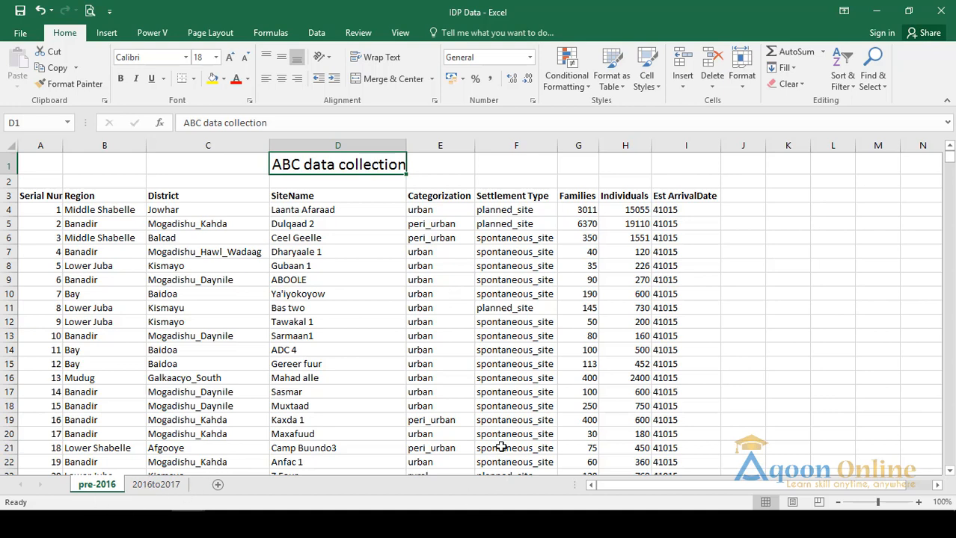
# Examine the pre-2016 and 2016to2017 sheets, comparing their titles, column headers and data layout.
pyautogui.click(157, 485)
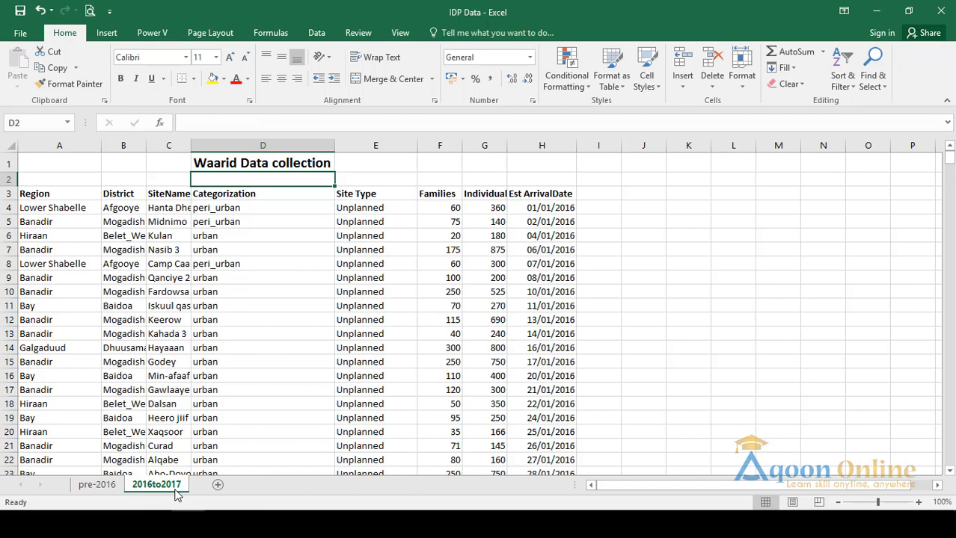
pyautogui.click(97, 487)
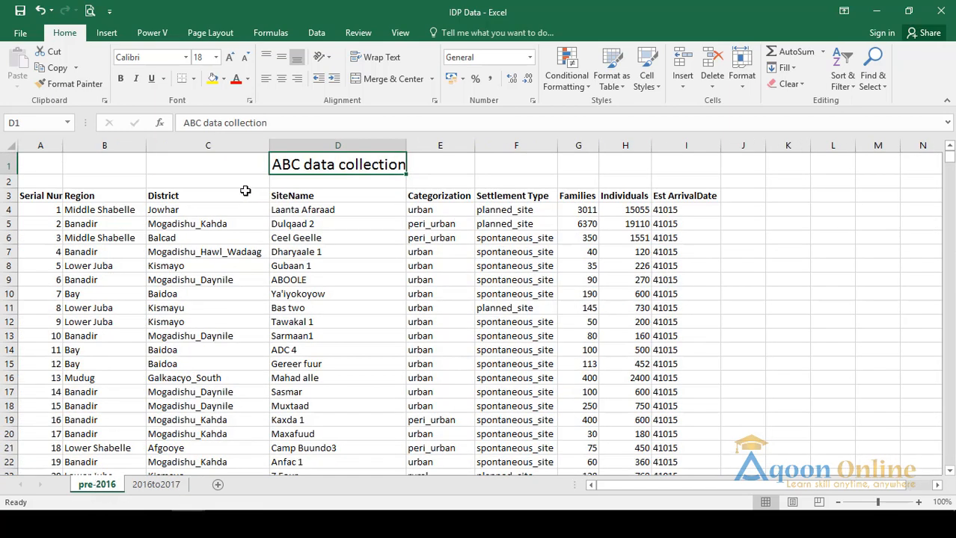
pyautogui.click(303, 404)
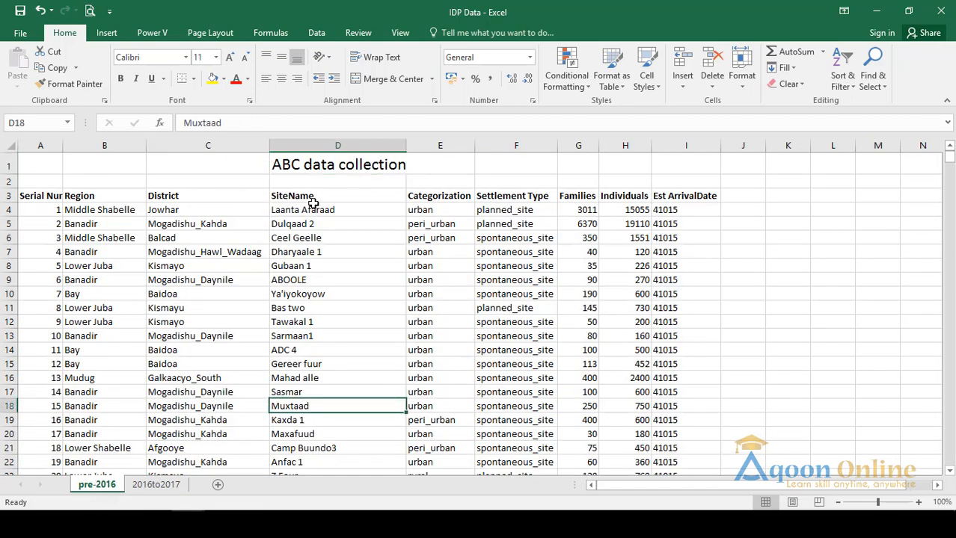
pyautogui.click(143, 486)
pyautogui.click(98, 486)
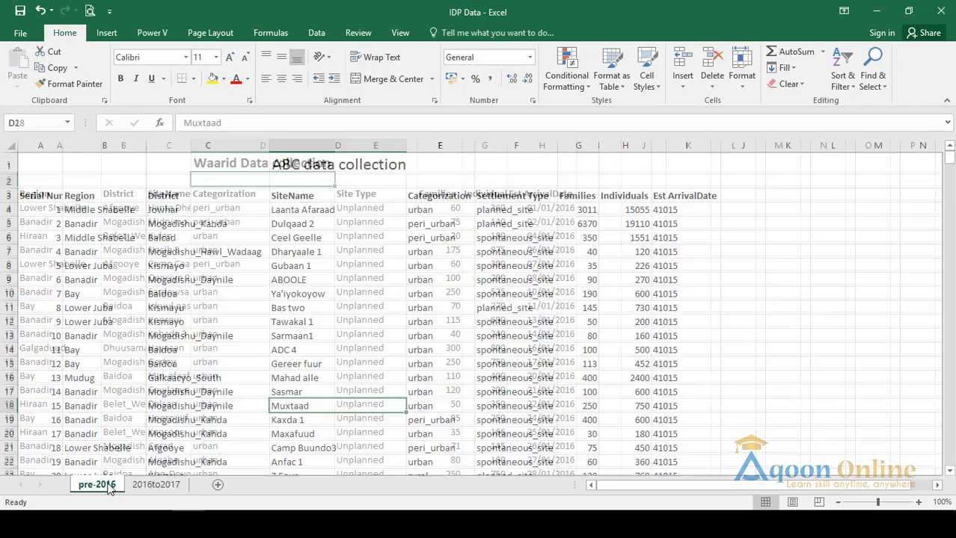
pyautogui.click(158, 487)
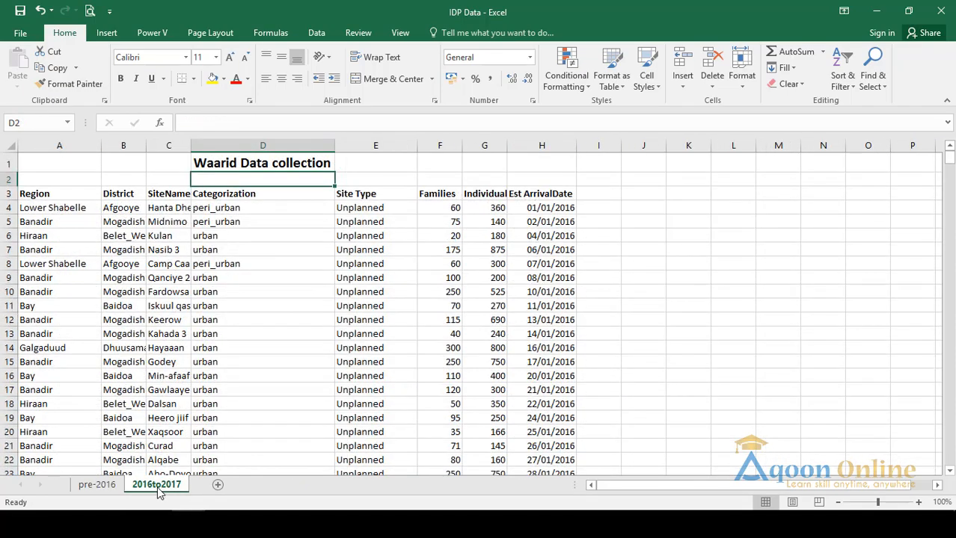
pyautogui.click(99, 487)
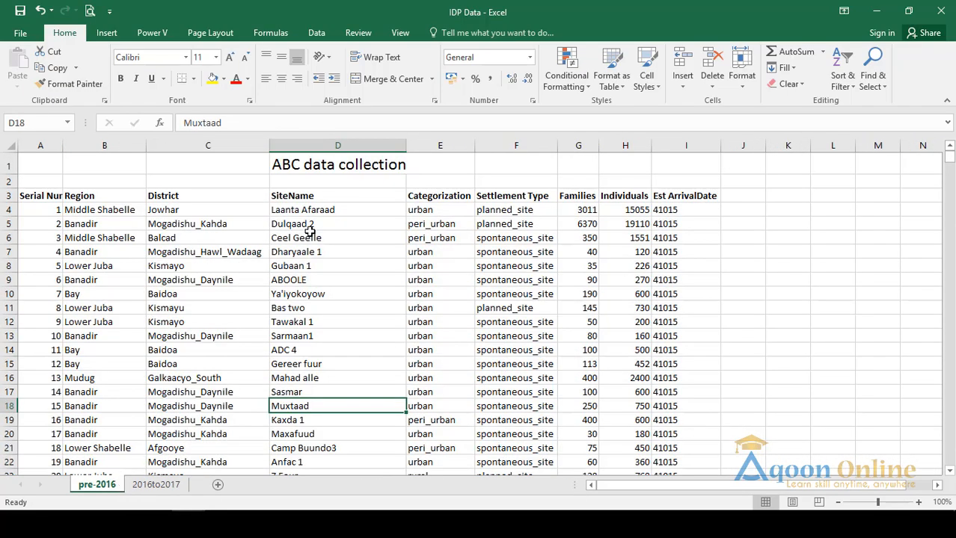
pyautogui.click(306, 172)
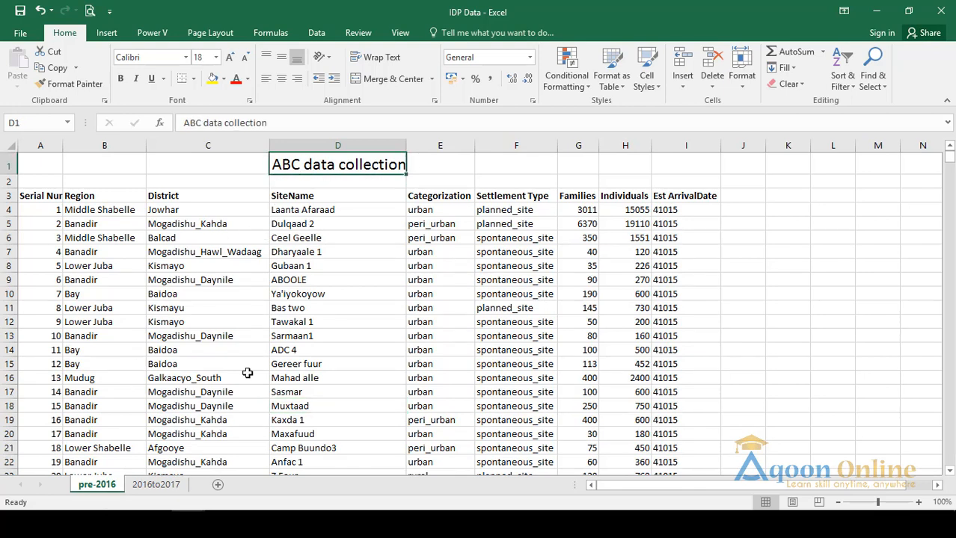
pyautogui.click(293, 213)
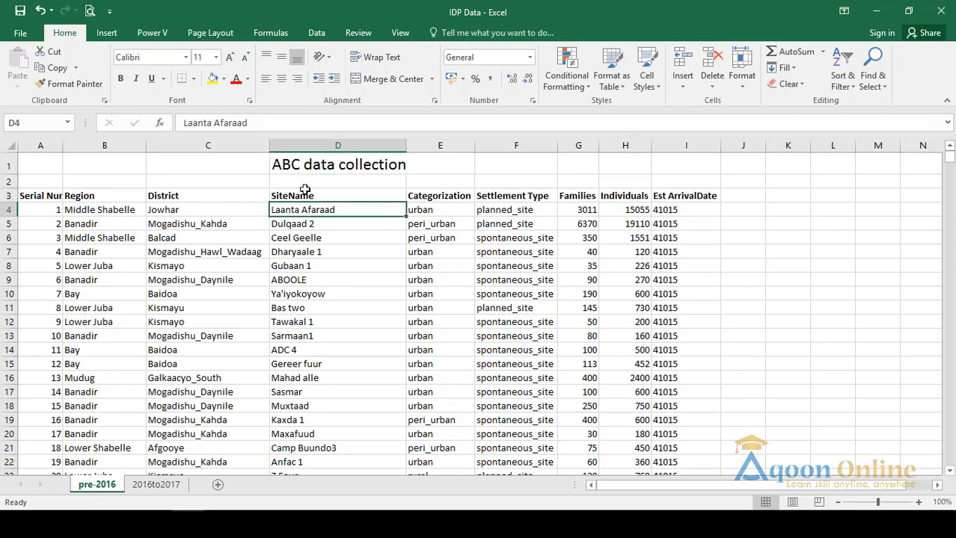
pyautogui.click(305, 168)
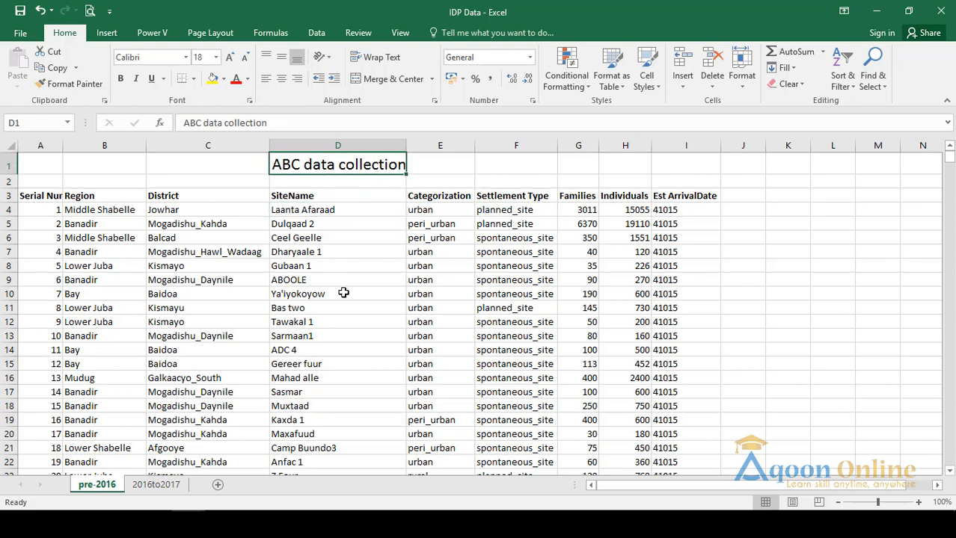
pyautogui.click(307, 248)
pyautogui.click(319, 175)
pyautogui.click(155, 484)
pyautogui.click(258, 164)
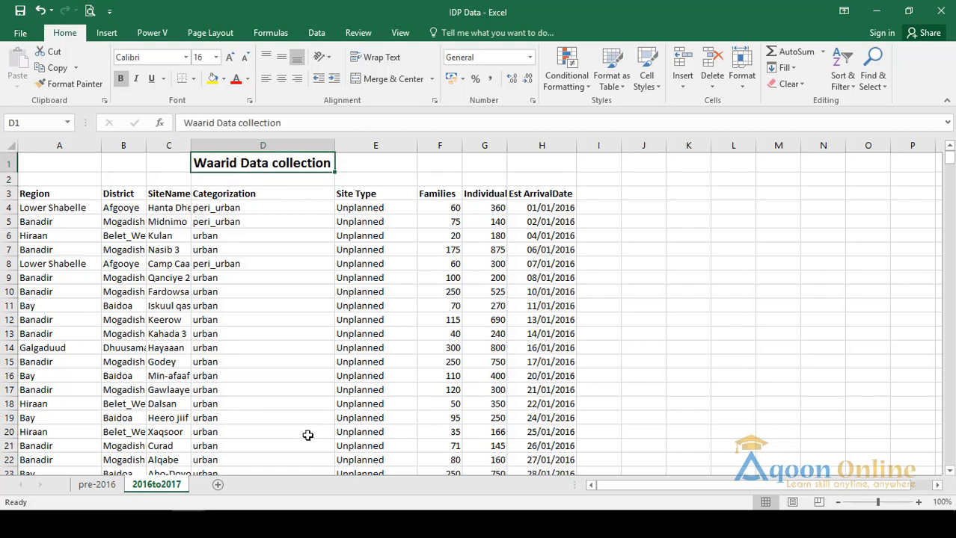
pyautogui.click(97, 484)
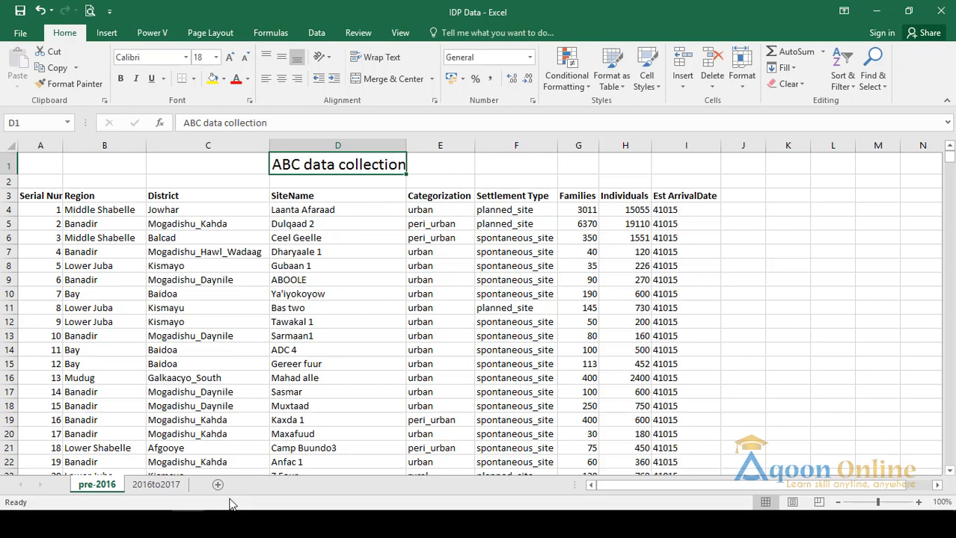
pyautogui.click(291, 263)
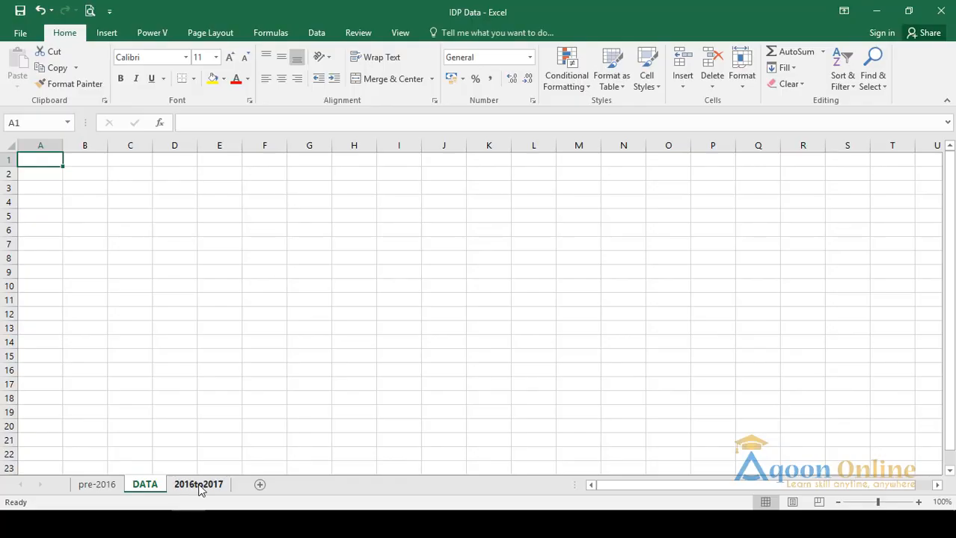
# Move the DATA sheet to the end of the workbook, after the 2016to2017 sheet.
pyautogui.click(198, 486)
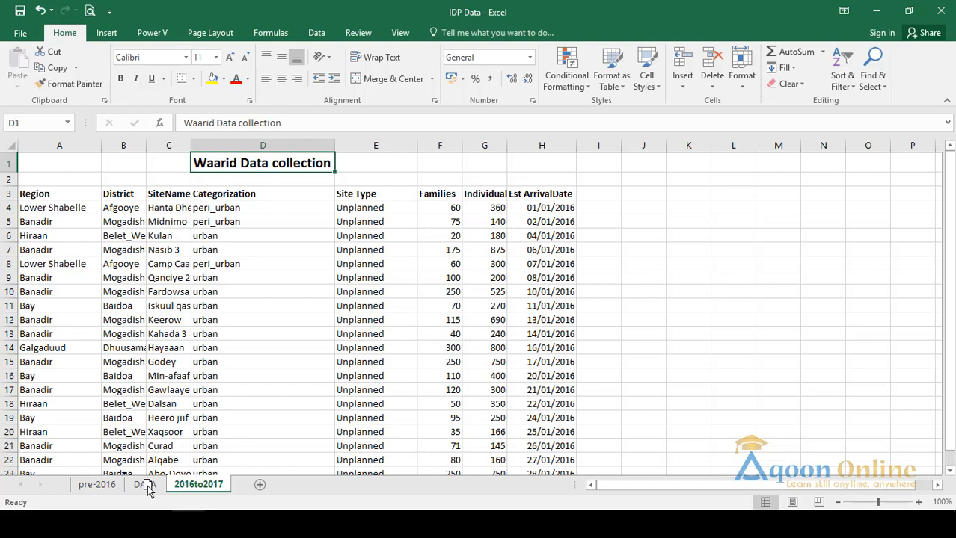
pyautogui.moveTo(148, 487); pyautogui.dragTo(146, 487)
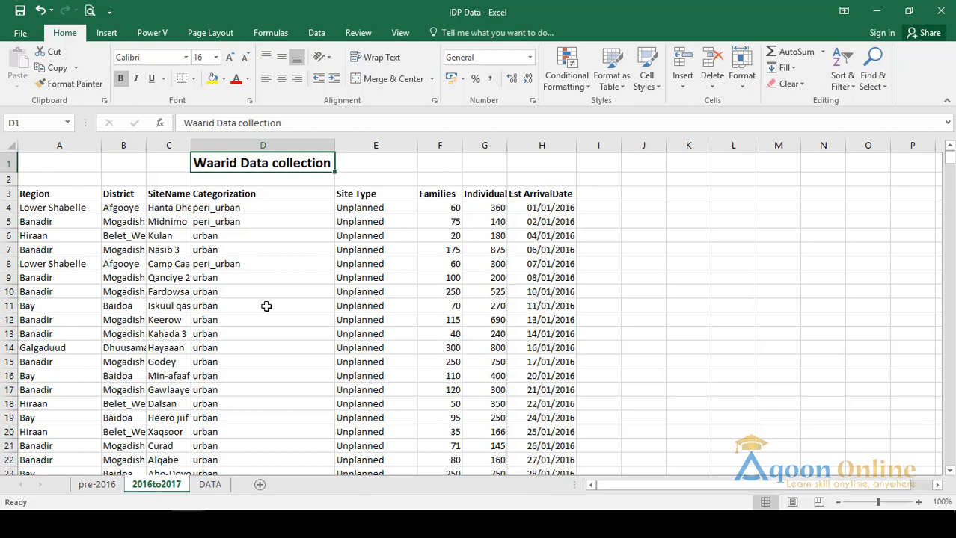
# Copy the whole header row 3 of the 2016to2017 sheet.
pyautogui.click(9, 193)
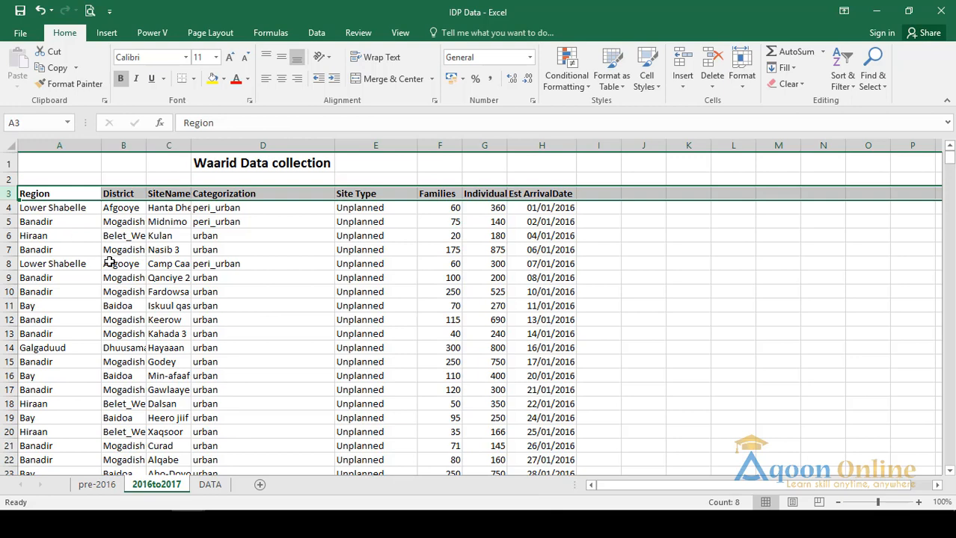
pyautogui.click(73, 217)
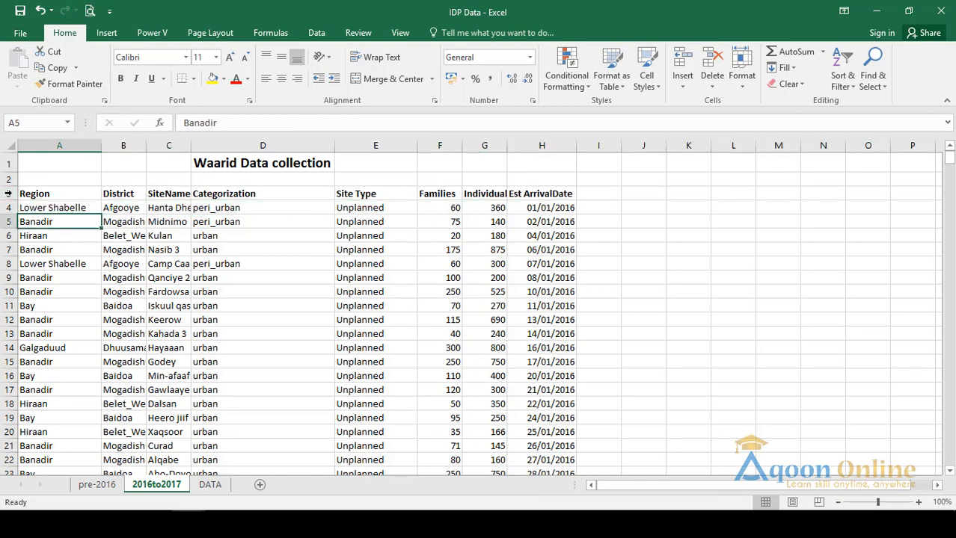
pyautogui.click(9, 194)
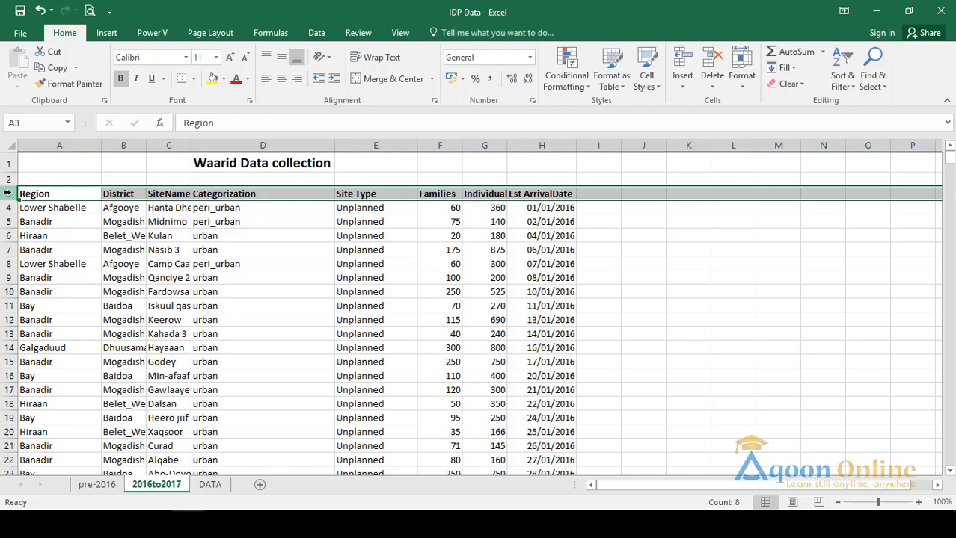
pyautogui.rightClick(38, 192)
pyautogui.click(80, 199)
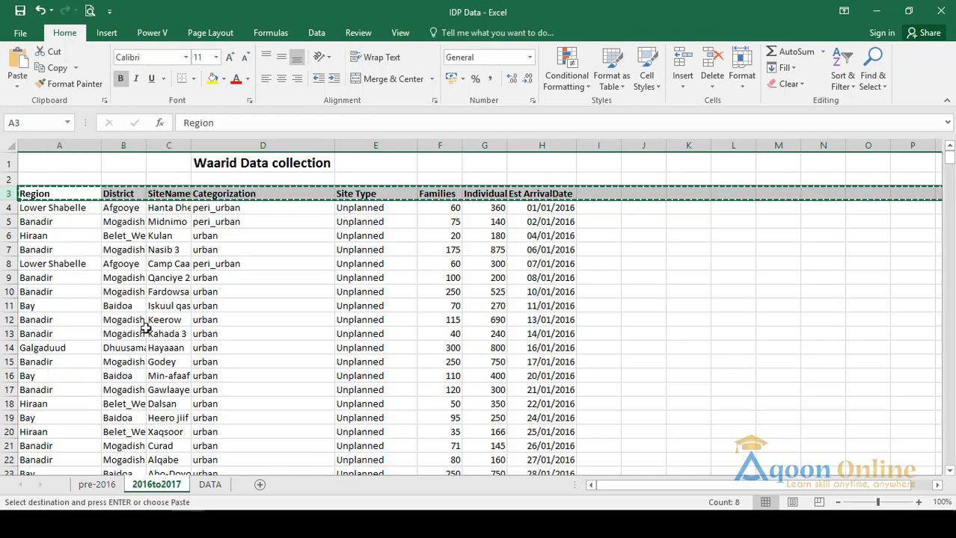
# Add a new sheet before DATA and paste the copied headers transposed, starting at cell B3.
pyautogui.click(260, 484)
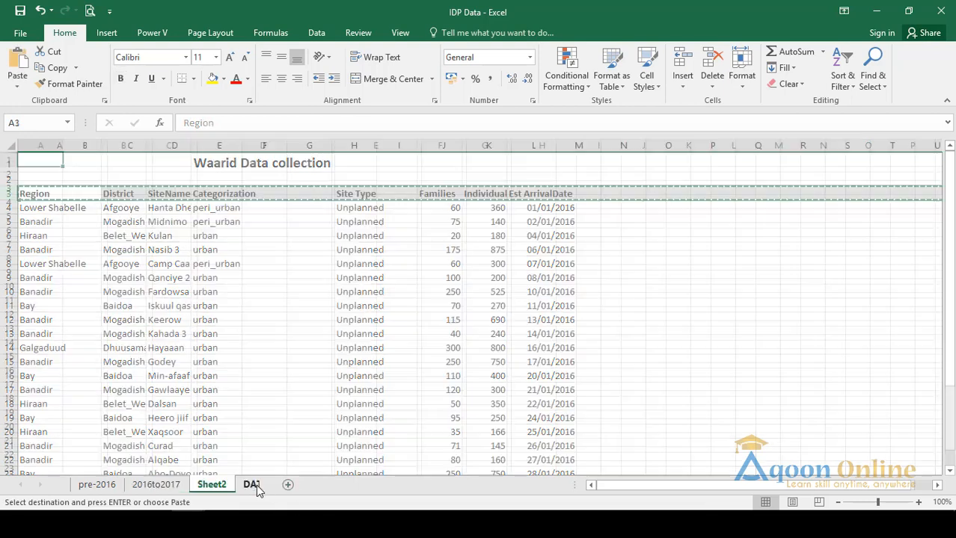
pyautogui.click(77, 182)
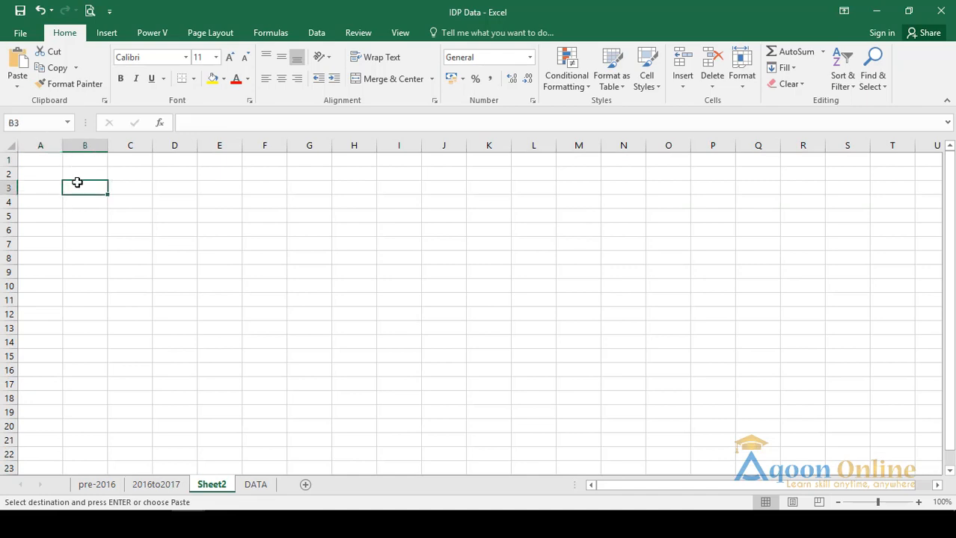
pyautogui.rightClick(78, 189)
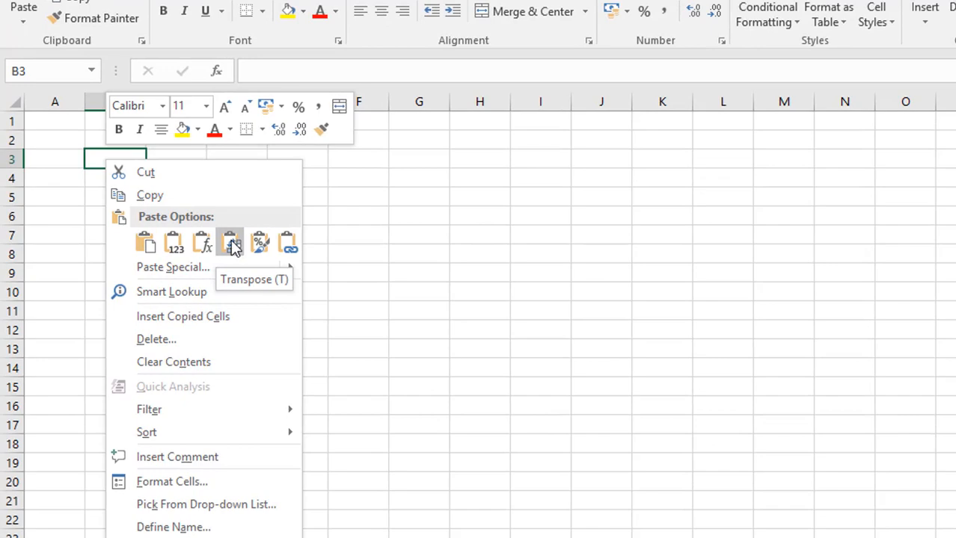
pyautogui.click(231, 245)
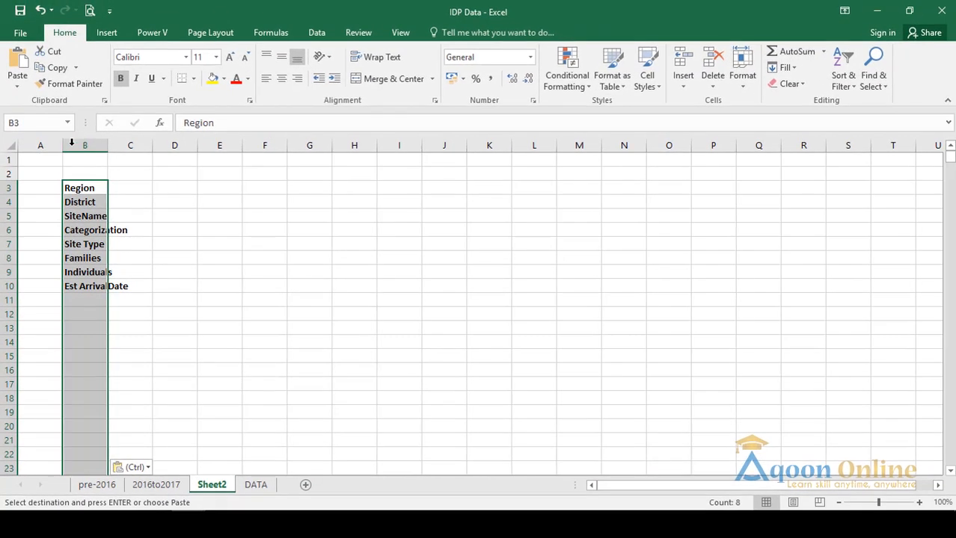
# Widen column B so the pasted header names fit, and select the list in B3:B10.
pyautogui.moveTo(144, 101); pyautogui.dragTo(144, 102)
pyautogui.moveTo(106, 146); pyautogui.dragTo(106, 146)
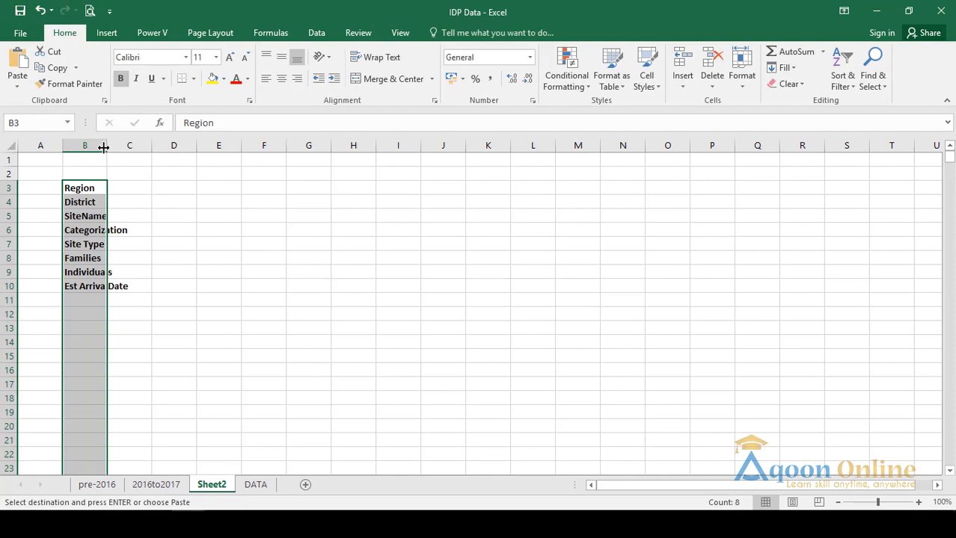
pyautogui.moveTo(106, 147); pyautogui.dragTo(151, 147)
pyautogui.click(120, 243)
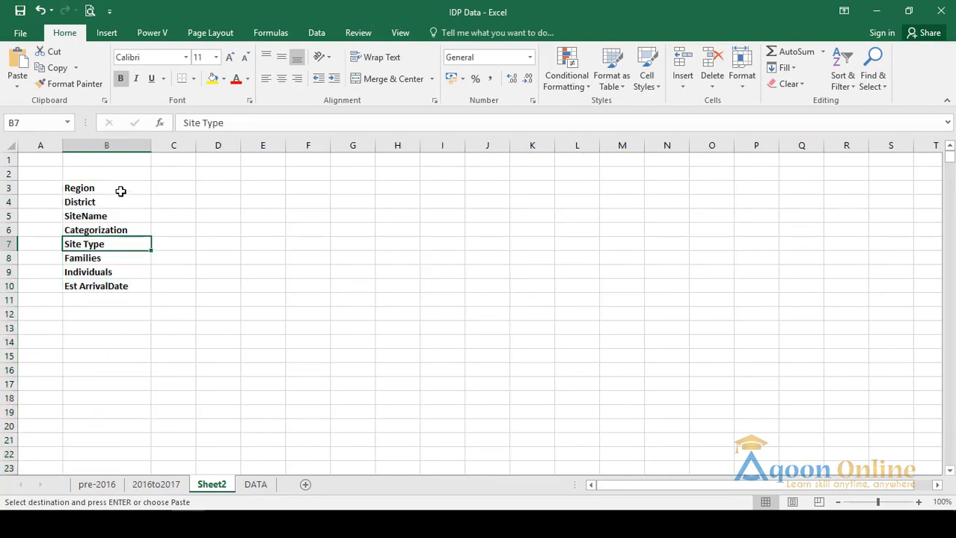
pyautogui.moveTo(120, 191); pyautogui.dragTo(120, 286)
# Copy header row 3 of the pre-2016 sheet, paste it transposed at C3 of Sheet2, and fit column C to its contents.
pyautogui.click(154, 485)
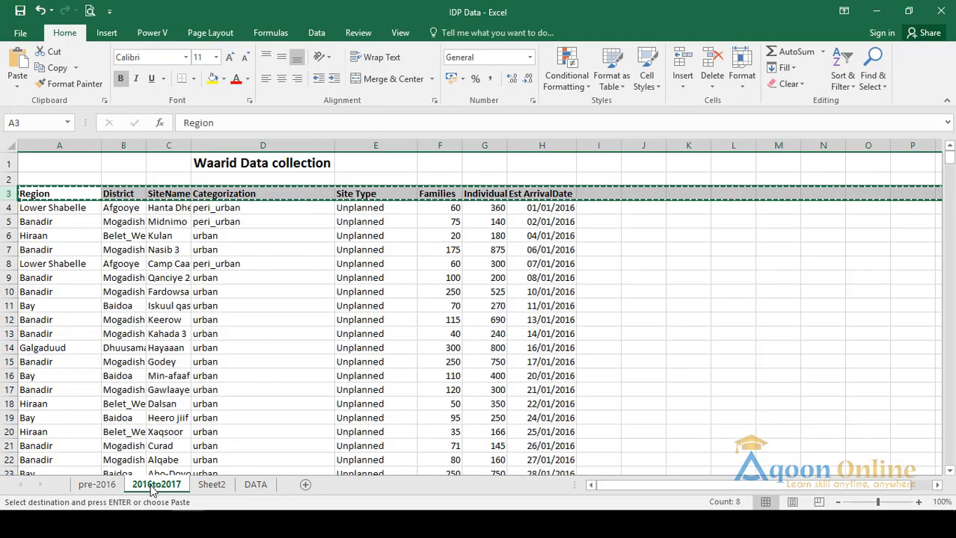
pyautogui.click(115, 486)
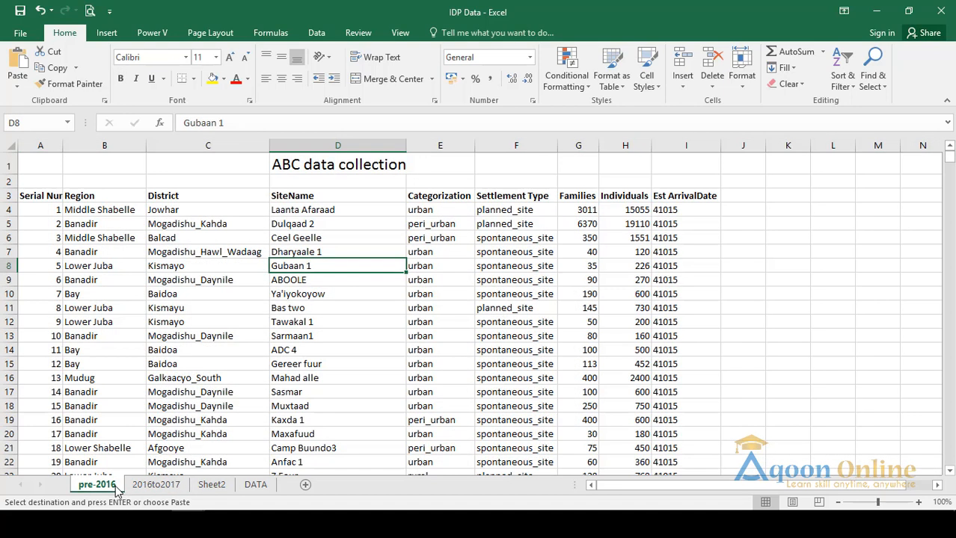
pyautogui.click(13, 195)
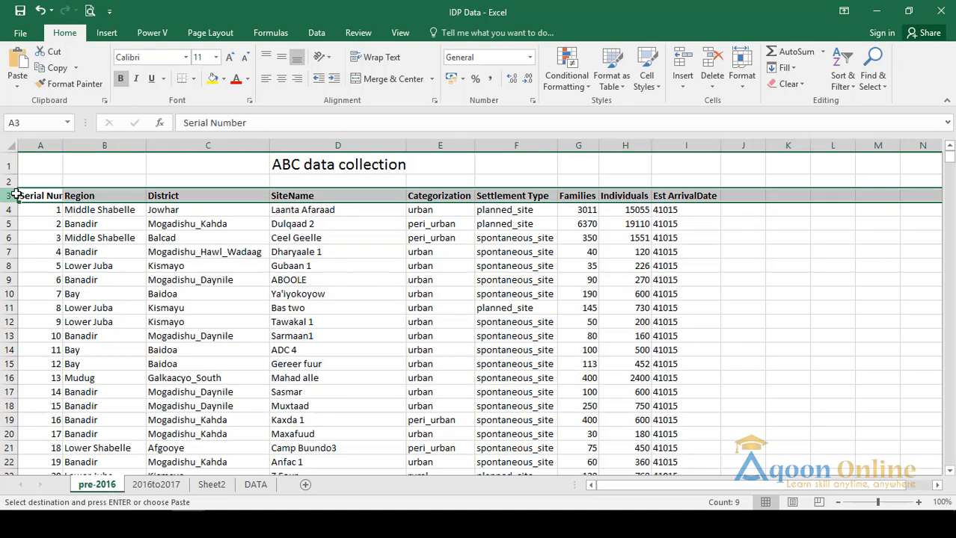
pyautogui.click(212, 485)
pyautogui.click(188, 189)
pyautogui.rightClick(188, 188)
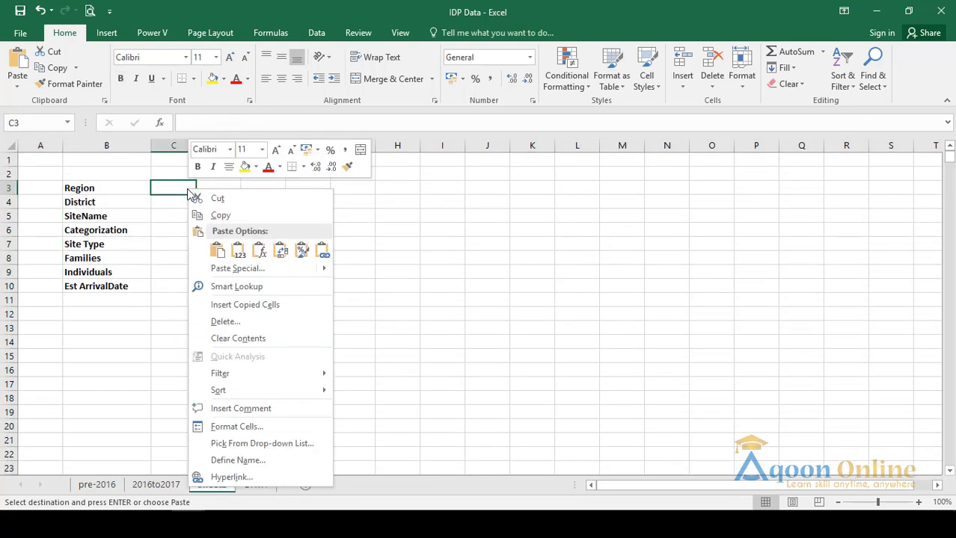
pyautogui.click(301, 250)
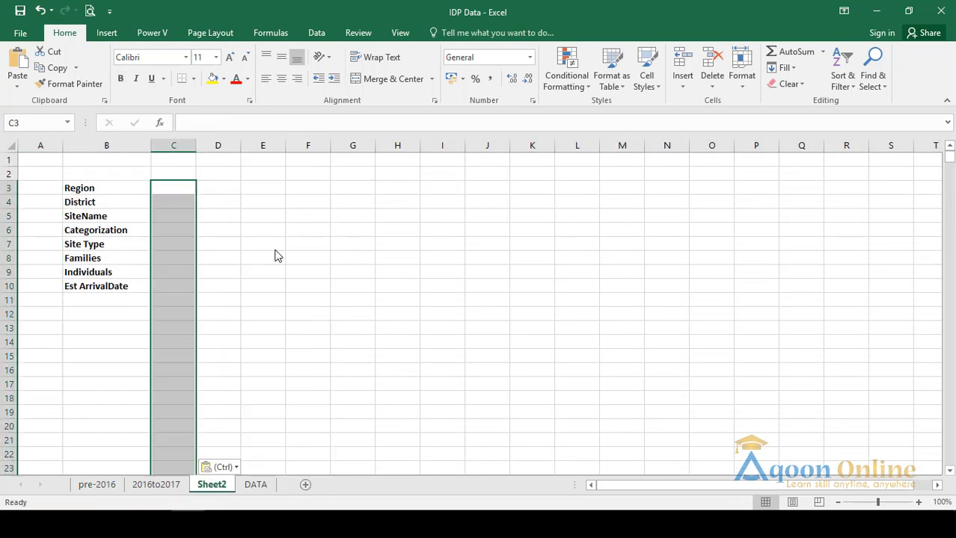
pyautogui.doubleClick(195, 146)
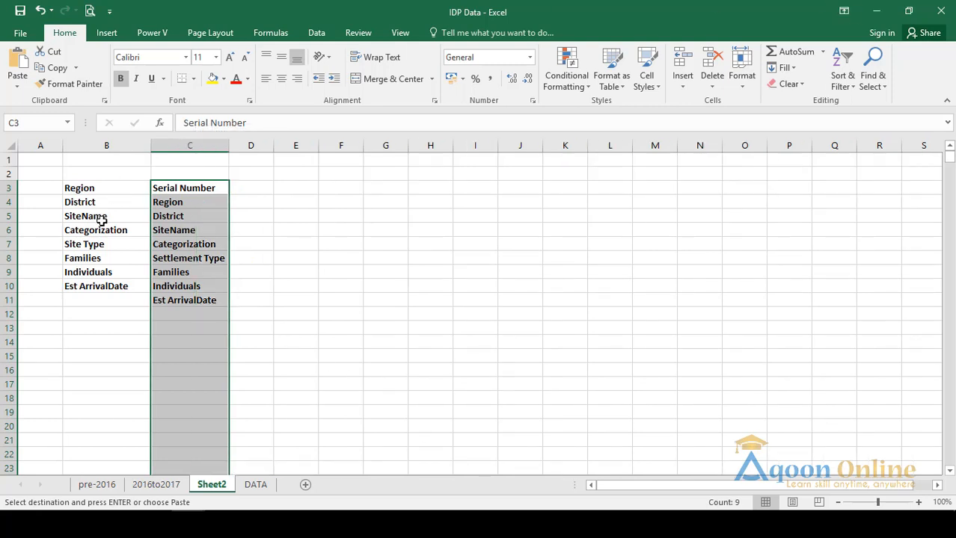
# Move the header list in B3:B10 down one row to start at B4, lining Region up with Region in column C.
pyautogui.click(78, 192)
pyautogui.moveTo(78, 192); pyautogui.dragTo(162, 189)
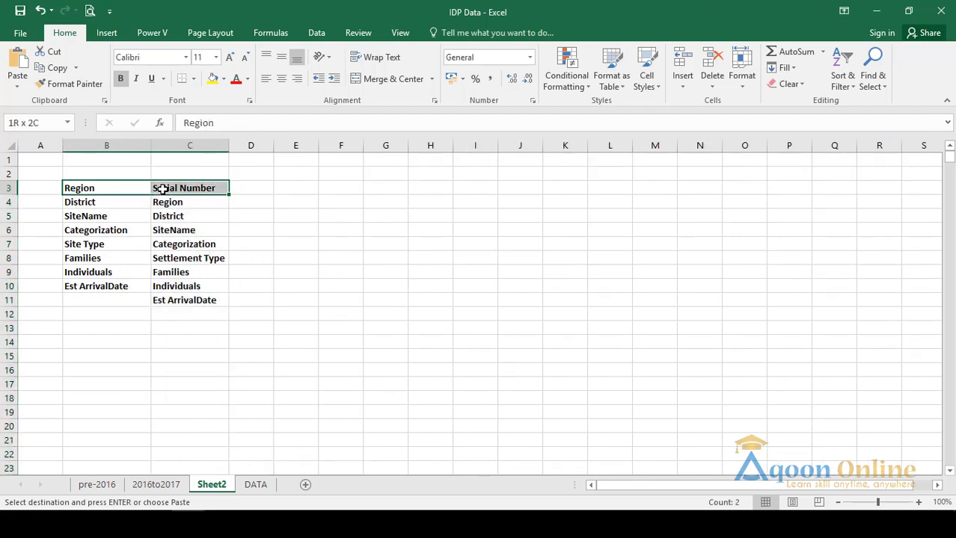
pyautogui.moveTo(162, 190); pyautogui.dragTo(163, 189)
pyautogui.click(113, 201)
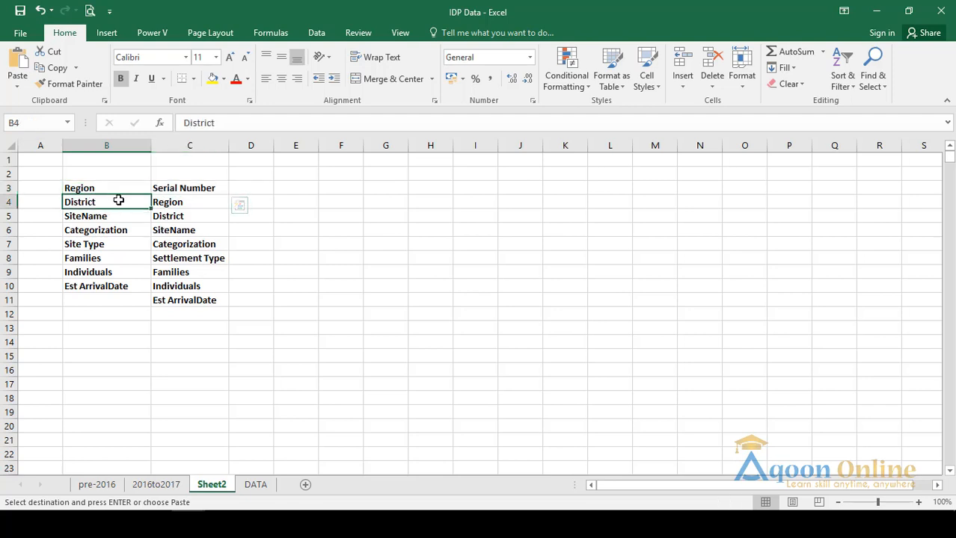
pyautogui.click(167, 227)
pyautogui.moveTo(181, 193); pyautogui.dragTo(188, 299)
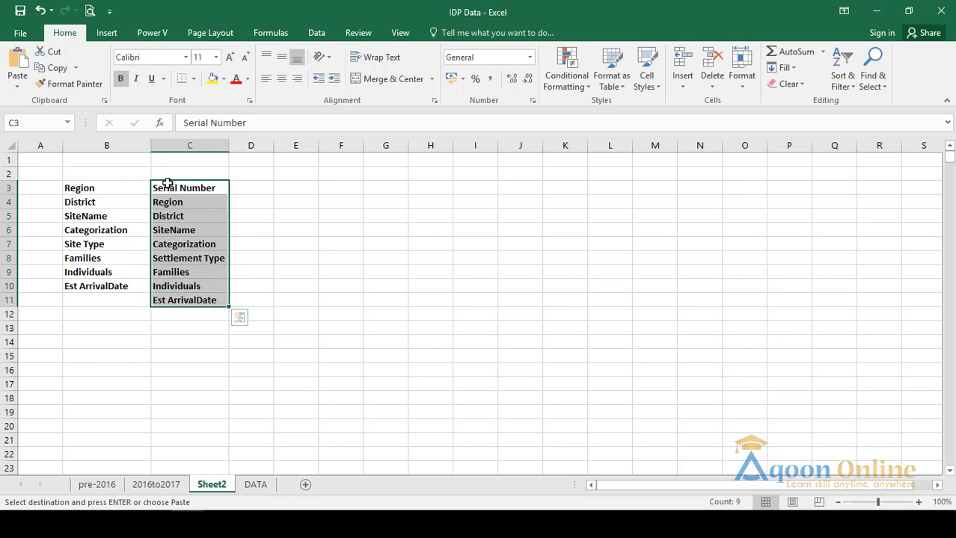
pyautogui.moveTo(110, 190); pyautogui.dragTo(107, 288)
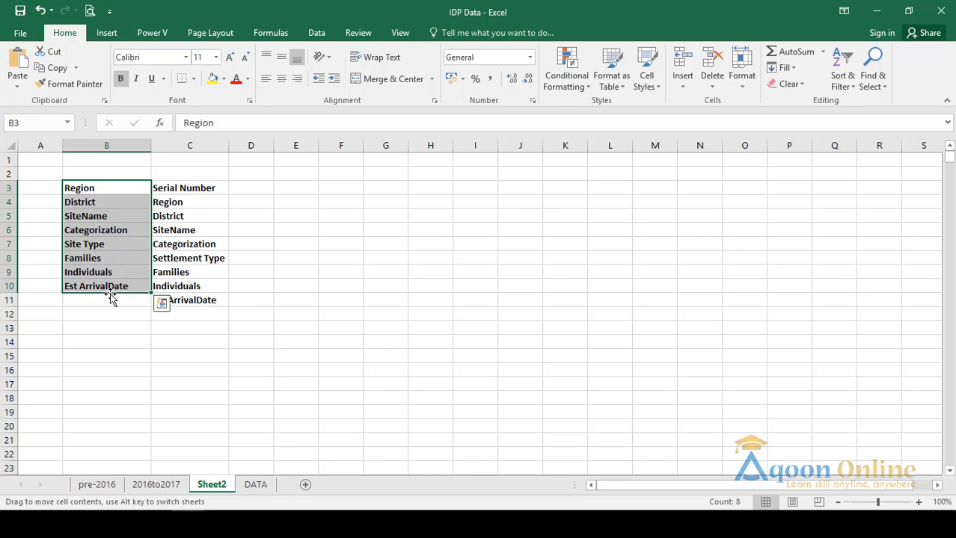
pyautogui.moveTo(111, 298); pyautogui.dragTo(111, 305)
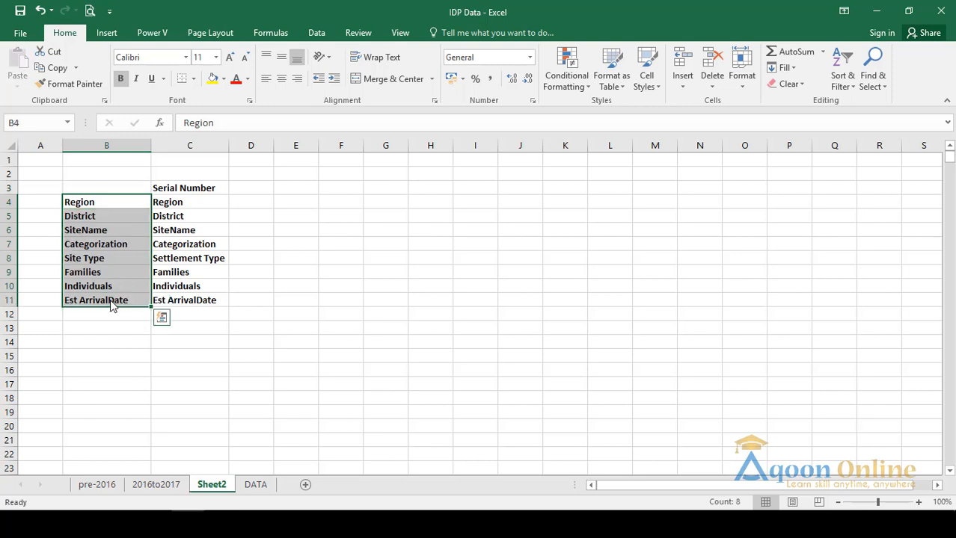
# Copy the Serial Number header from C3 into the empty cell B3 above the 2016to2017 header list.
pyautogui.click(113, 226)
pyautogui.moveTo(100, 205); pyautogui.dragTo(86, 306)
pyautogui.click(123, 213)
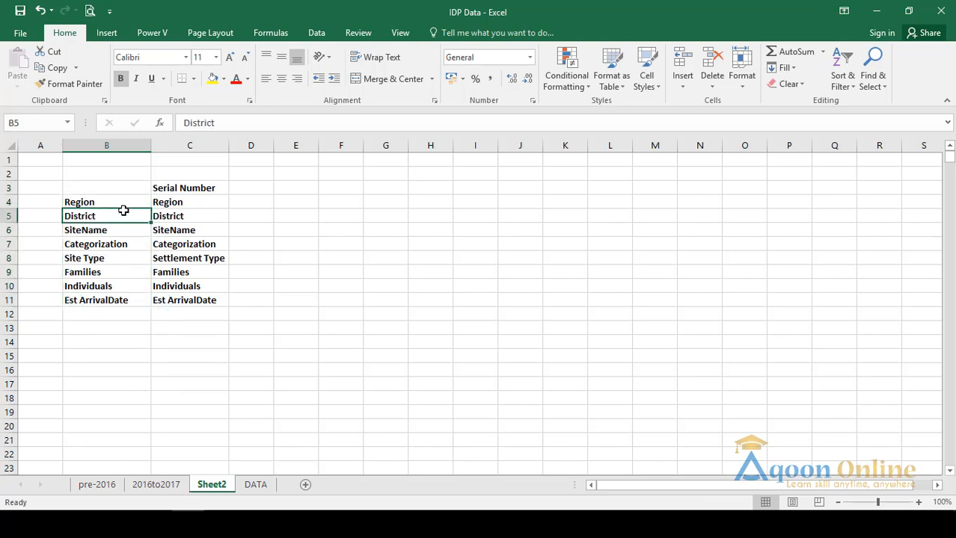
pyautogui.click(178, 189)
pyautogui.click(89, 187)
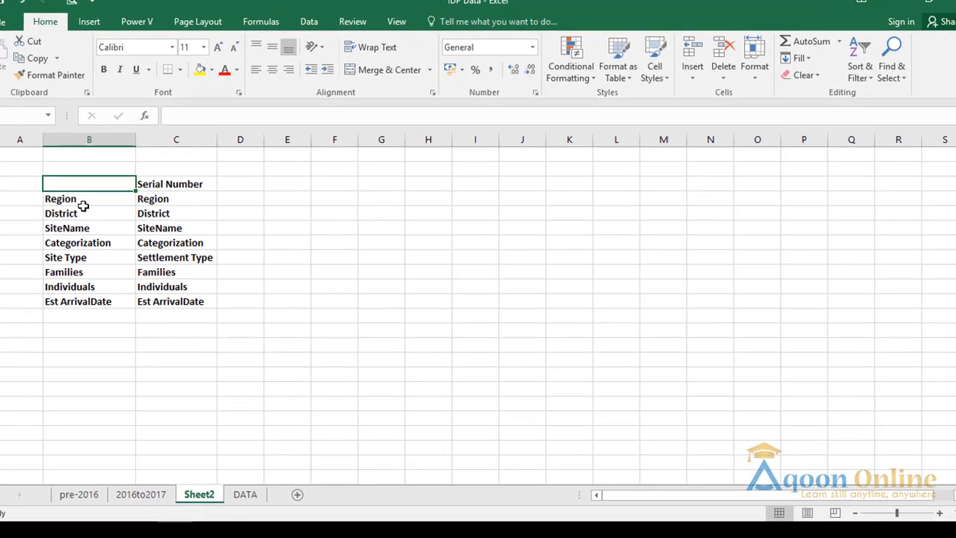
pyautogui.click(154, 187)
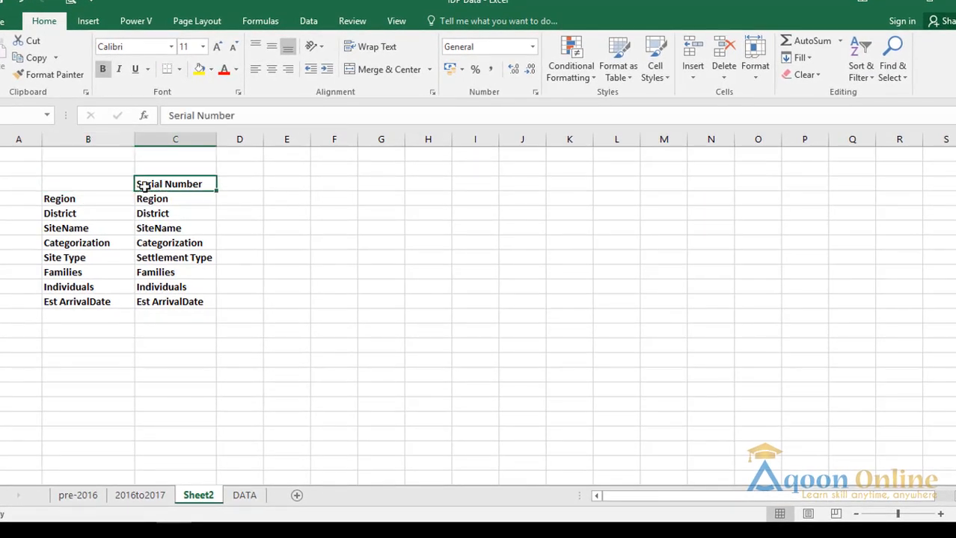
pyautogui.moveTo(148, 186); pyautogui.dragTo(90, 184)
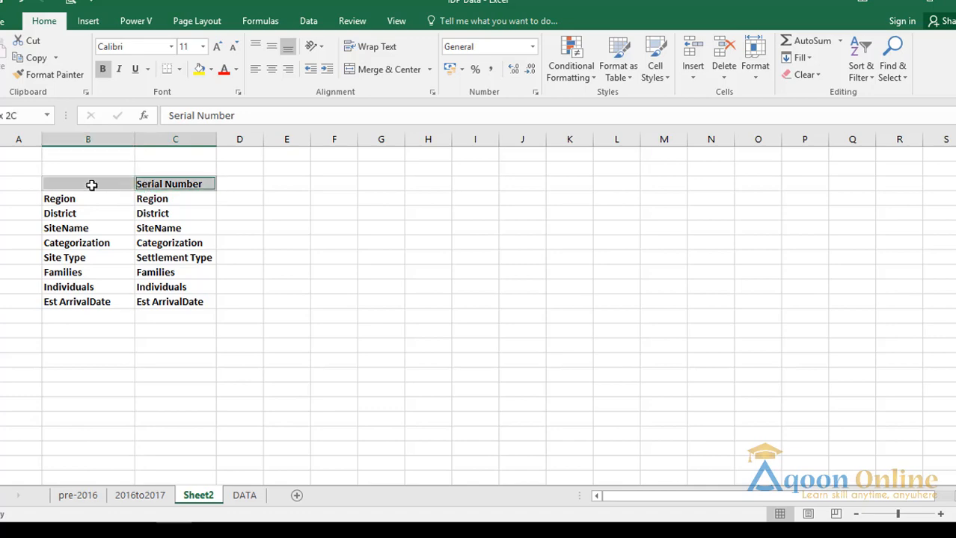
pyautogui.click(152, 187)
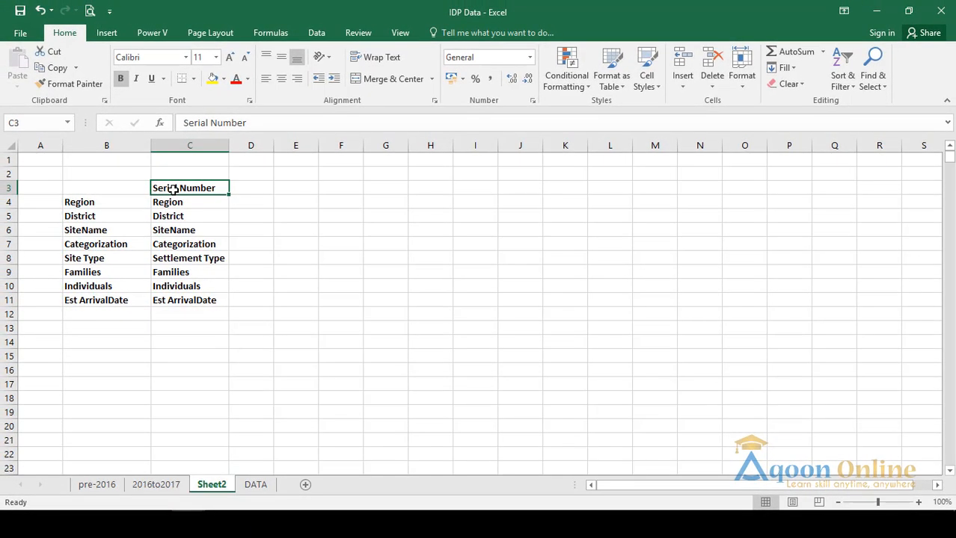
pyautogui.hotkey('ctrl', 'c')
pyautogui.click(102, 192)
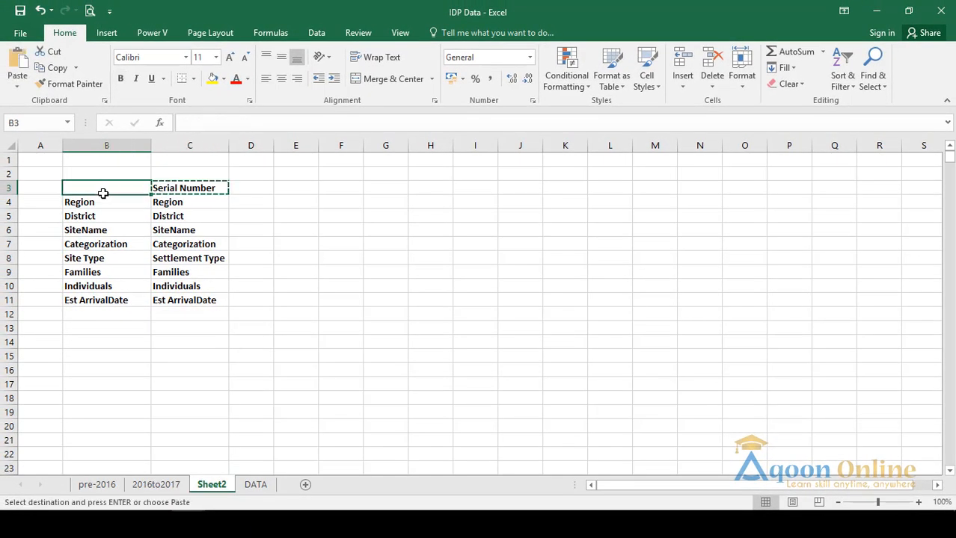
pyautogui.hotkey('ctrl', 'v')
# Compare the header pairs in columns B and C row by row, from Region down to Site Type and Settlement Type.
pyautogui.click(154, 270)
pyautogui.moveTo(89, 204); pyautogui.dragTo(198, 205)
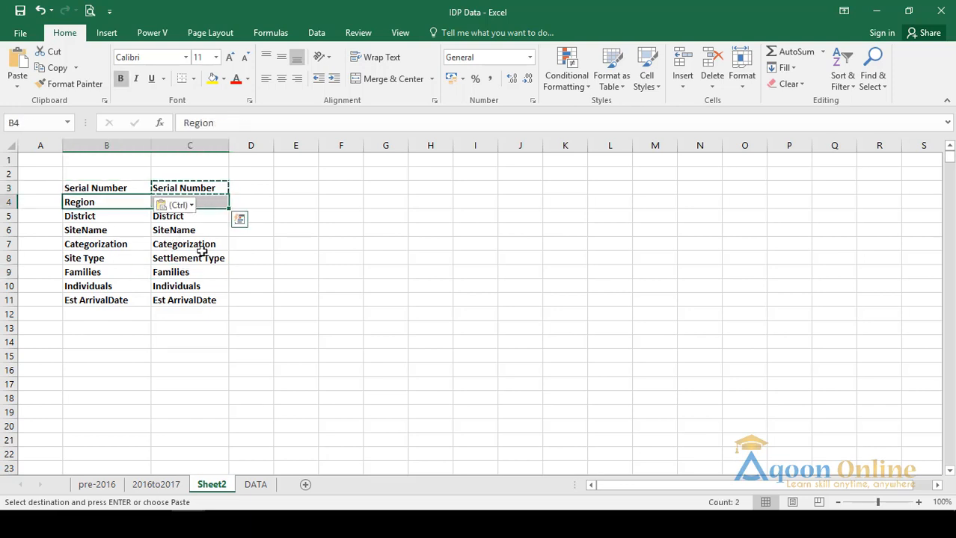
pyautogui.hotkey('ctrl', 'r')
pyautogui.moveTo(86, 219); pyautogui.dragTo(187, 230)
pyautogui.hotkey('ctrl', 'r')
pyautogui.moveTo(92, 244); pyautogui.dragTo(190, 245)
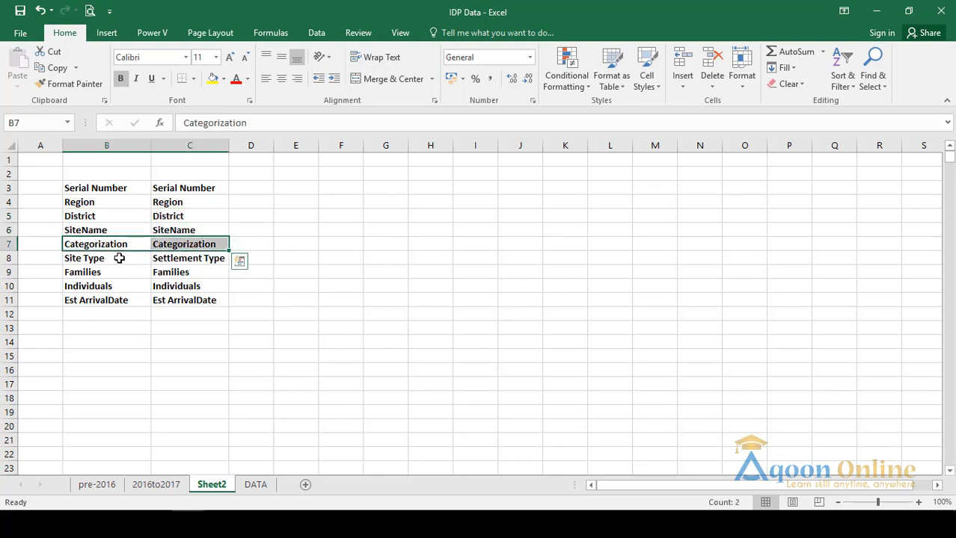
pyautogui.click(101, 259)
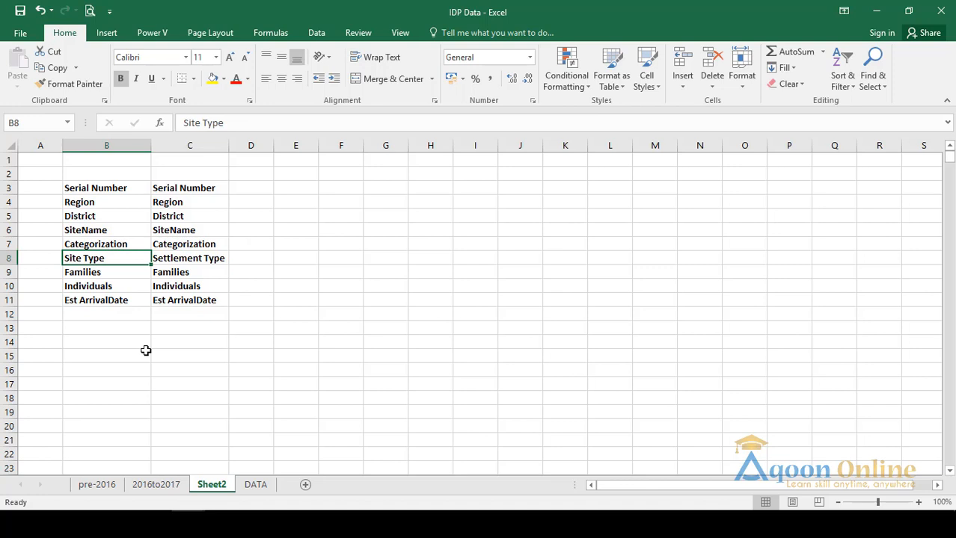
pyautogui.click(195, 259)
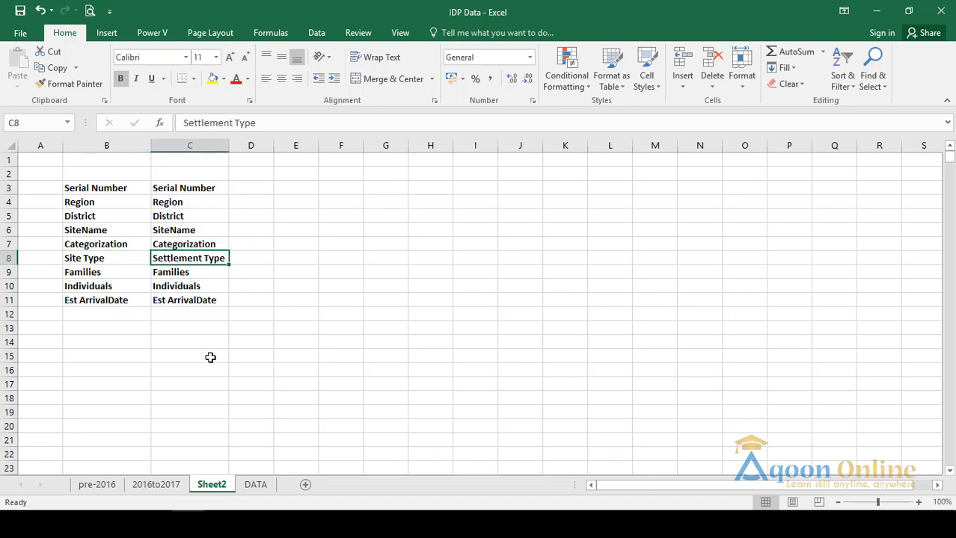
pyautogui.moveTo(98, 258); pyautogui.dragTo(193, 262)
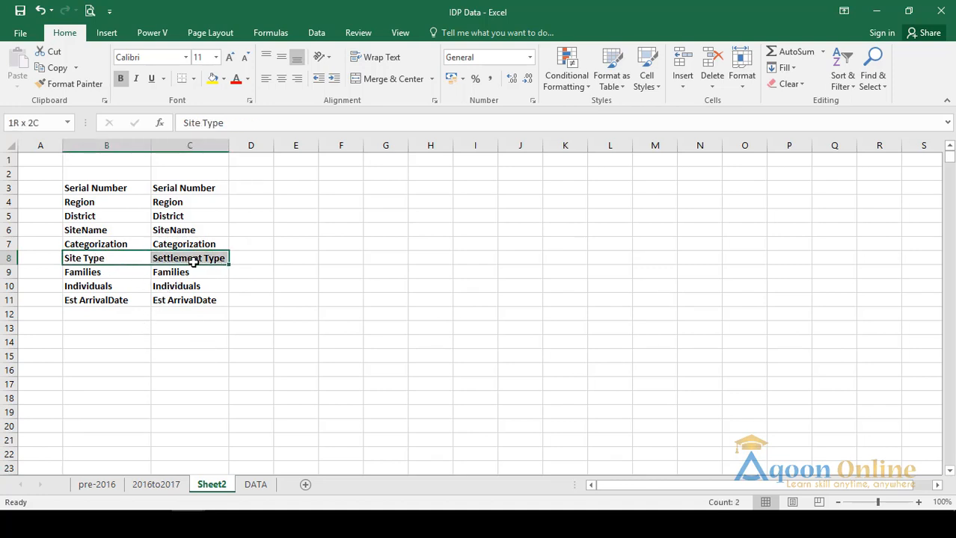
pyautogui.click(177, 315)
# Fill the Site Type and Settlement Type cells B8:C8 and the Serial Number cells B3:C3 with yellow.
pyautogui.moveTo(94, 258); pyautogui.dragTo(193, 267)
pyautogui.click(213, 78)
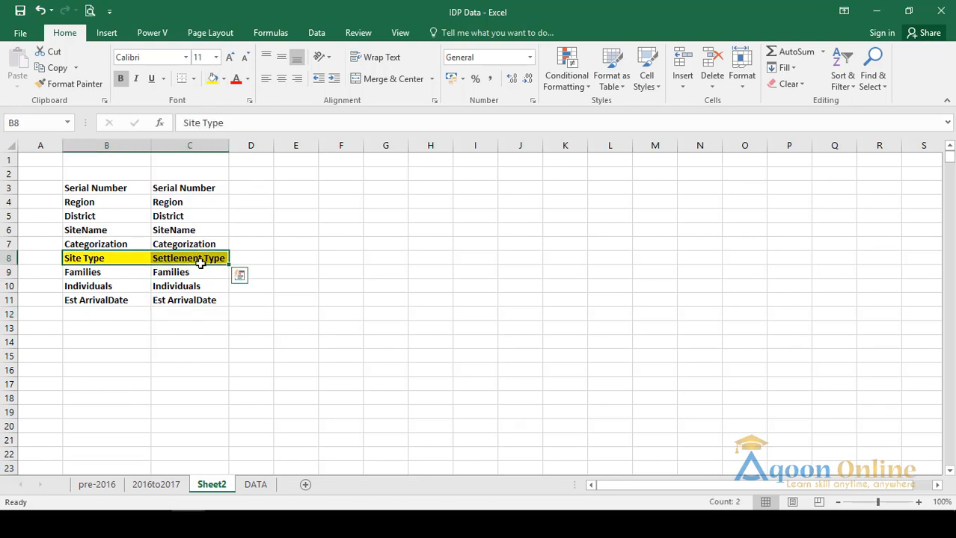
pyautogui.moveTo(81, 188); pyautogui.dragTo(183, 187)
pyautogui.click(213, 78)
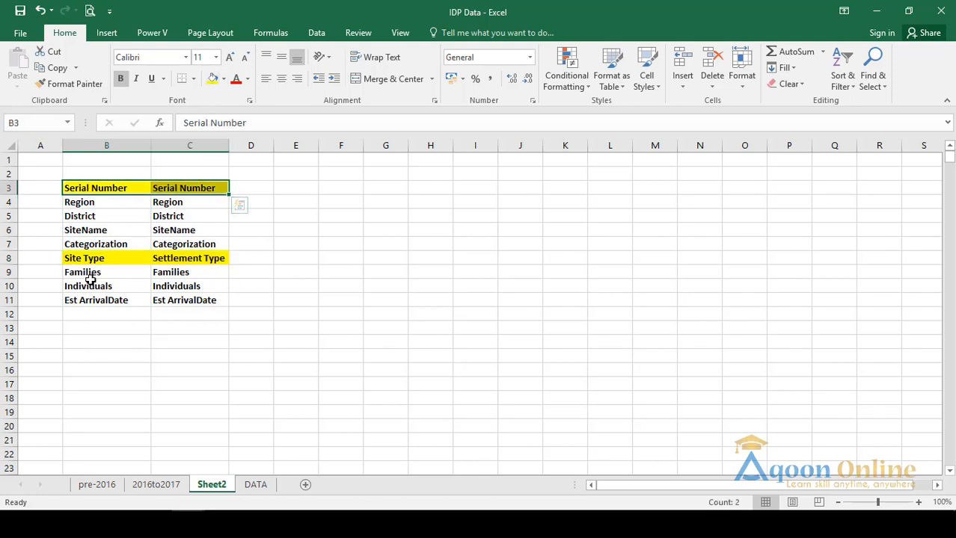
# Check the Families, Individuals and Est ArrivalDate header pairs, and recheck the Site Type and Settlement Type pair.
pyautogui.moveTo(89, 285); pyautogui.dragTo(157, 275)
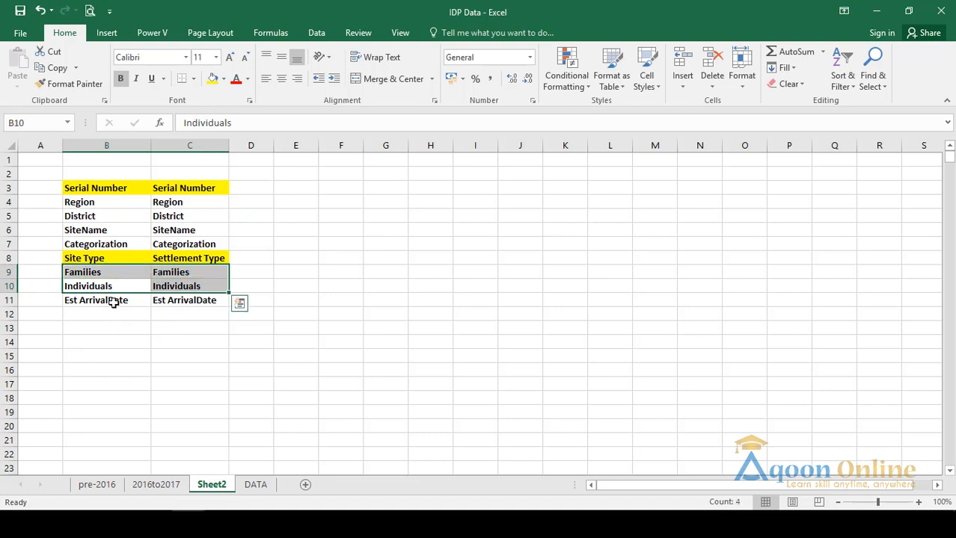
pyautogui.moveTo(112, 301); pyautogui.dragTo(172, 303)
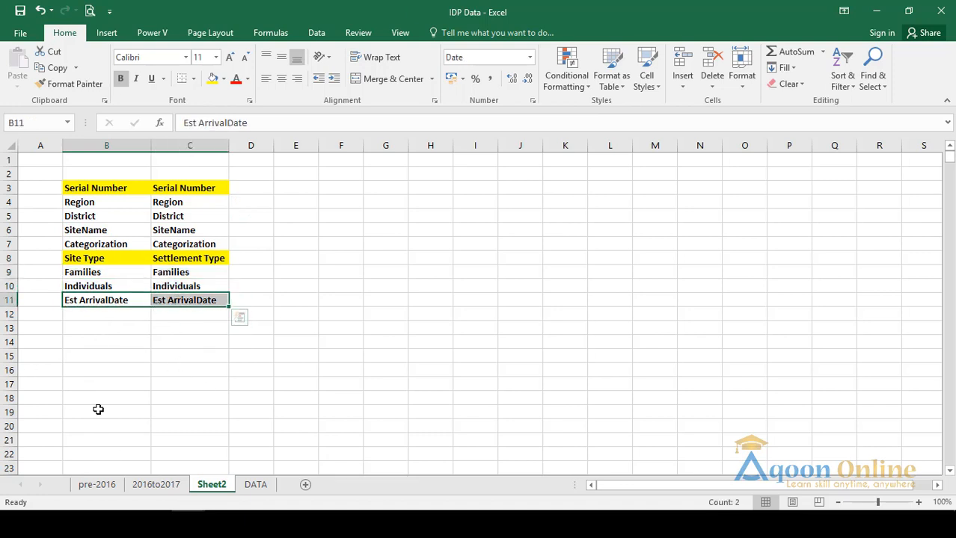
pyautogui.click(89, 258)
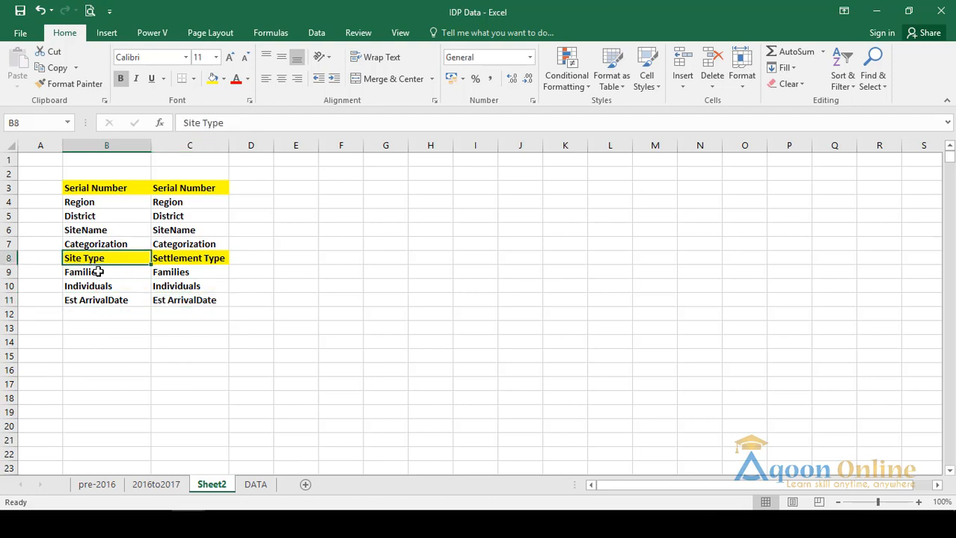
pyautogui.click(101, 303)
pyautogui.moveTo(91, 258); pyautogui.dragTo(188, 258)
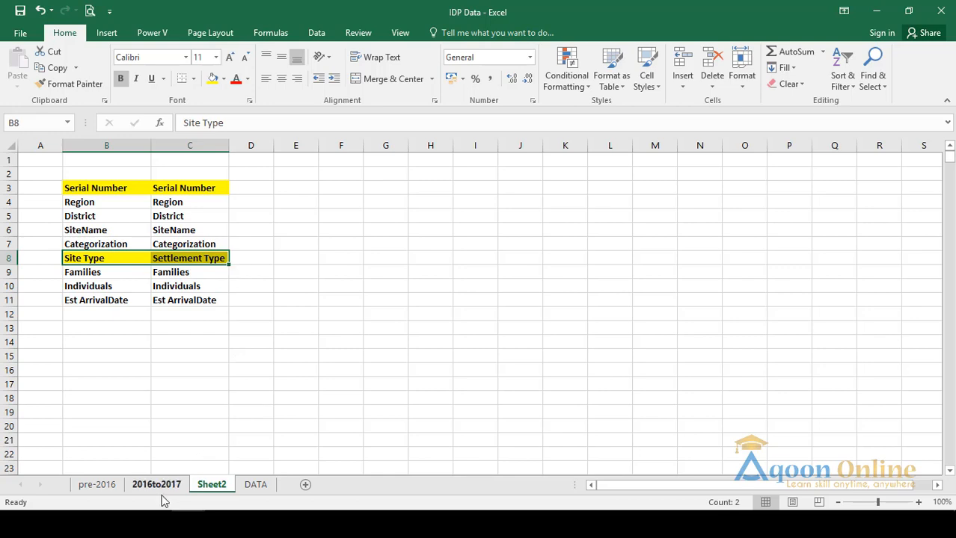
# Examine the Settlement Type column in the pre-2016 sheet against the Site Type column in the 2016to2017 sheet.
pyautogui.click(98, 487)
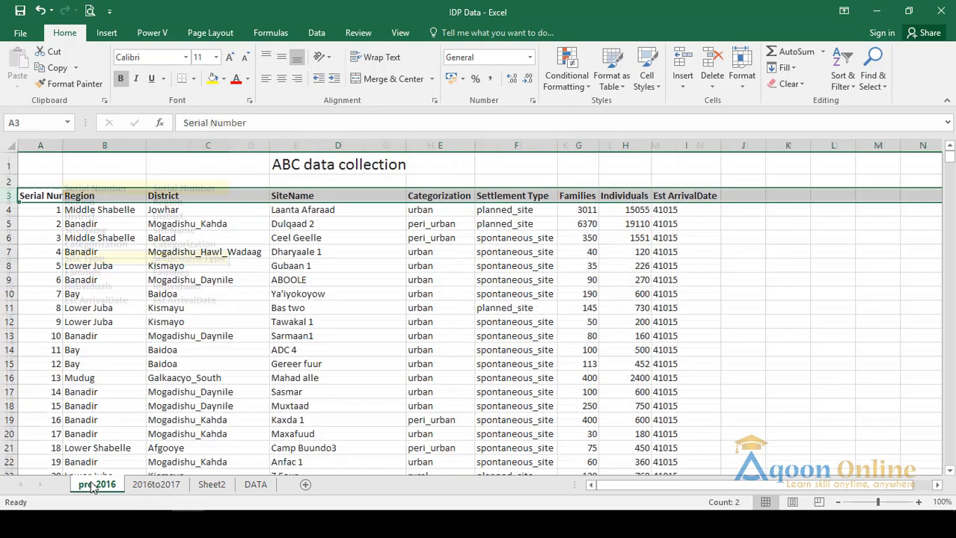
pyautogui.click(311, 197)
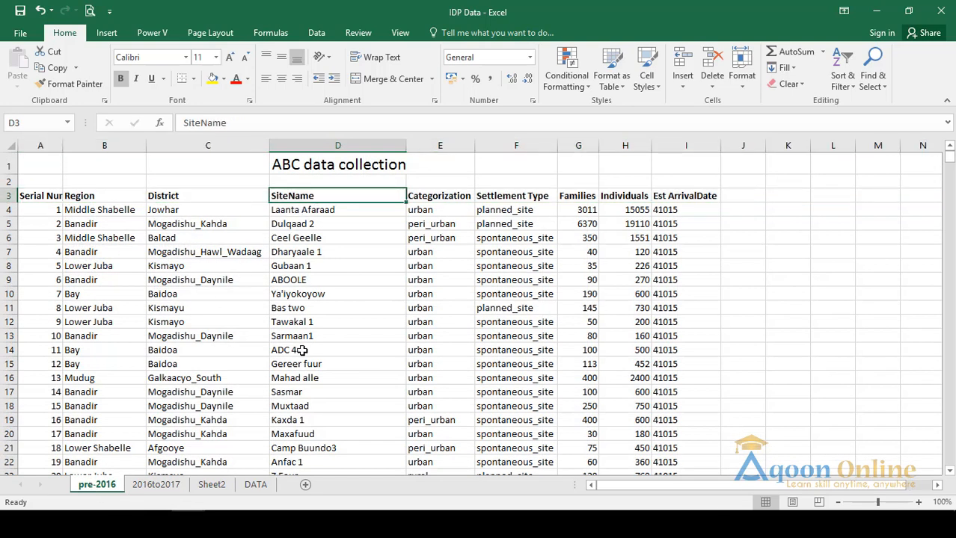
pyautogui.click(313, 241)
pyautogui.moveTo(319, 210); pyautogui.dragTo(320, 330)
pyautogui.moveTo(320, 336); pyautogui.dragTo(321, 348)
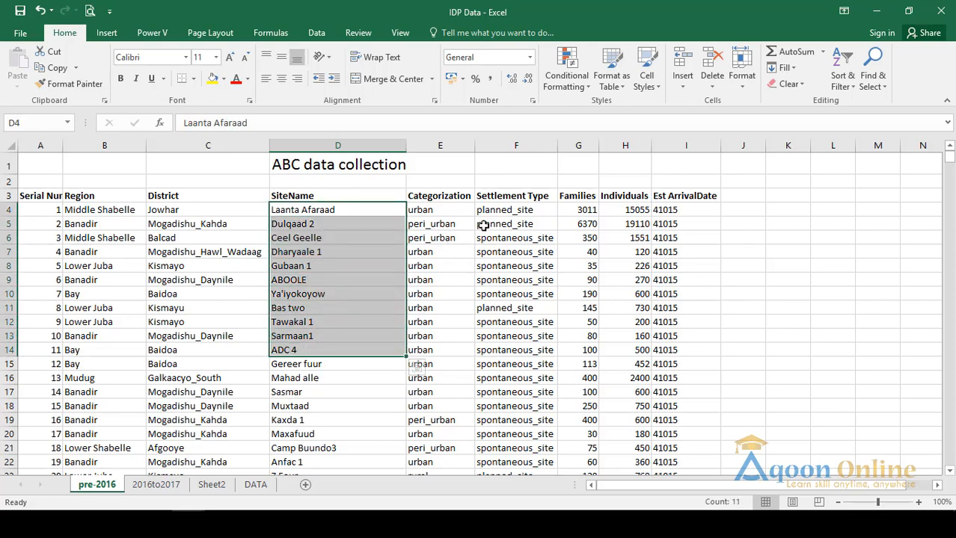
pyautogui.moveTo(499, 201); pyautogui.dragTo(493, 266)
pyautogui.click(491, 268)
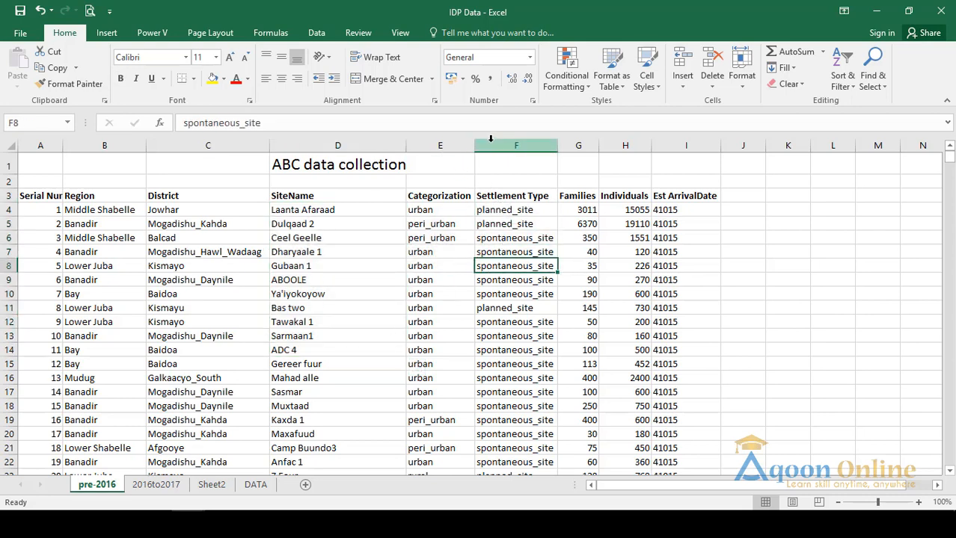
pyautogui.click(515, 145)
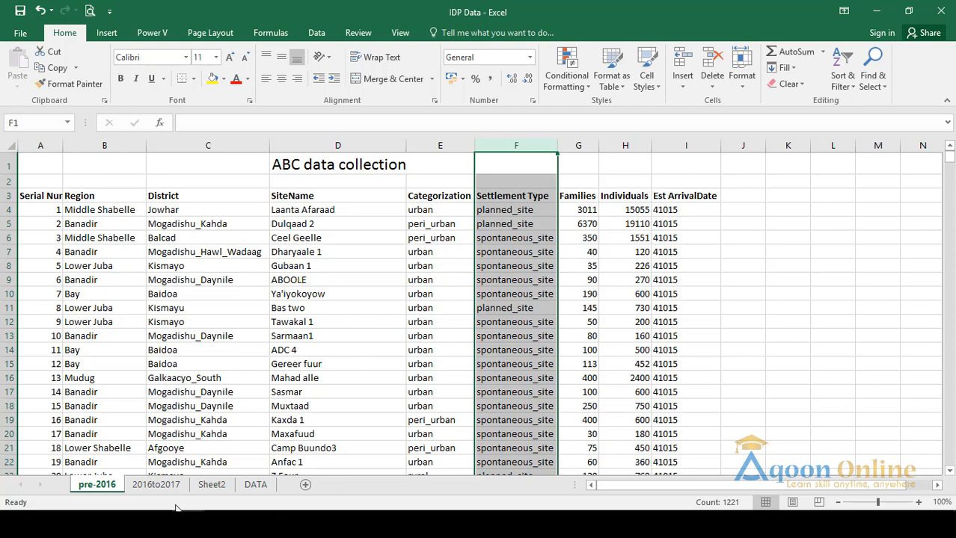
pyautogui.click(156, 486)
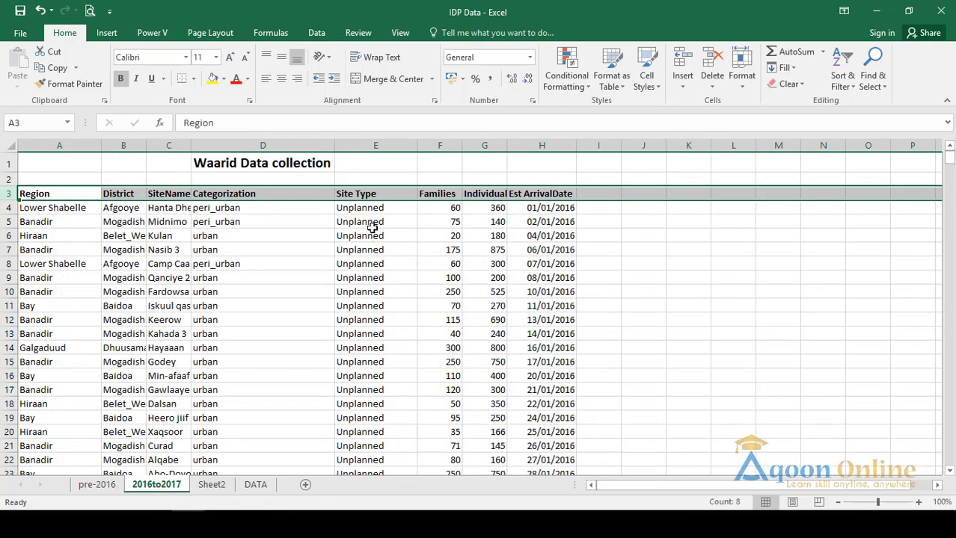
pyautogui.click(374, 145)
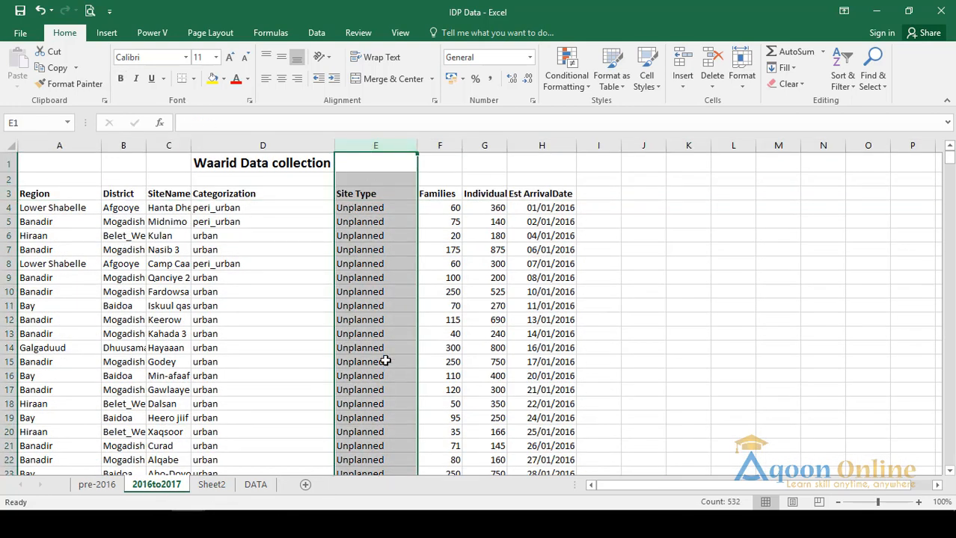
pyautogui.click(358, 219)
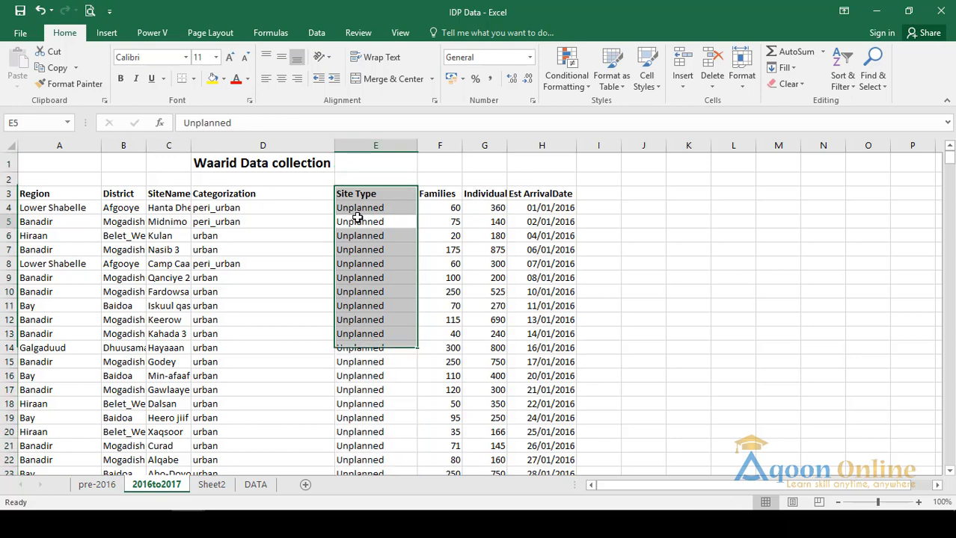
pyautogui.click(326, 293)
# Add filters to the header row A3:H3 of the 2016to2017 sheet and remove them again.
pyautogui.click(64, 192)
pyautogui.moveTo(64, 193); pyautogui.dragTo(544, 192)
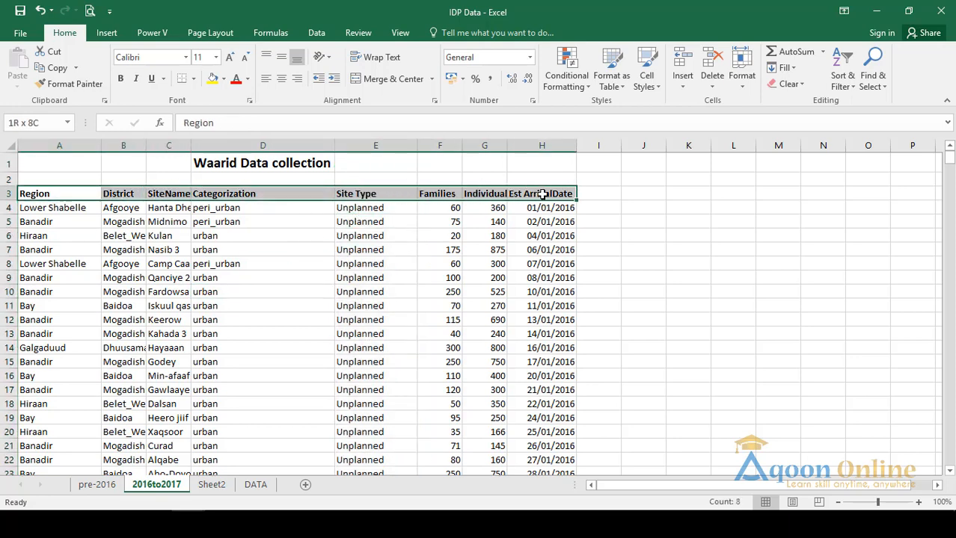
pyautogui.click(833, 79)
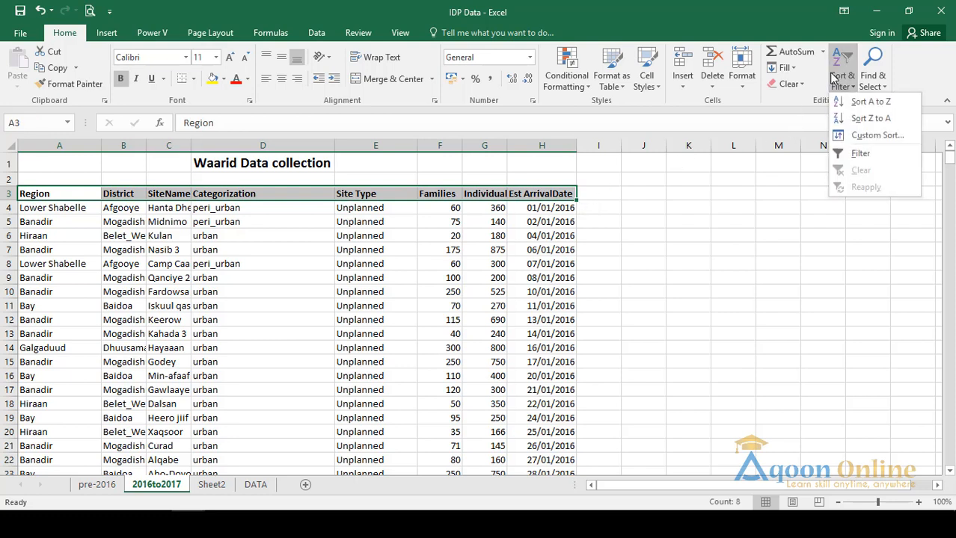
pyautogui.click(860, 153)
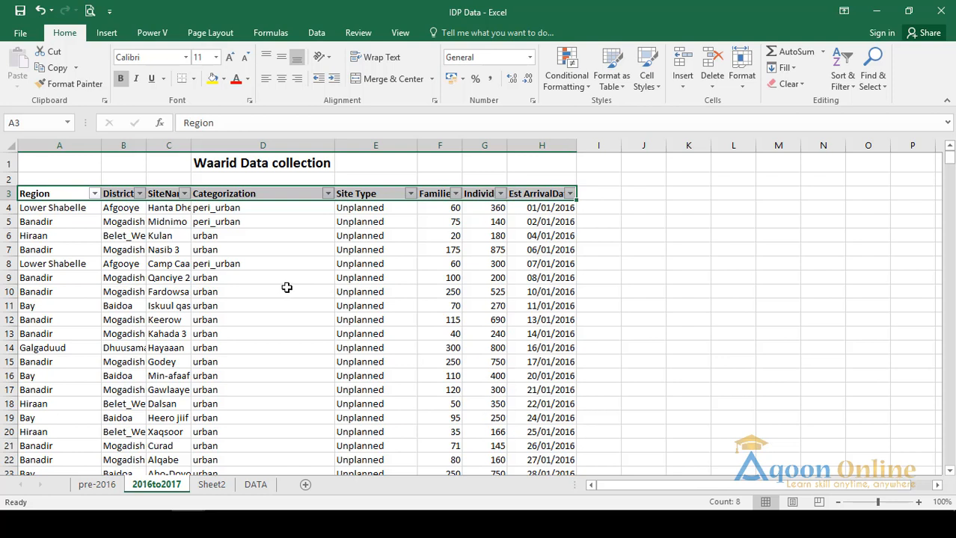
pyautogui.hotkey('ctrl', 'shift', 'l')
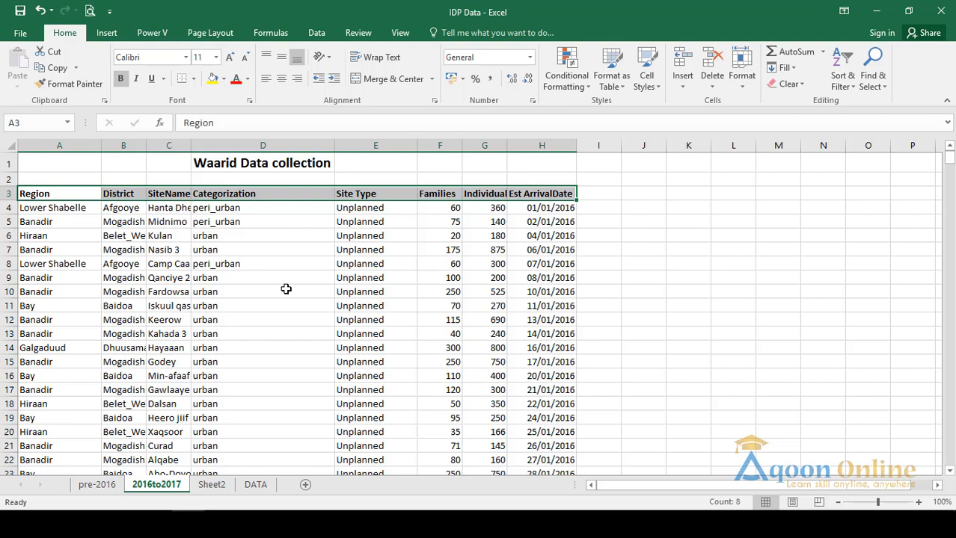
pyautogui.click(286, 193)
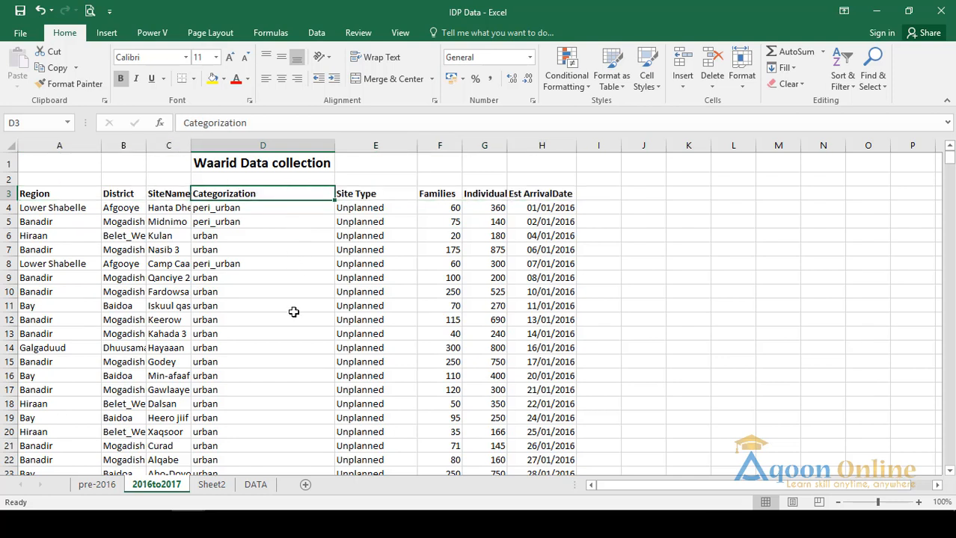
# Add filters to the header row A3:H3 of the 2016to2017 sheet and review the distinct Site Type values.
pyautogui.hotkey('ctrl', 'shift', 'l')
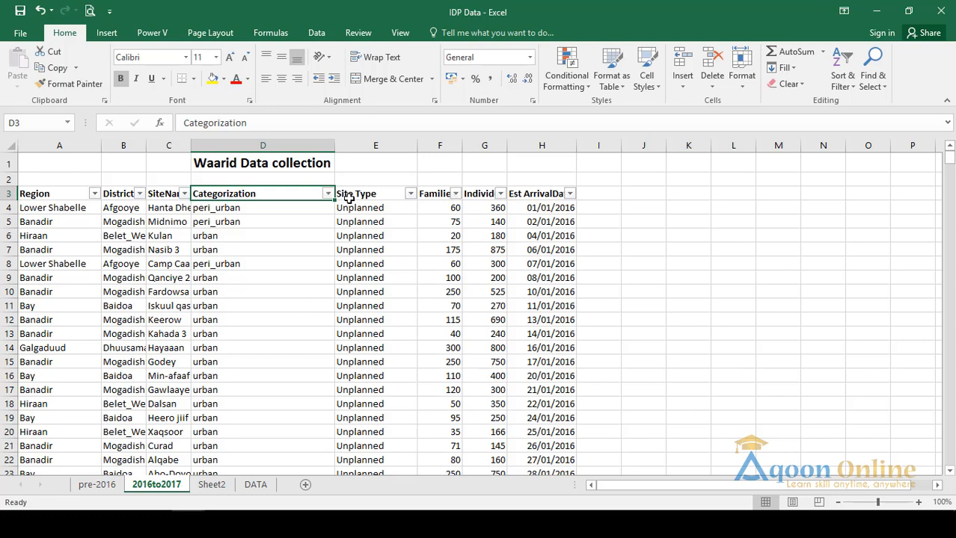
pyautogui.click(410, 196)
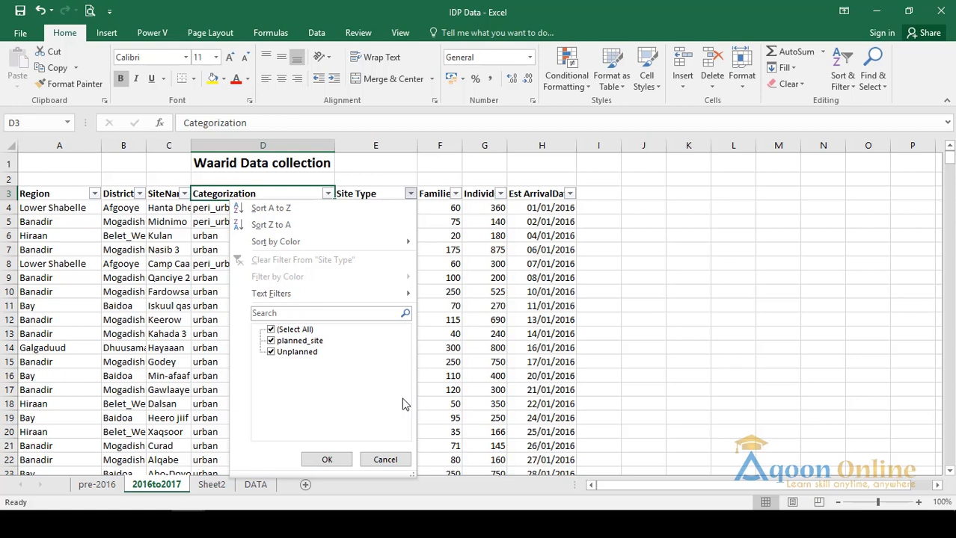
pyautogui.click(385, 459)
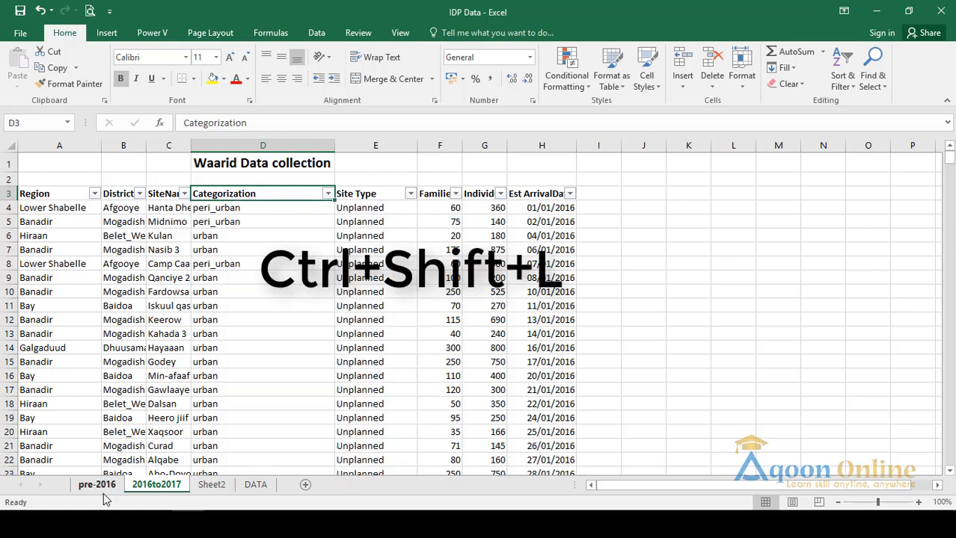
# Add filters to the header row A3:I3 of the pre-2016 sheet and review the distinct Settlement Type values.
pyautogui.click(97, 484)
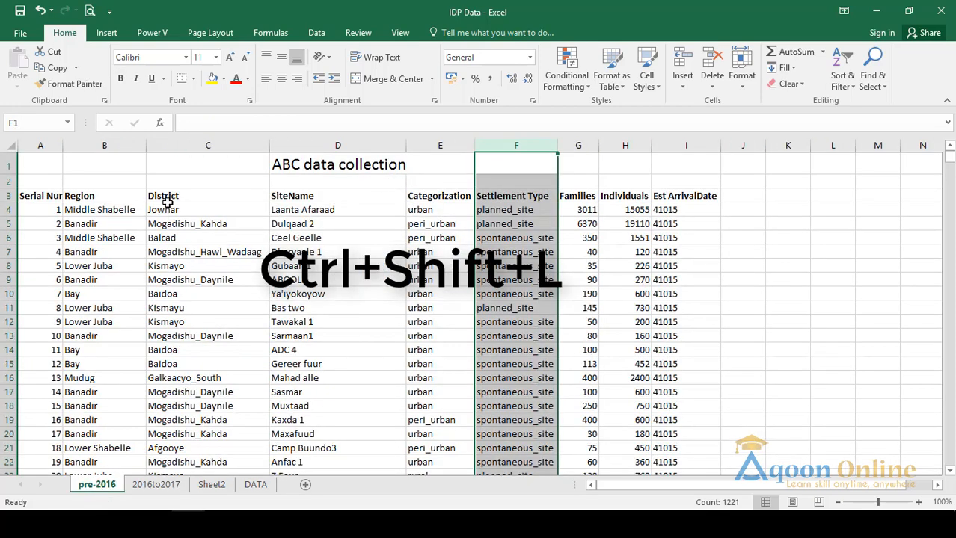
pyautogui.moveTo(166, 210); pyautogui.dragTo(166, 198)
pyautogui.click(198, 196)
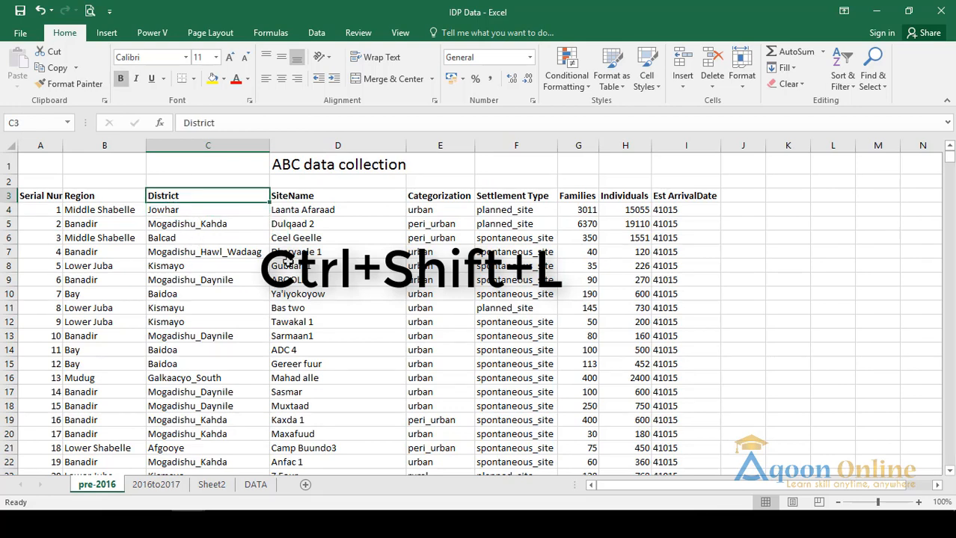
pyautogui.hotkey('ctrl', 'shift', 'l')
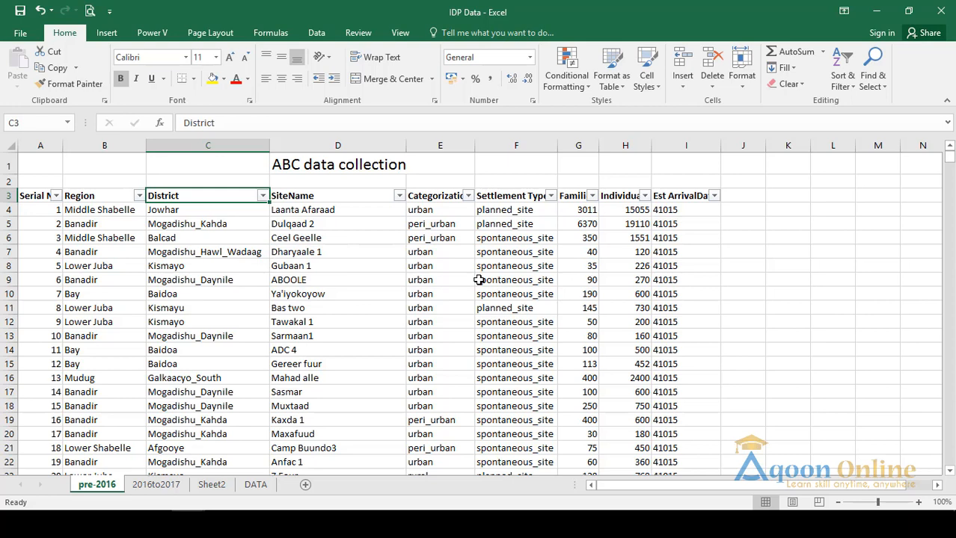
pyautogui.click(507, 197)
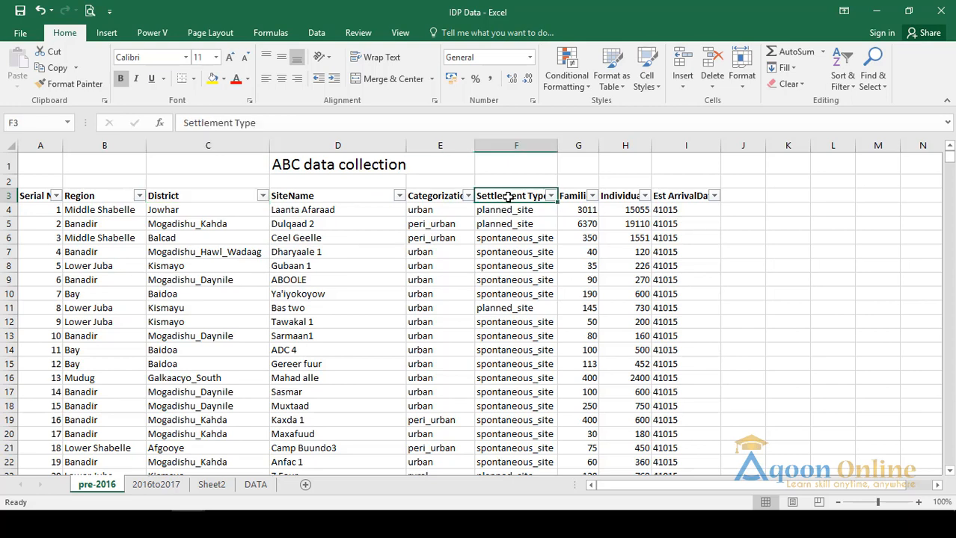
pyautogui.click(550, 195)
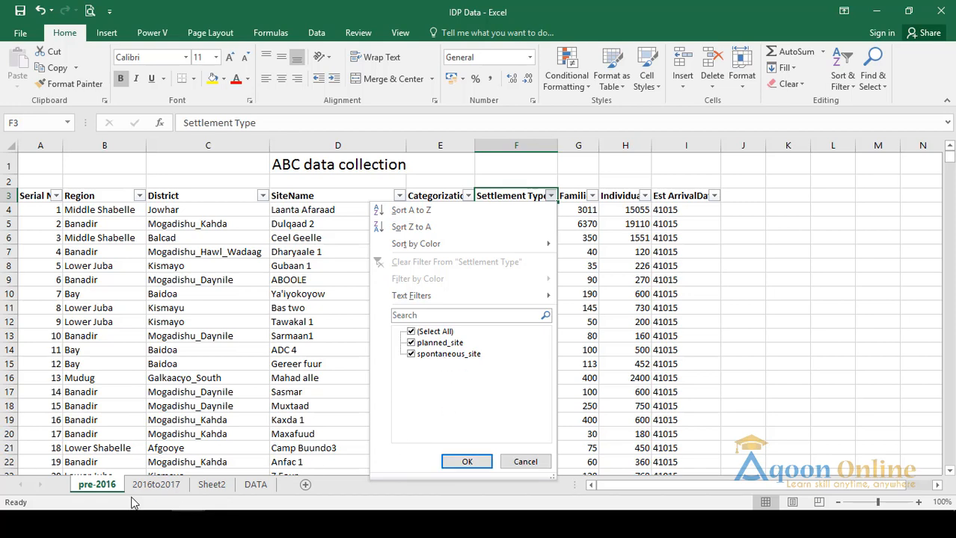
# Recheck the Site Type filter values in the 2016to2017 sheet against the Settlement Type values.
pyautogui.click(153, 490)
pyautogui.click(155, 486)
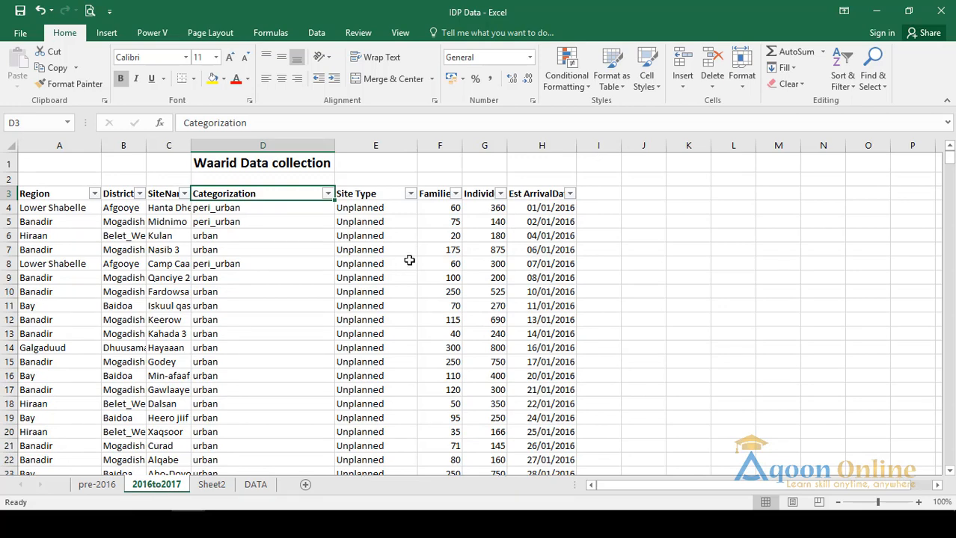
pyautogui.click(411, 195)
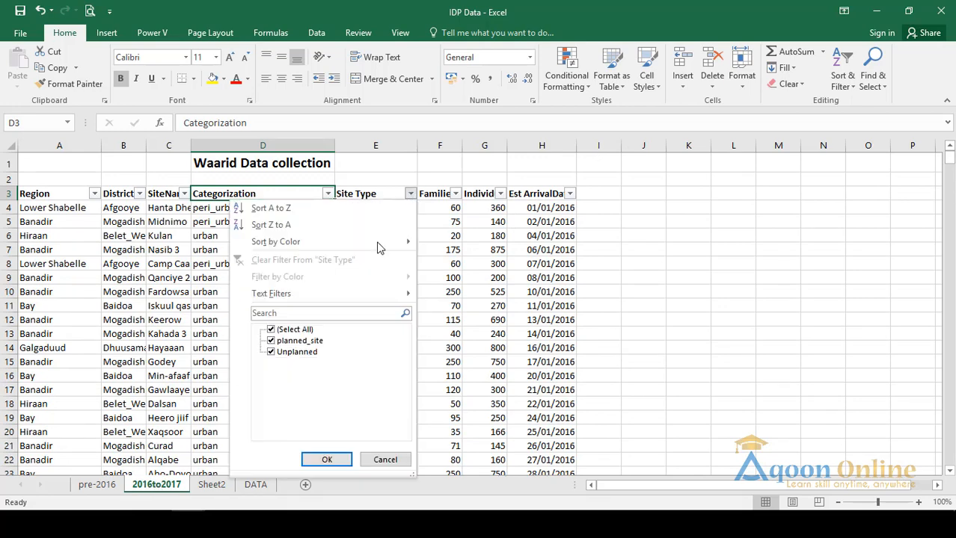
pyautogui.click(385, 458)
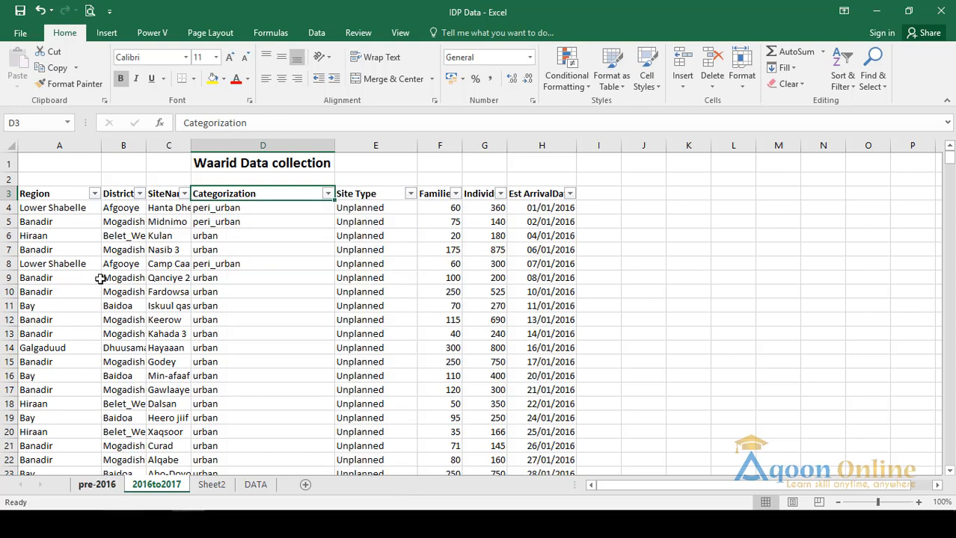
# Widen the District and SiteName columns of the 2016to2017 sheet to fit their entries.
pyautogui.moveTo(146, 146); pyautogui.dragTo(186, 149)
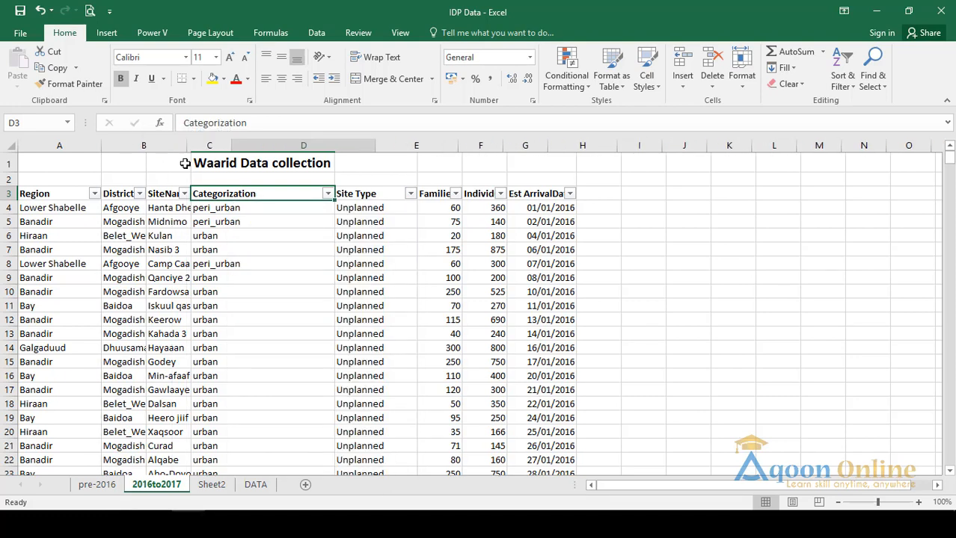
pyautogui.click(132, 209)
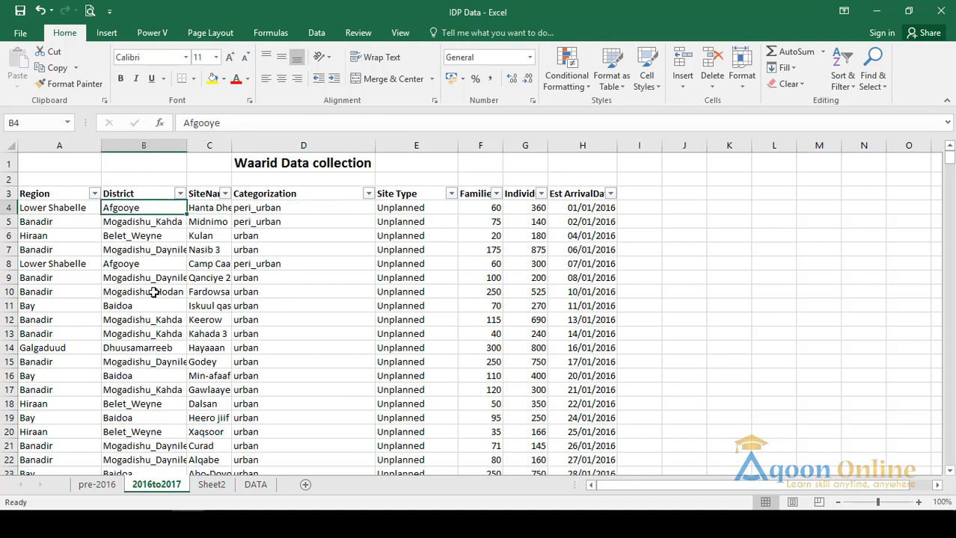
pyautogui.click(130, 193)
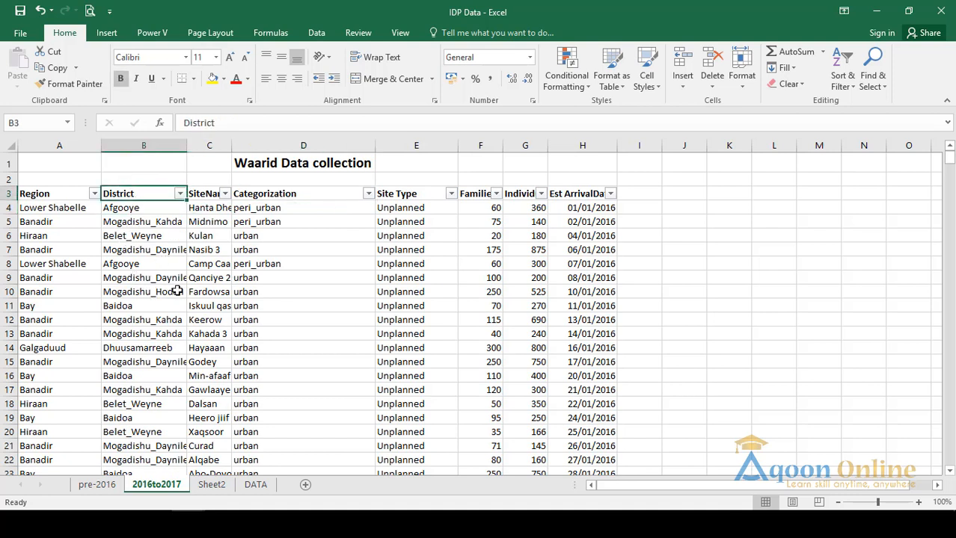
pyautogui.click(46, 194)
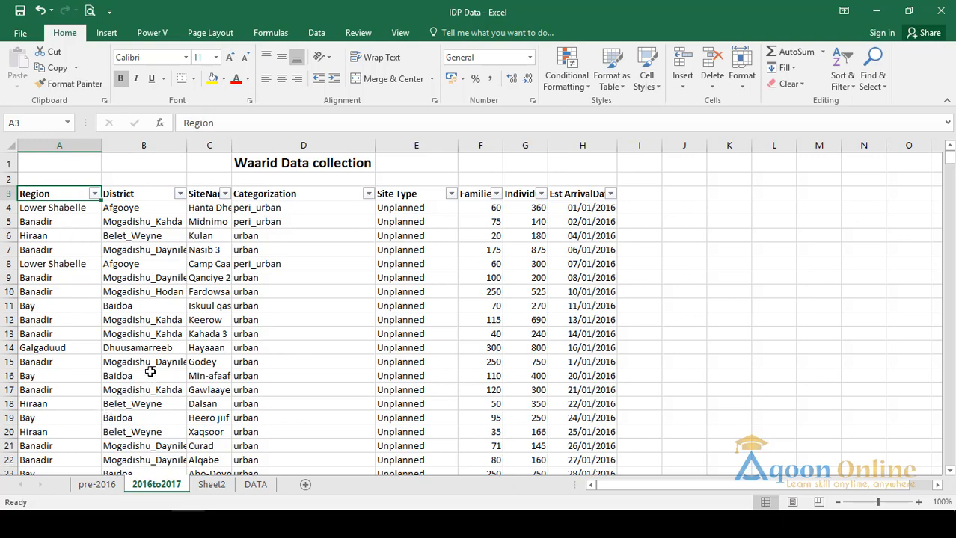
pyautogui.moveTo(230, 145); pyautogui.dragTo(282, 143)
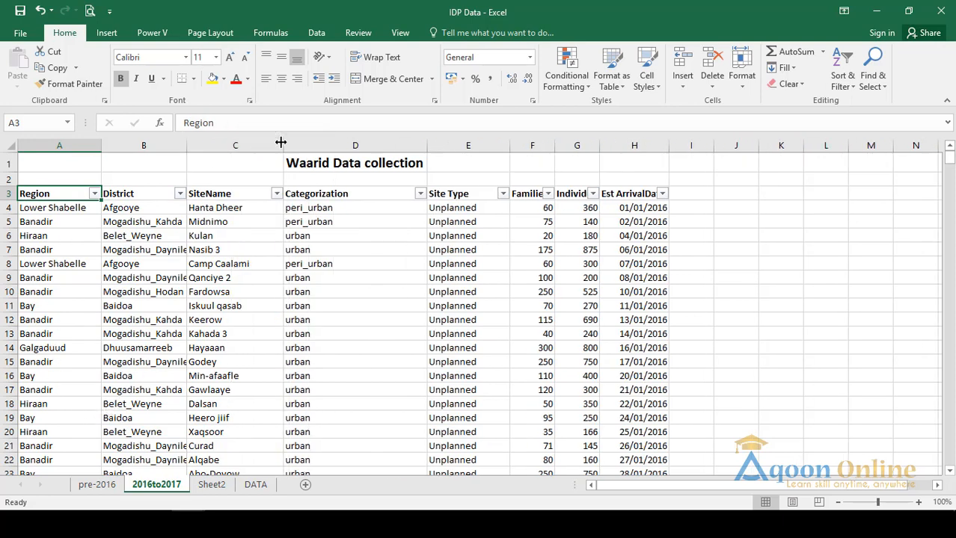
pyautogui.scroll(-1, 271, 343)
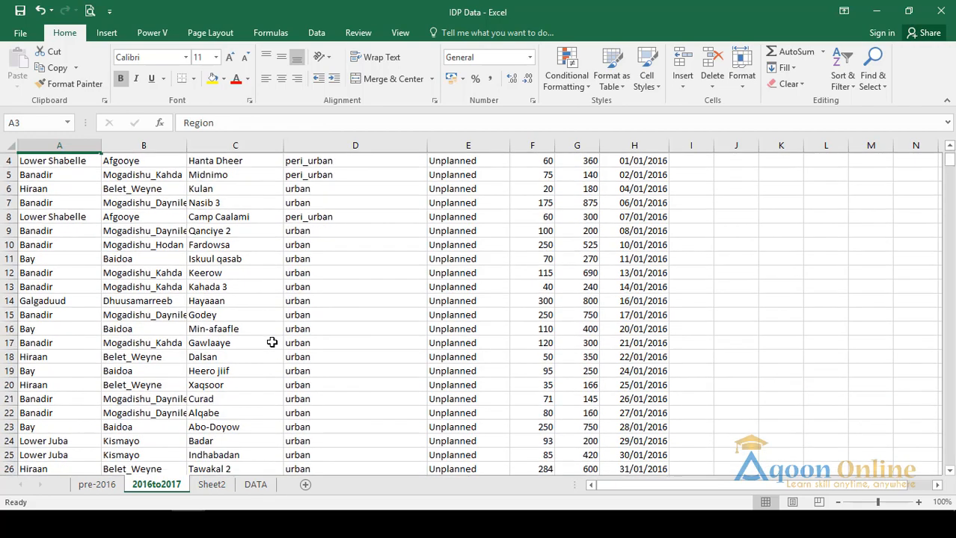
pyautogui.scroll(-1, 272, 342)
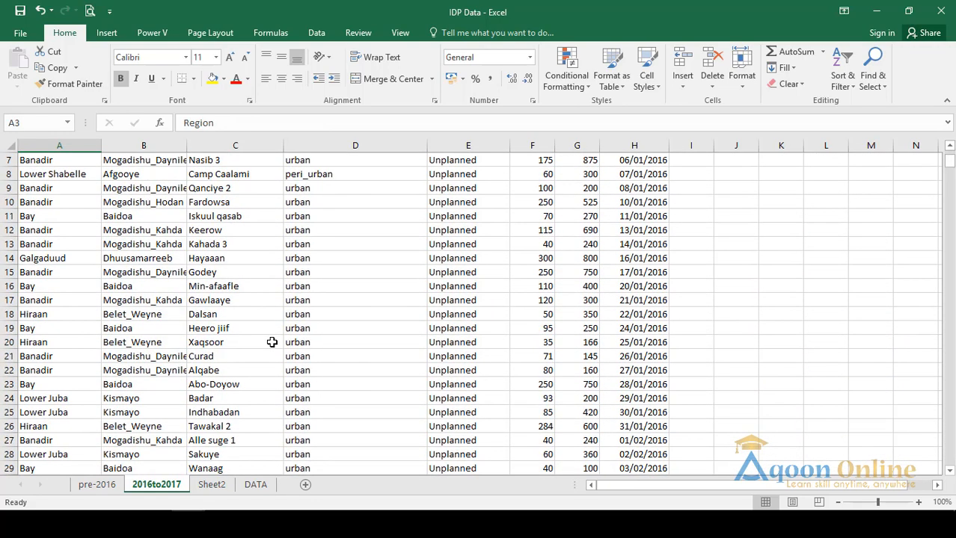
# Copy the whole pre-2016 table including its header row, A3:I1223.
pyautogui.click(111, 487)
pyautogui.click(73, 280)
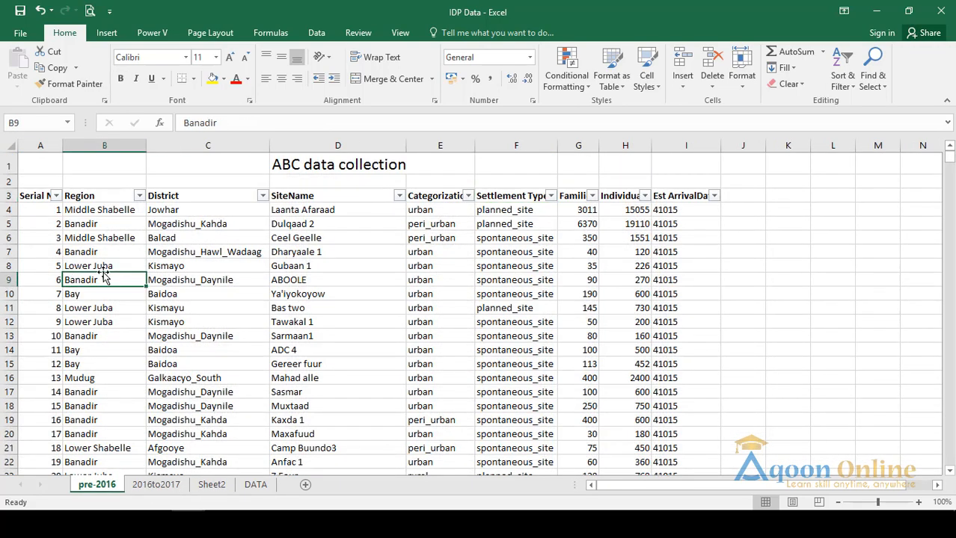
pyautogui.click(34, 197)
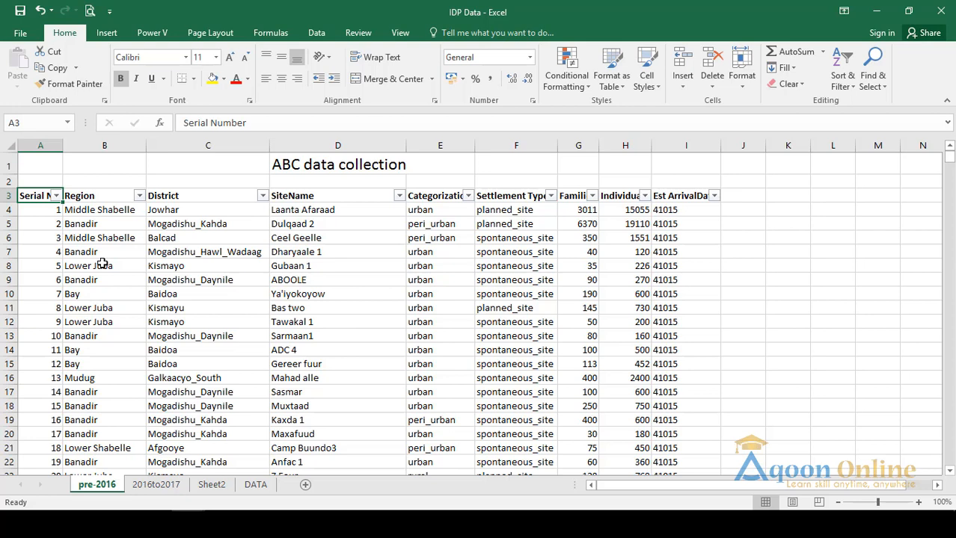
pyautogui.hotkey('ctrl', 'shift', 'Right')
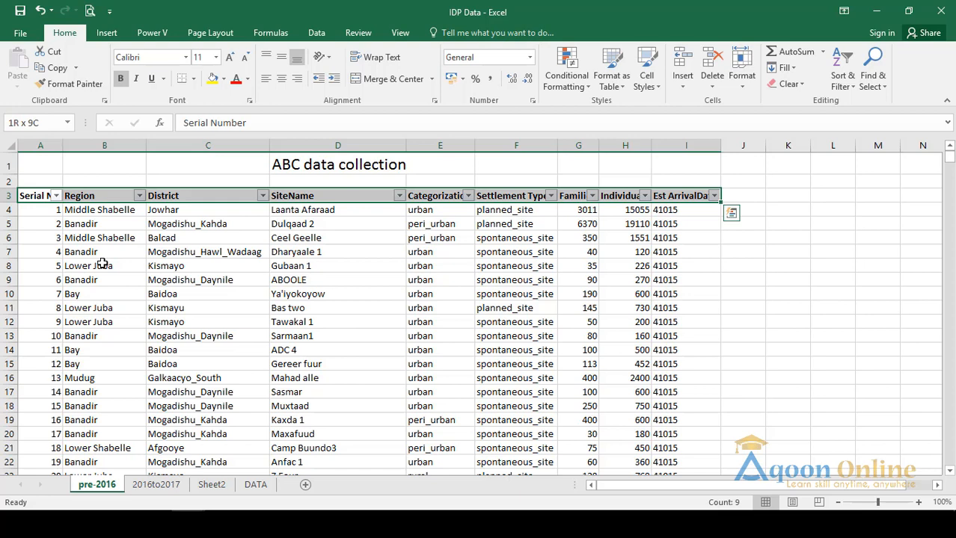
pyautogui.hotkey('ctrl', 'shift', 'Down')
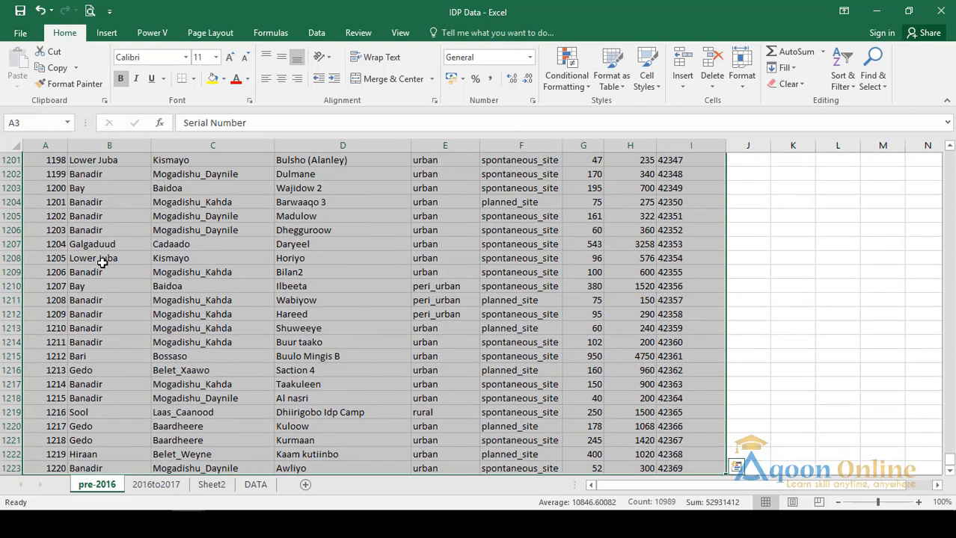
pyautogui.hotkey('ctrl', 'c')
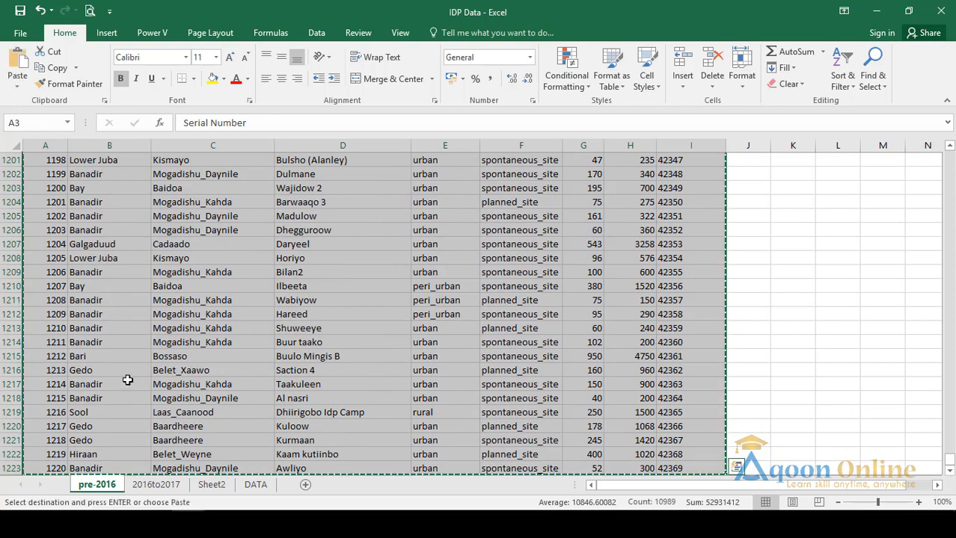
# Paste the copied table into the DATA sheet at A1 and autofit the Serial Number column.
pyautogui.click(251, 486)
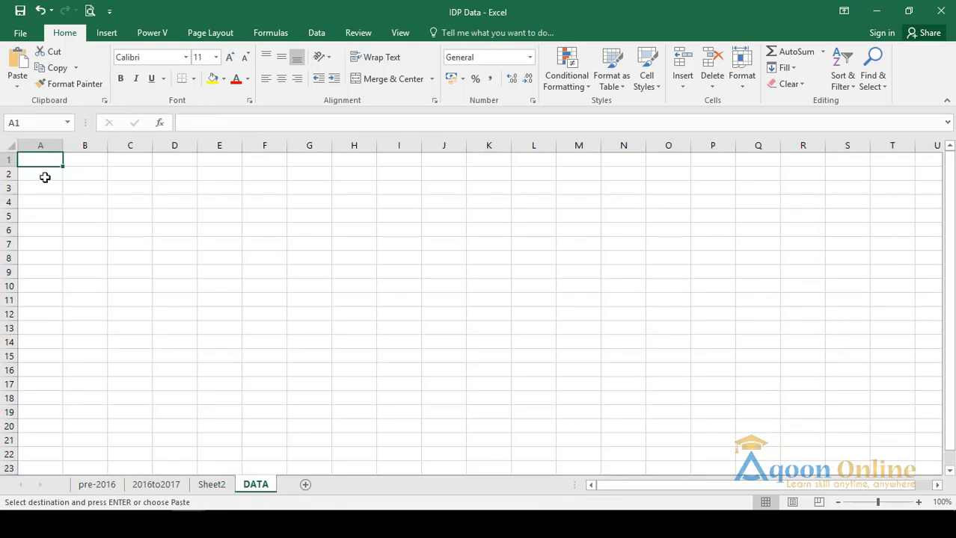
pyautogui.hotkey('ctrl', 'v')
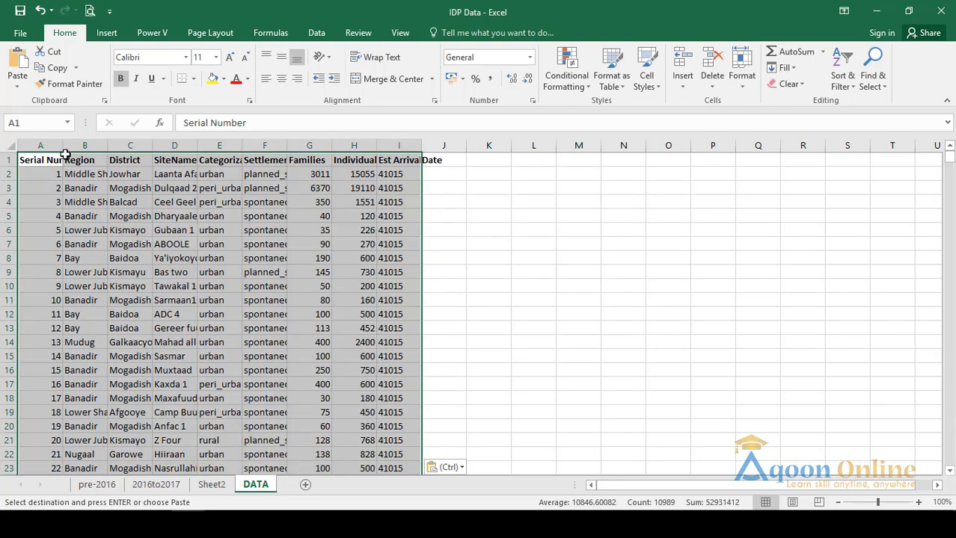
pyautogui.doubleClick(63, 145)
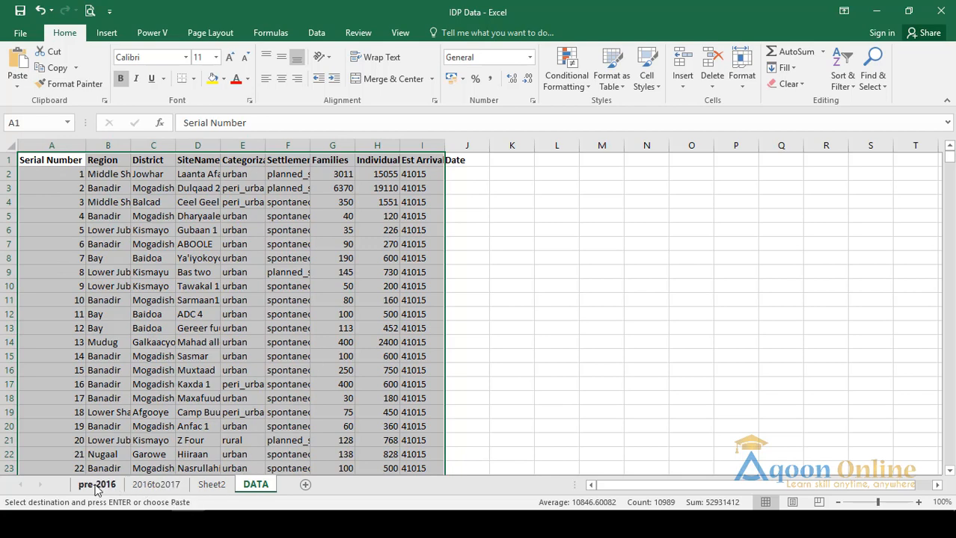
# Copy the 2016to2017 records A4:H534 without the header row.
pyautogui.click(155, 487)
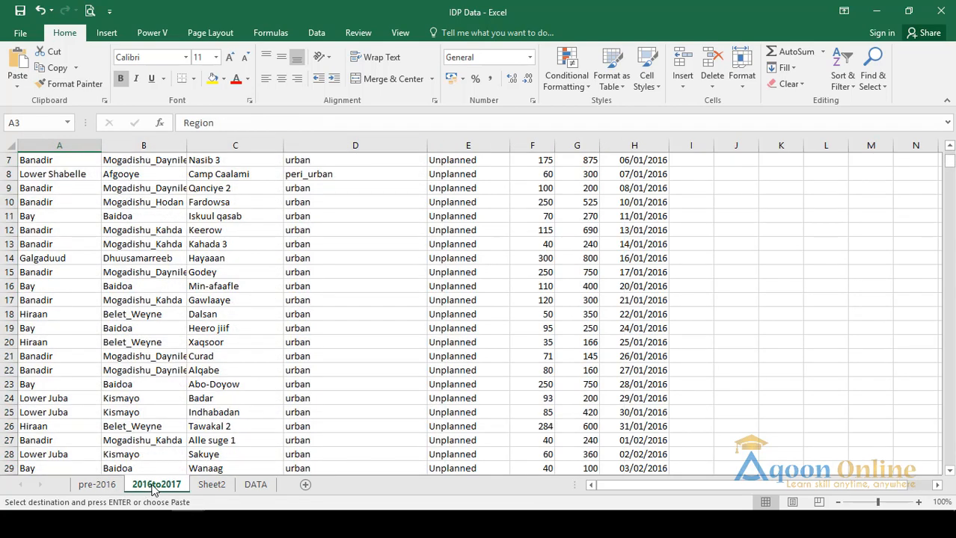
pyautogui.click(30, 160)
pyautogui.scroll(2, 33, 202)
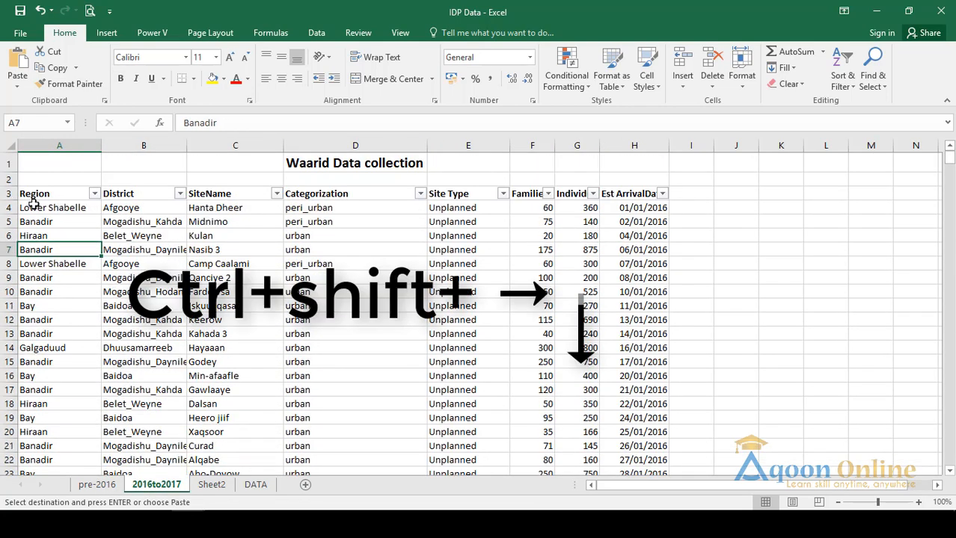
pyautogui.click(5, 195)
pyautogui.click(27, 210)
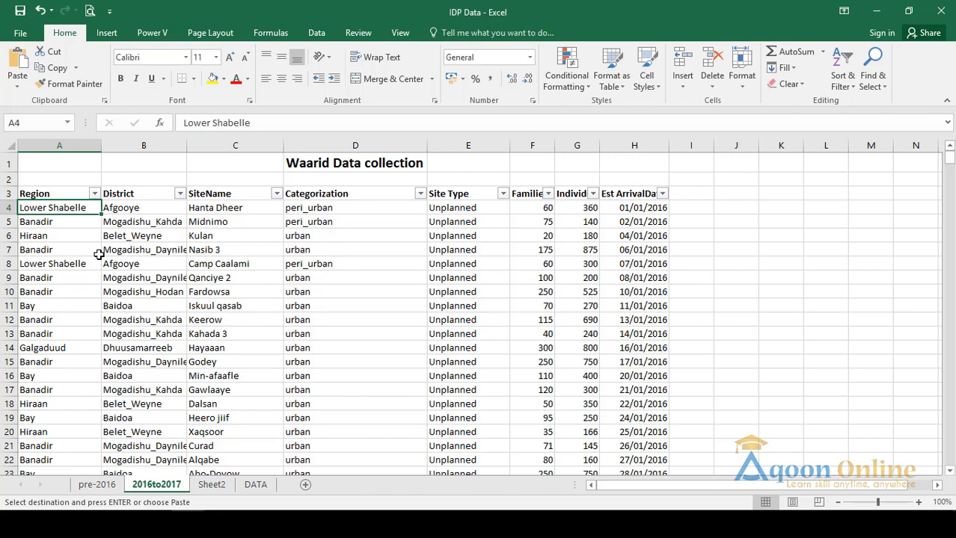
pyautogui.hotkey('ctrl', 'shift', 'Right')
pyautogui.hotkey('ctrl', 'shift', 'Down')
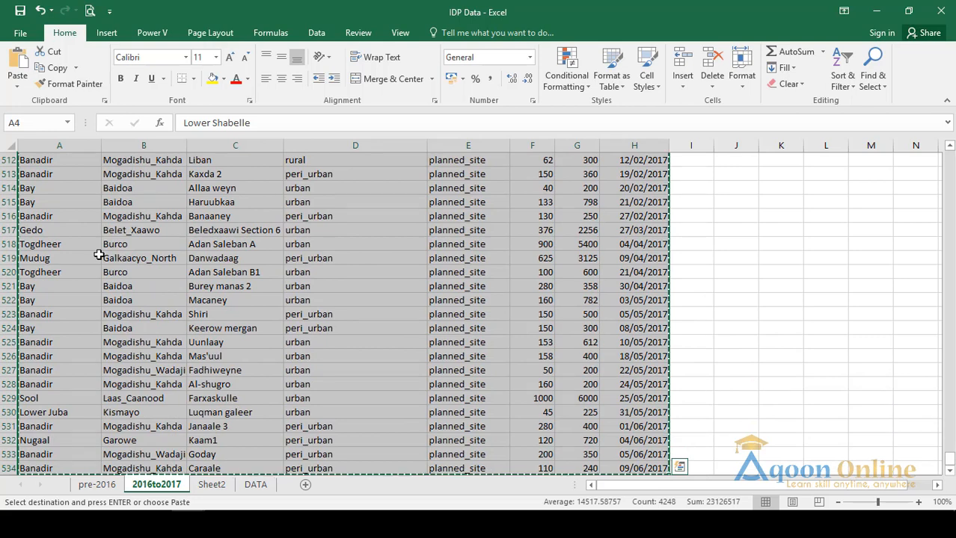
# Paste the copied 2016to2017 records into the DATA sheet directly below the existing records, starting at B1222.
pyautogui.click(254, 485)
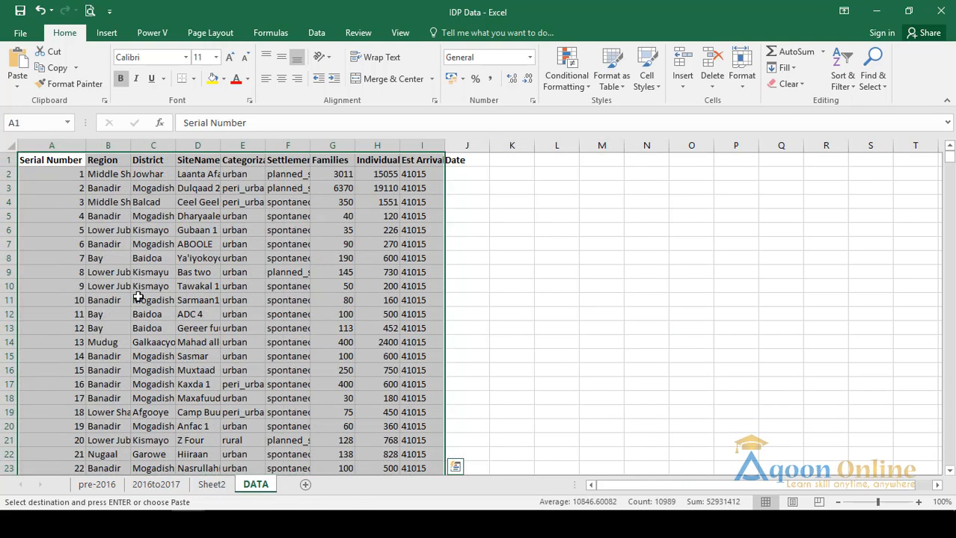
pyautogui.scroll(-20, 138, 296)
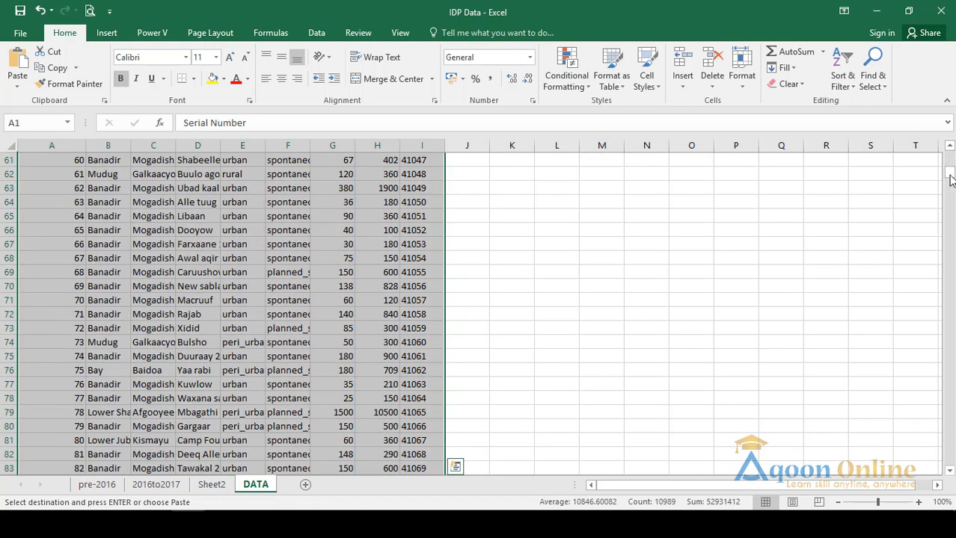
pyautogui.moveTo(949, 180); pyautogui.dragTo(949, 444)
pyautogui.scroll(-7, 308, 302)
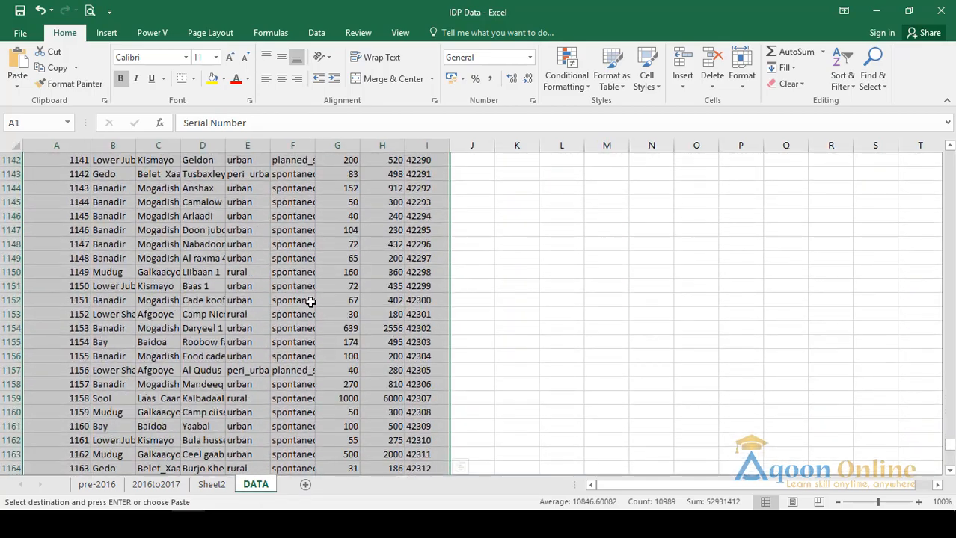
pyautogui.scroll(-7, 309, 302)
pyautogui.click(948, 465)
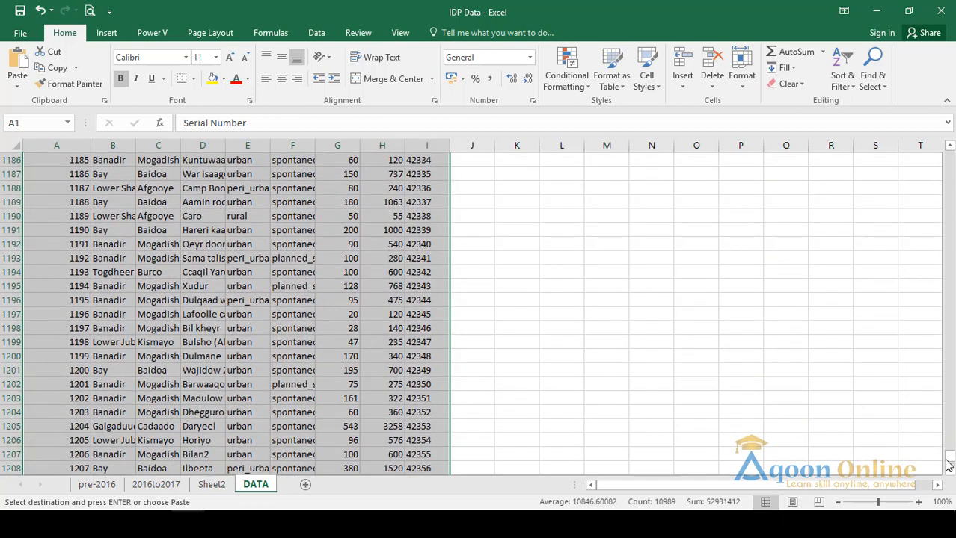
pyautogui.moveTo(947, 459); pyautogui.dragTo(947, 465)
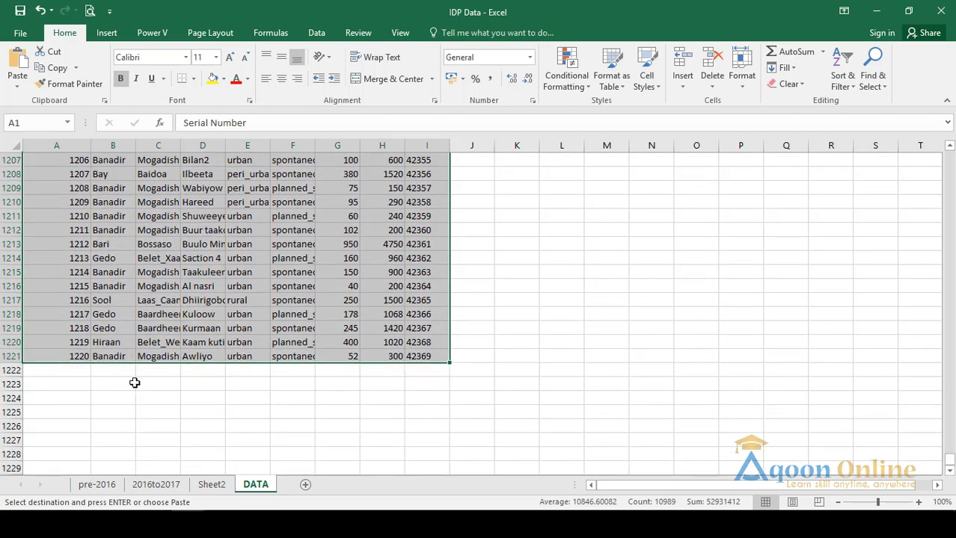
pyautogui.click(71, 372)
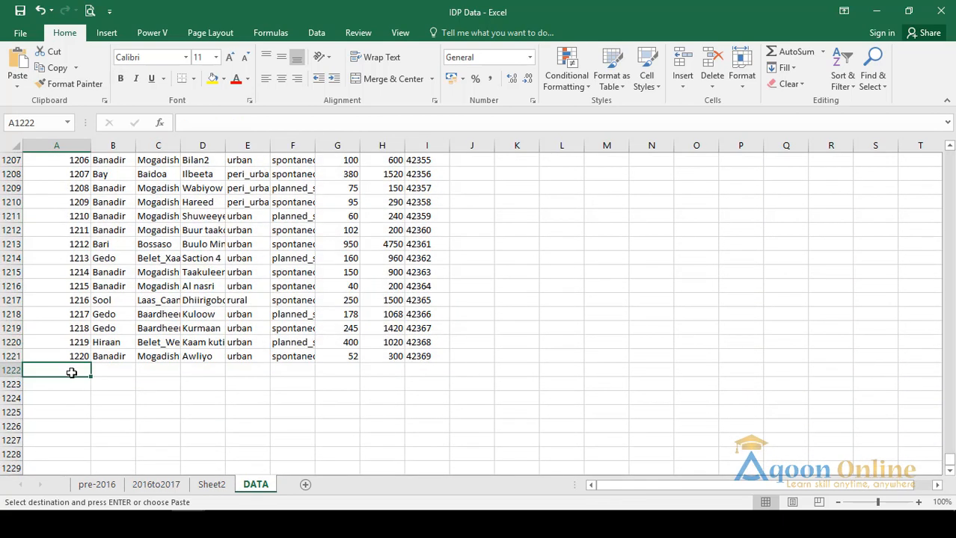
pyautogui.click(111, 370)
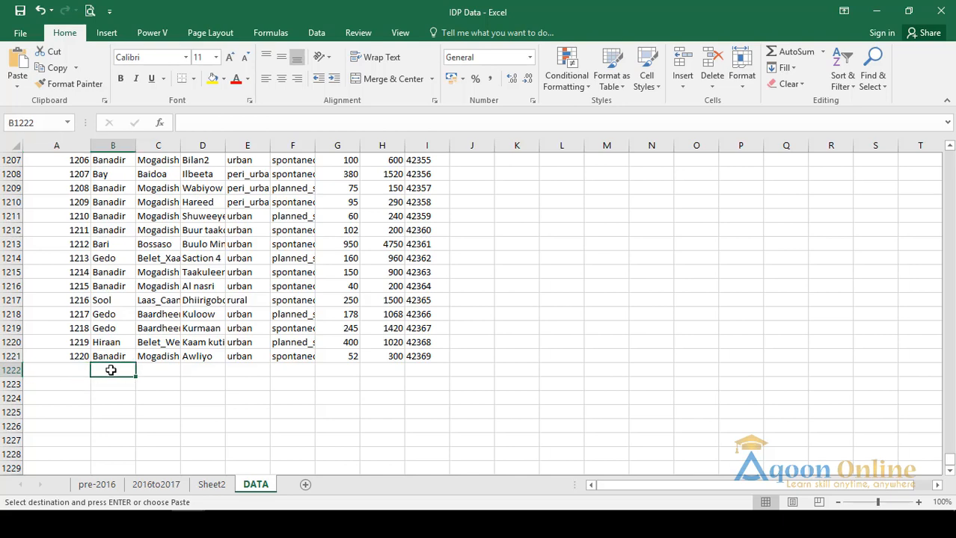
pyautogui.rightClick(111, 370)
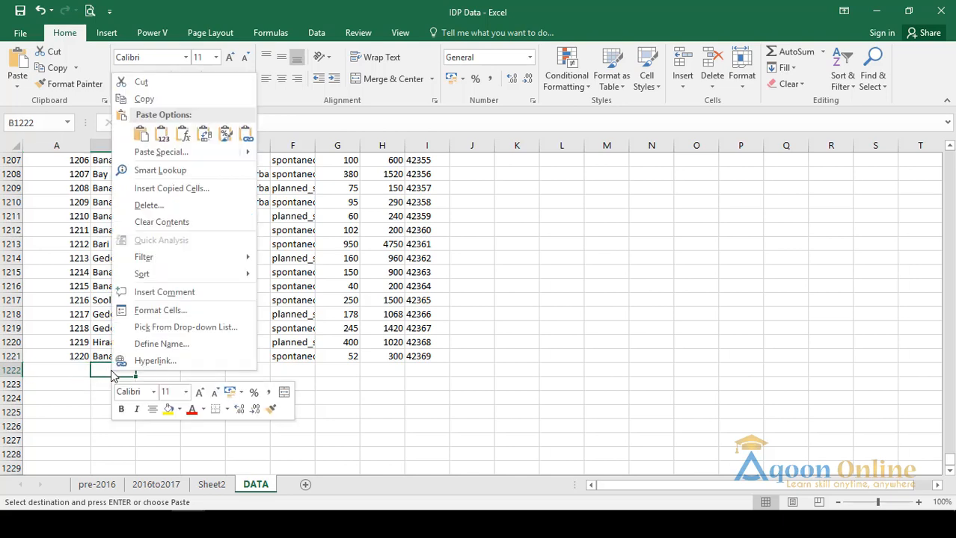
pyautogui.click(141, 133)
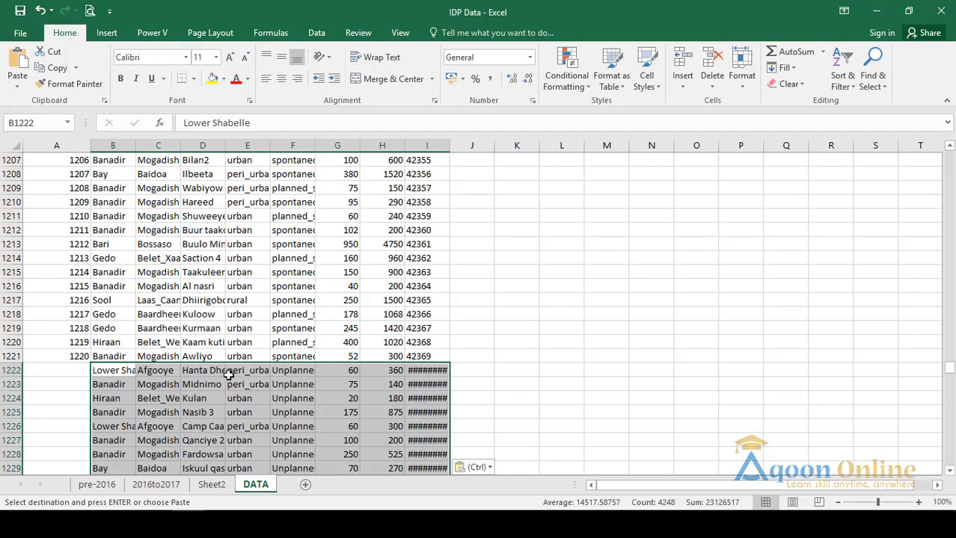
# Continue the Serial Number column from A1221 down through all the pasted records as a fill series.
pyautogui.click(77, 359)
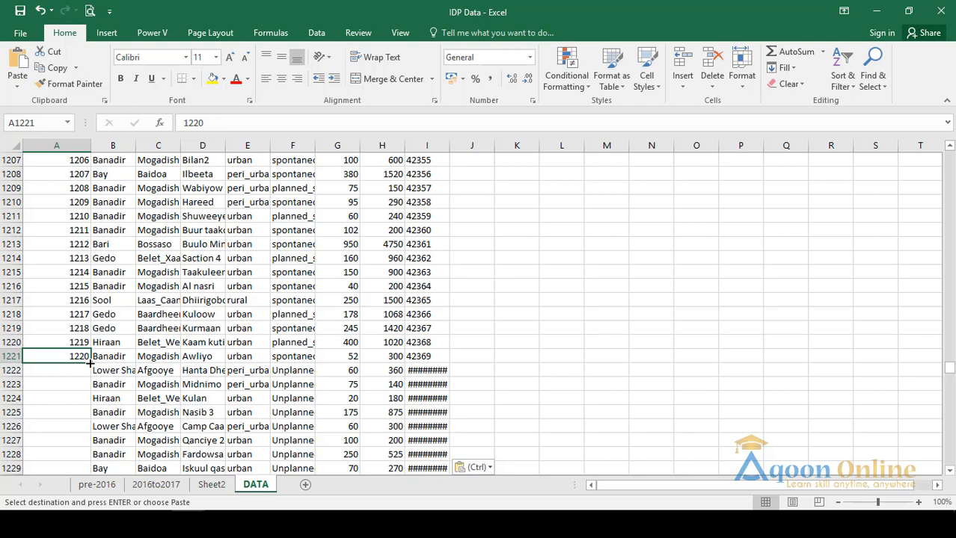
pyautogui.doubleClick(90, 364)
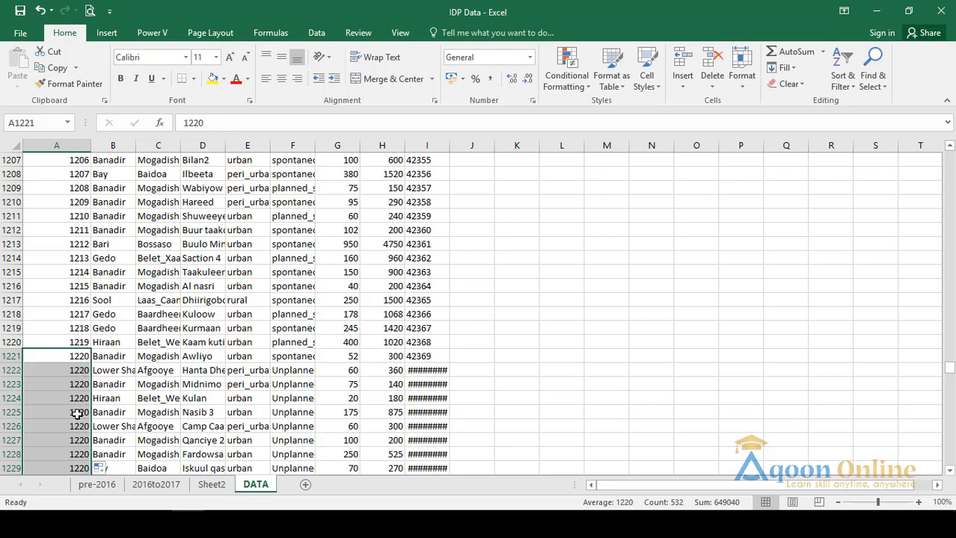
pyautogui.click(100, 468)
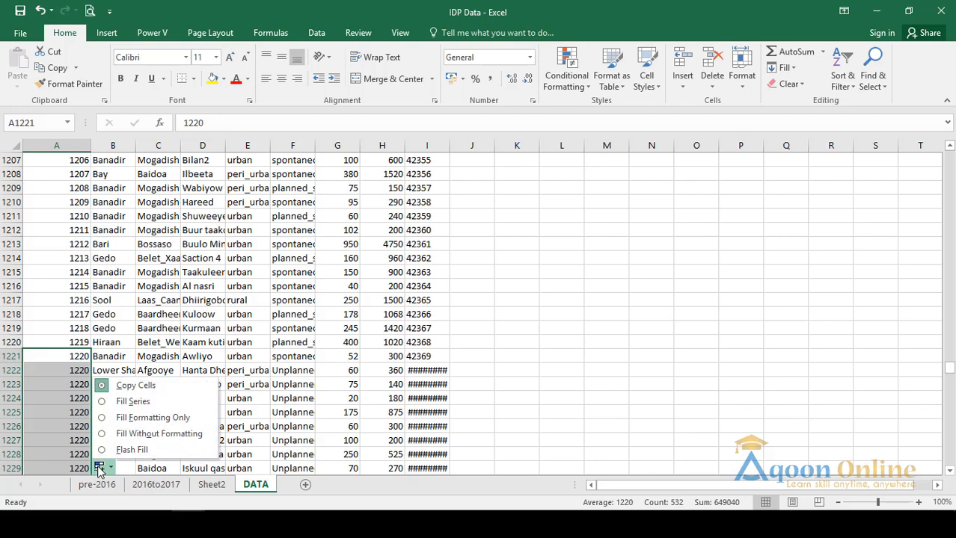
pyautogui.click(133, 402)
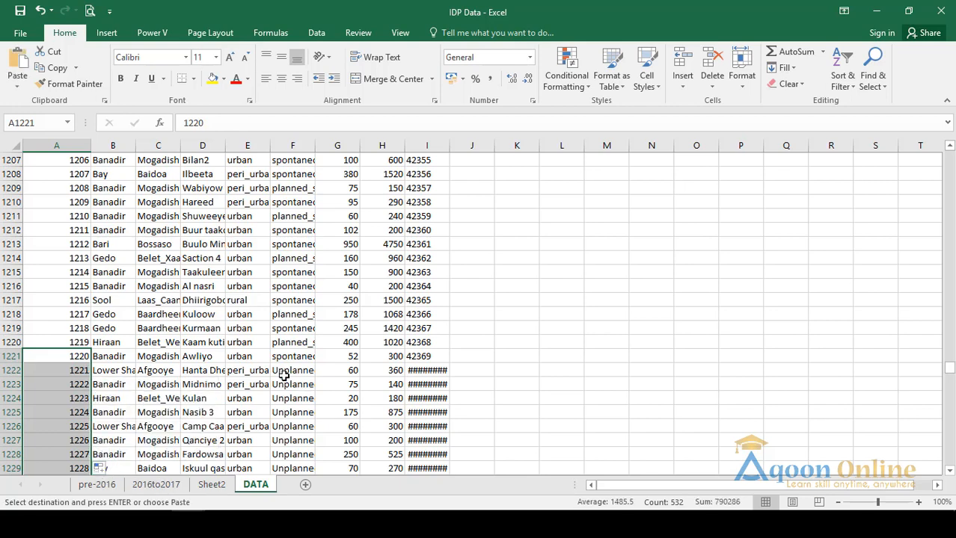
# Autofit the widths of columns A through I in the DATA sheet to their contents.
pyautogui.scroll(20, 217, 370)
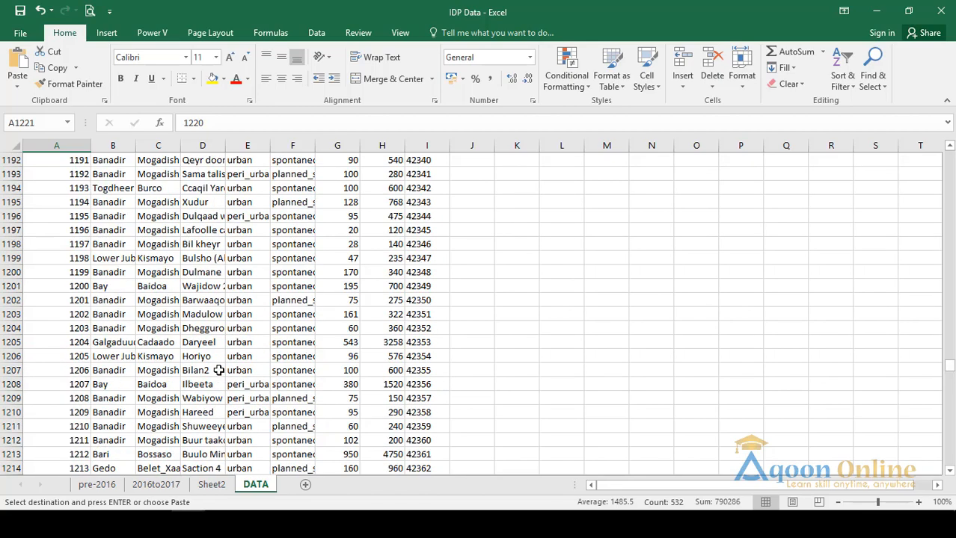
pyautogui.scroll(20, 217, 371)
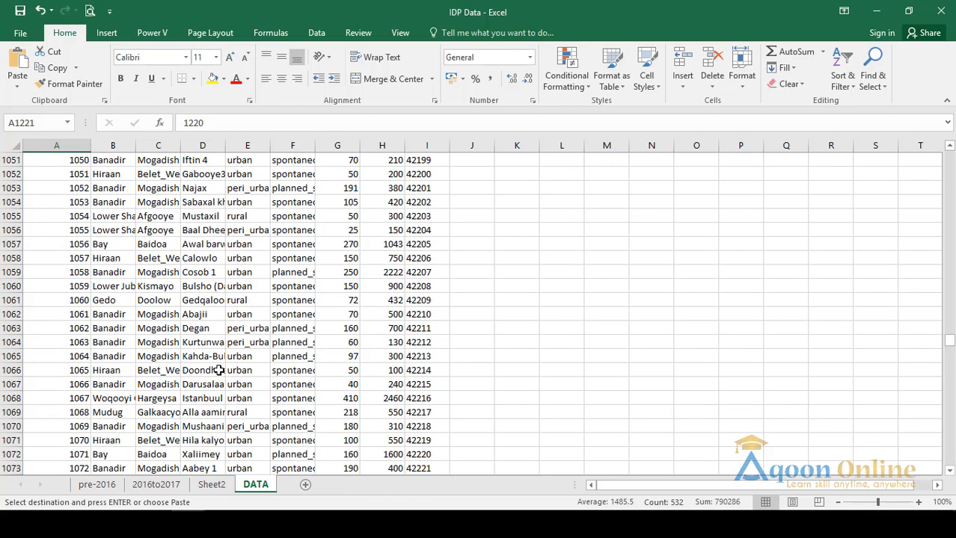
pyautogui.moveTo(950, 335); pyautogui.dragTo(948, 150)
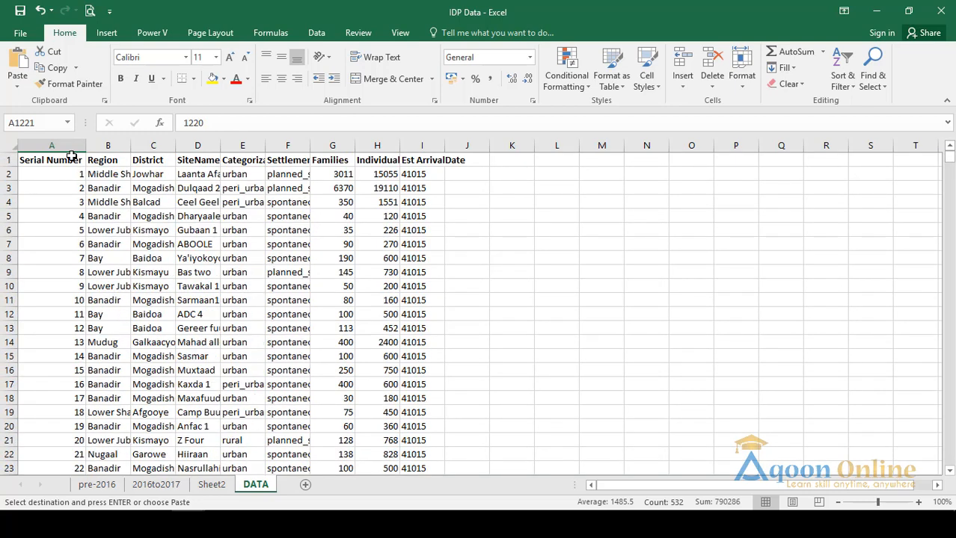
pyautogui.moveTo(47, 141); pyautogui.dragTo(428, 150)
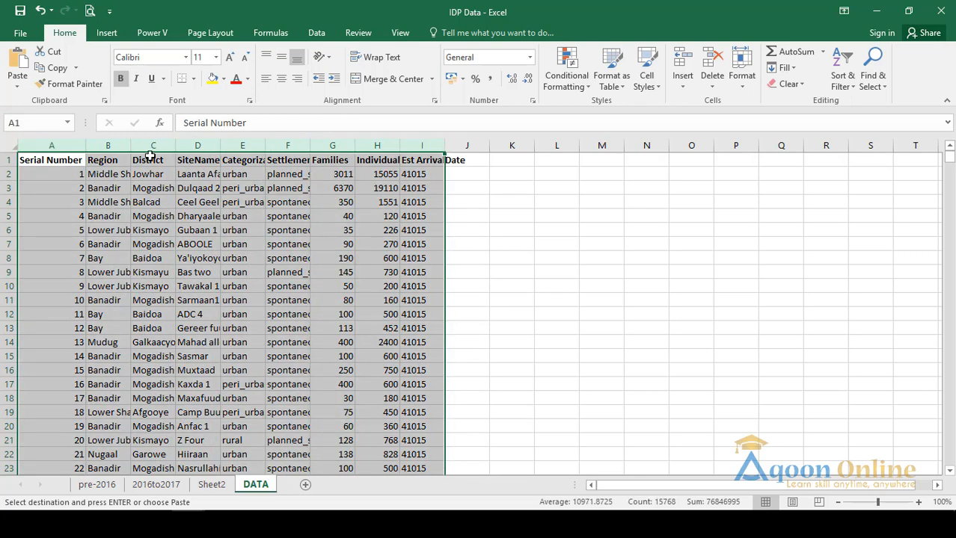
pyautogui.doubleClick(401, 143)
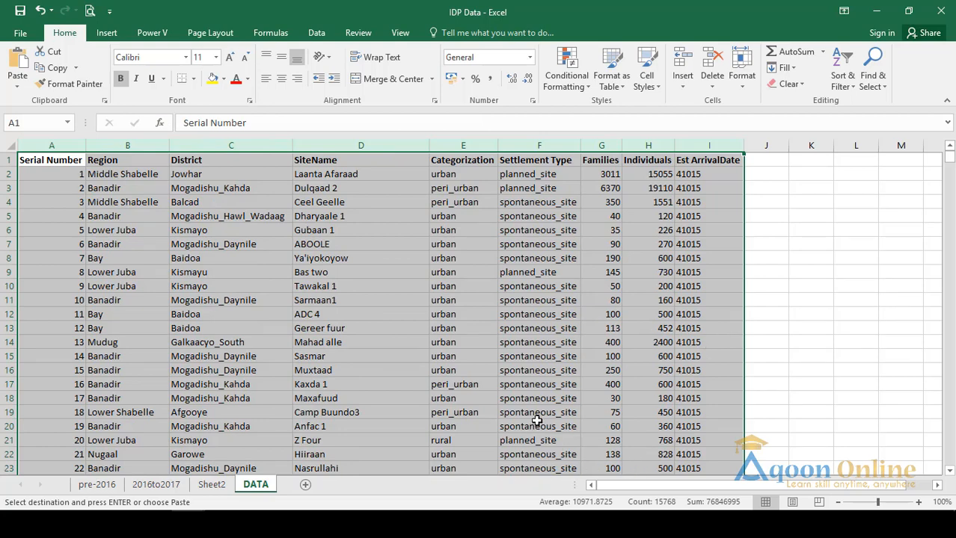
pyautogui.click(664, 227)
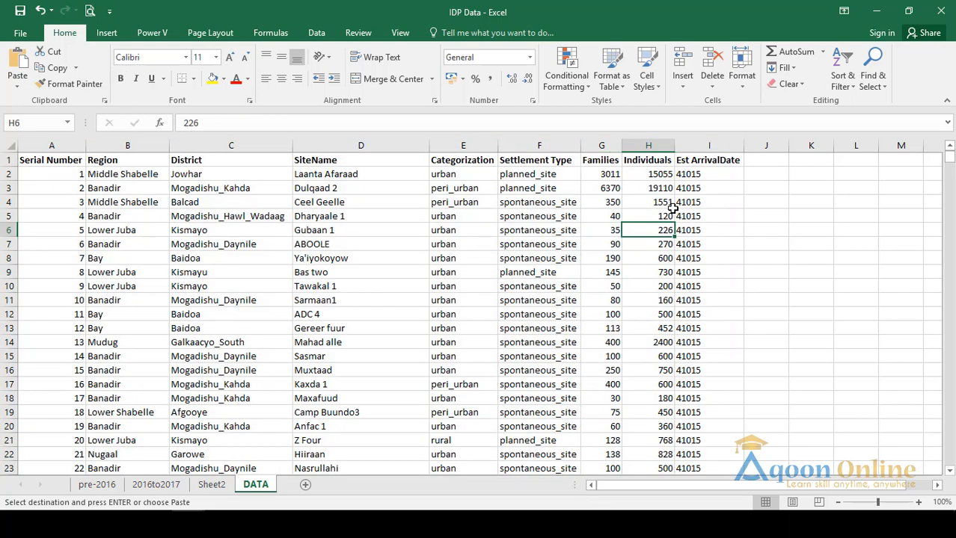
# Format the whole Est ArrivalDate column as Short Date.
pyautogui.click(701, 162)
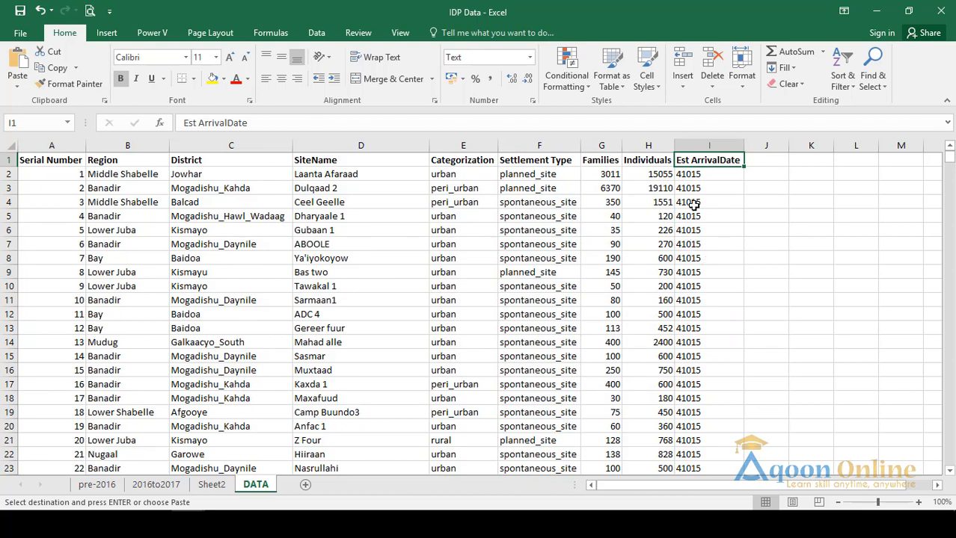
pyautogui.moveTo(696, 189); pyautogui.dragTo(696, 370)
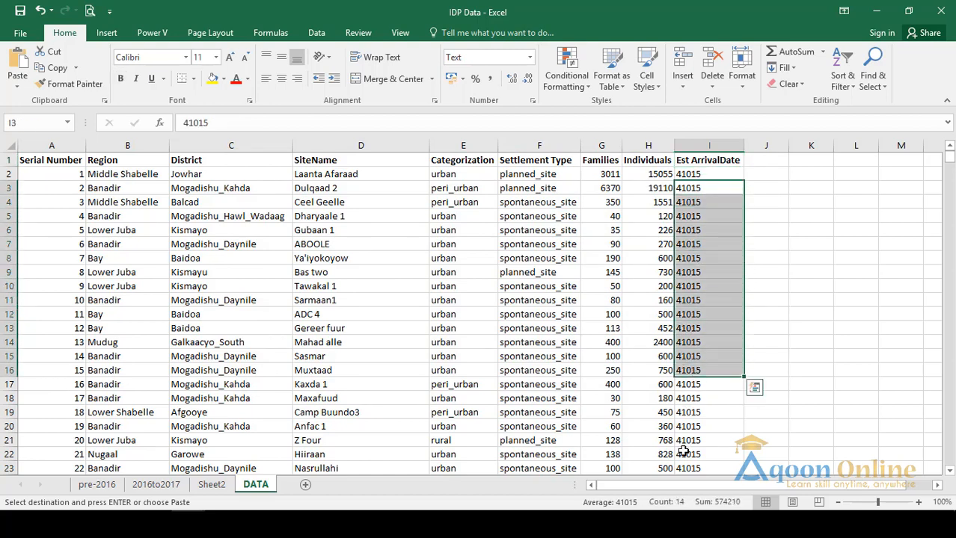
pyautogui.click(694, 314)
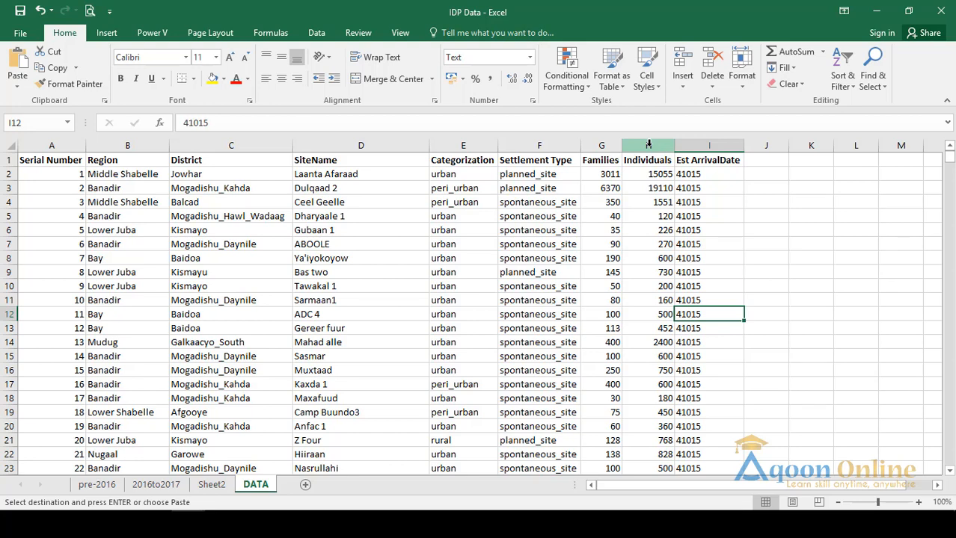
pyautogui.click(711, 143)
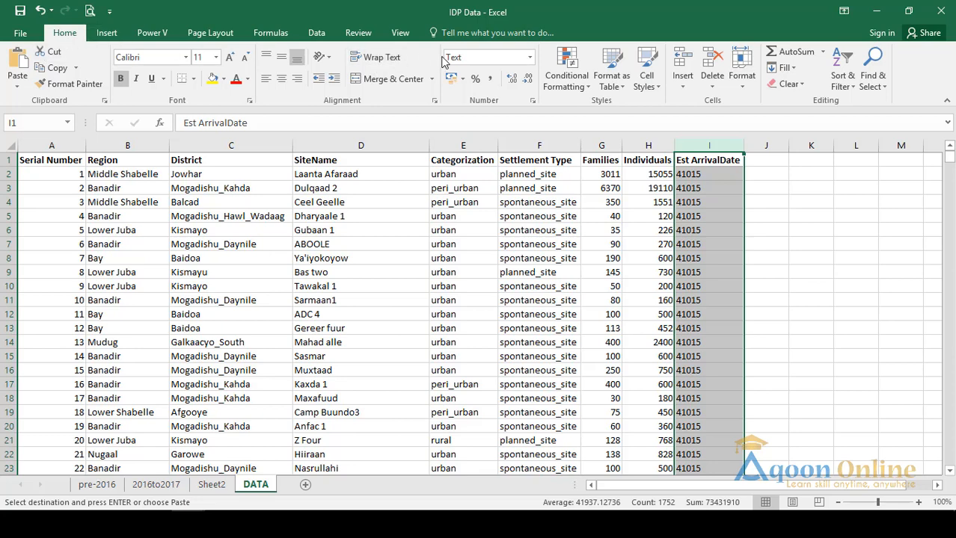
pyautogui.click(530, 62)
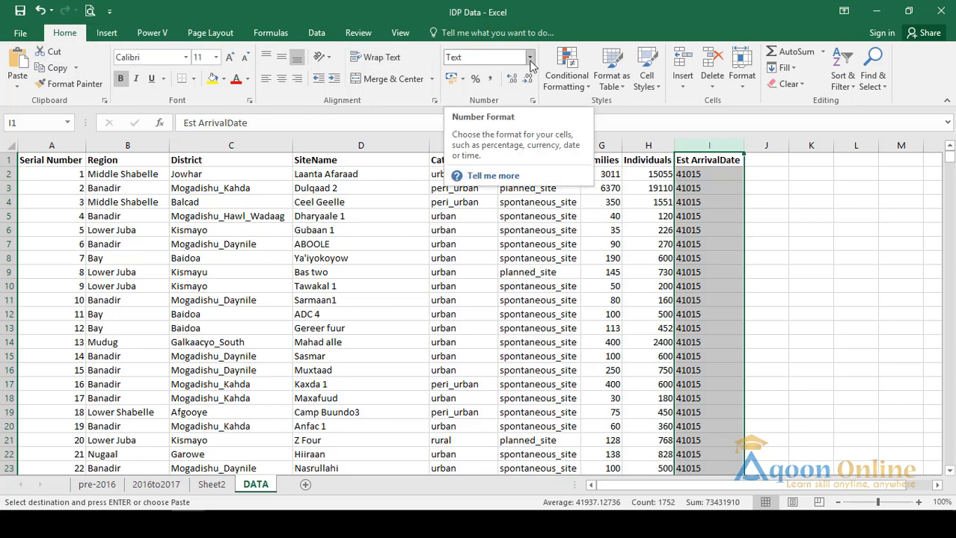
pyautogui.click(531, 63)
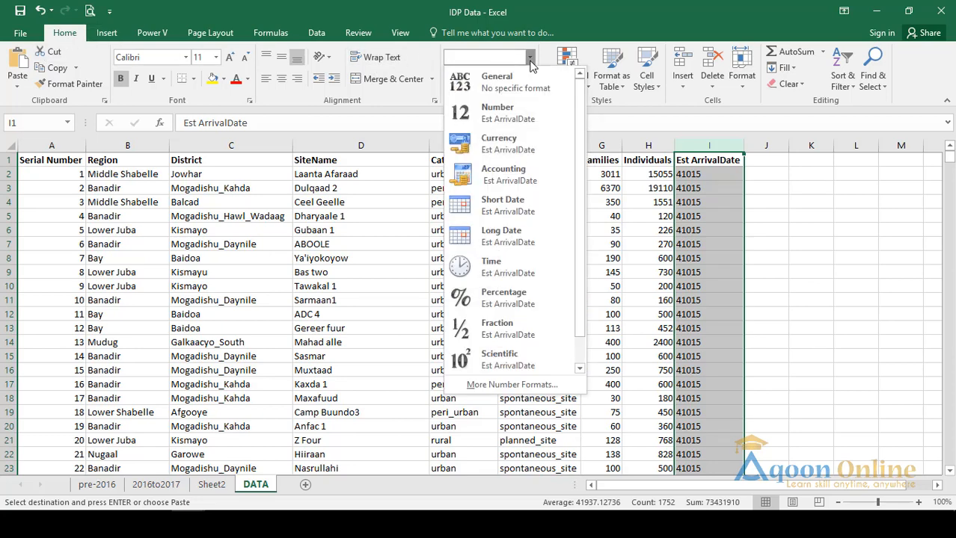
pyautogui.click(517, 208)
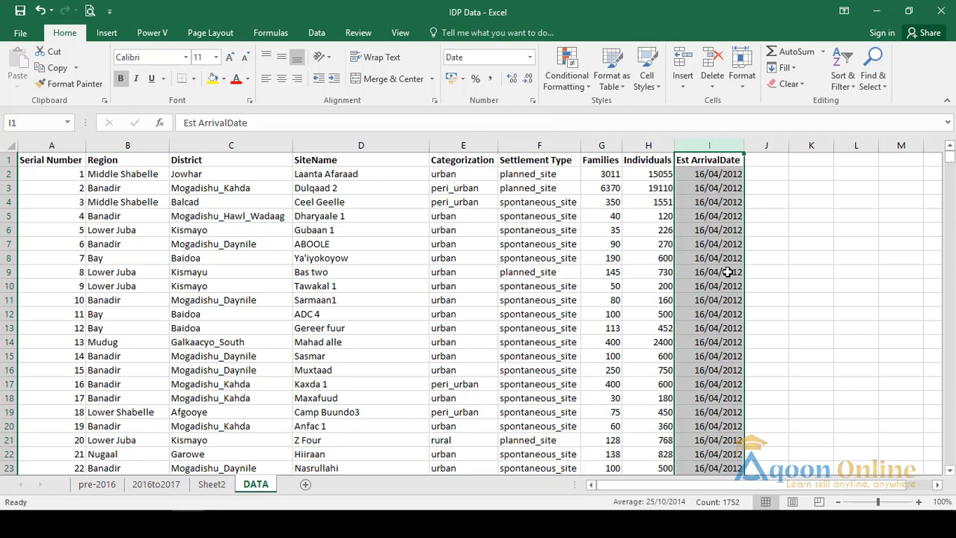
pyautogui.click(719, 212)
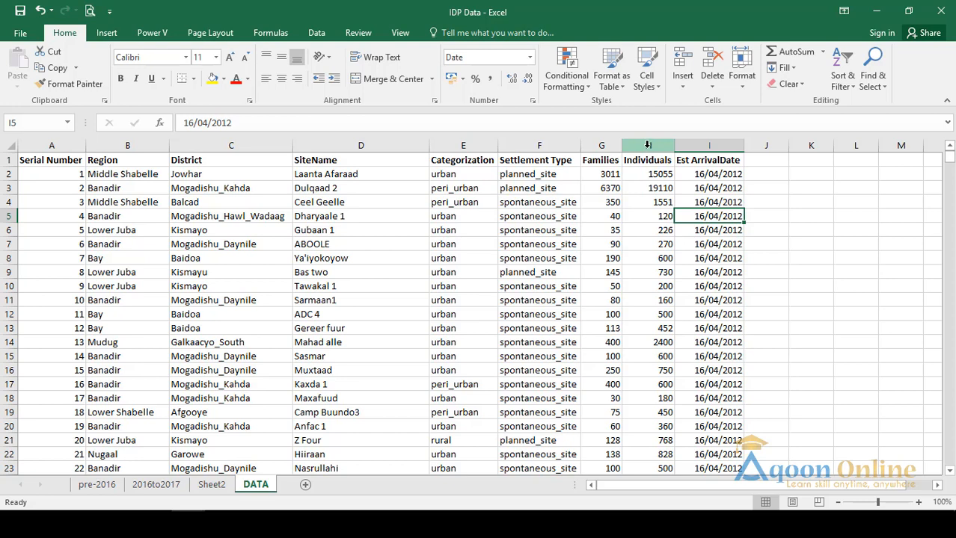
# Format the Families and Individuals columns as Number with no decimal places.
pyautogui.moveTo(647, 145); pyautogui.dragTo(598, 145)
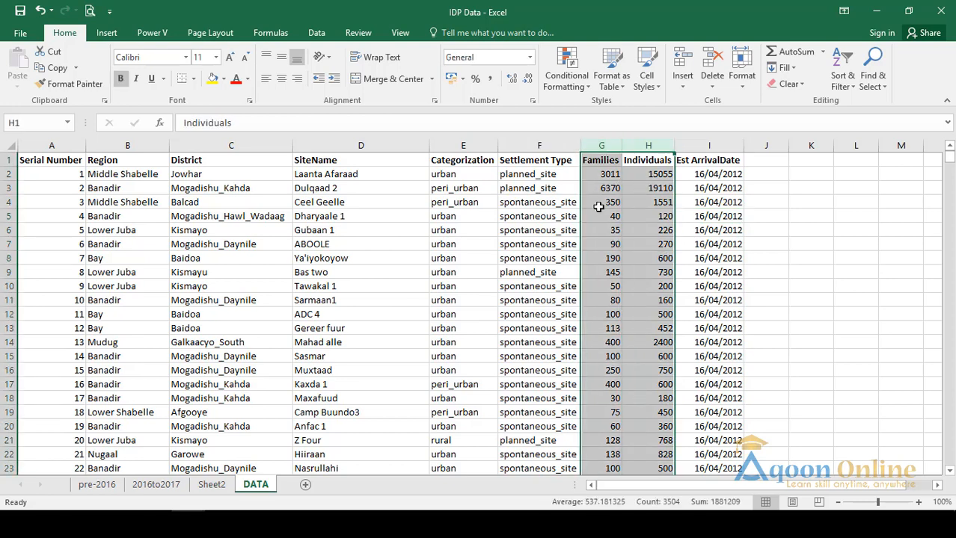
pyautogui.click(530, 58)
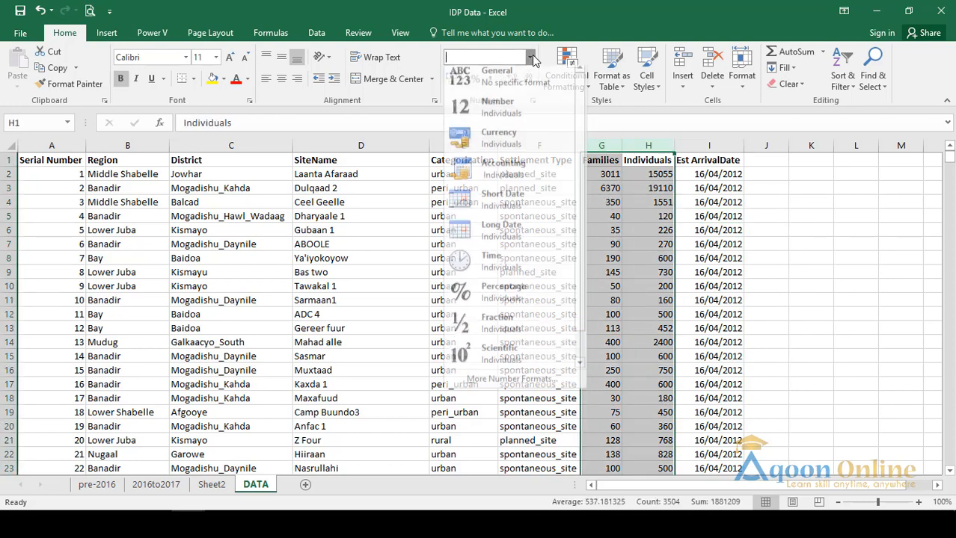
pyautogui.click(532, 114)
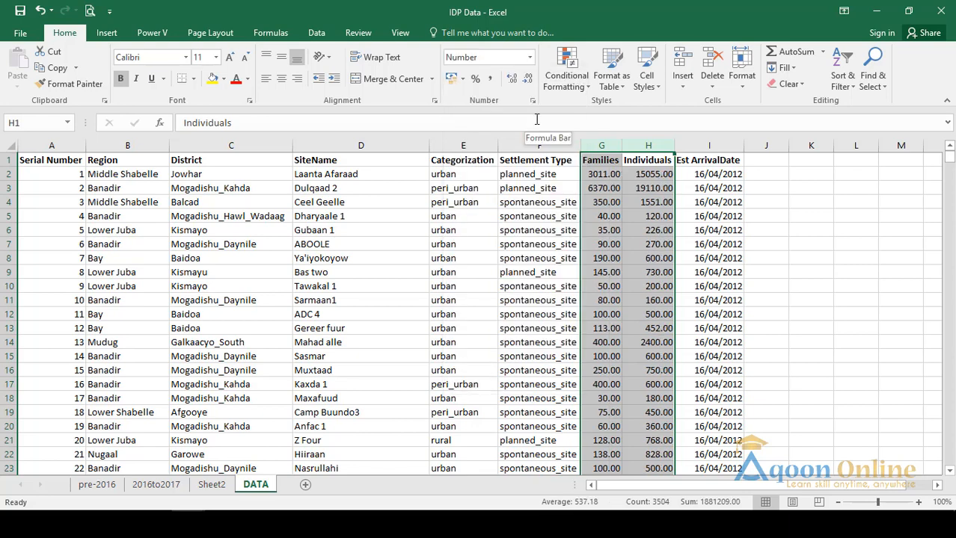
pyautogui.click(527, 81)
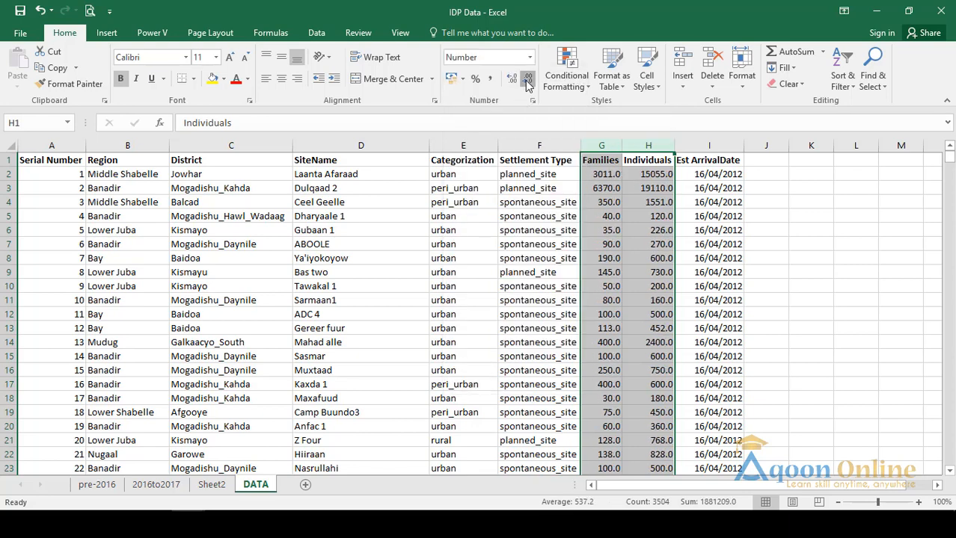
pyautogui.click(527, 80)
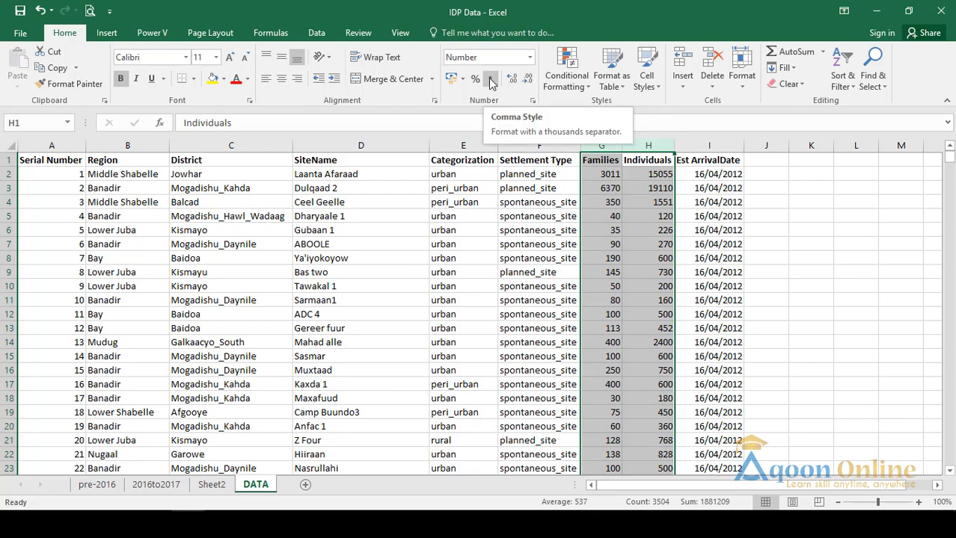
# Apply Comma Style to the Families and Individuals columns and reduce it to no decimal places.
pyautogui.click(490, 81)
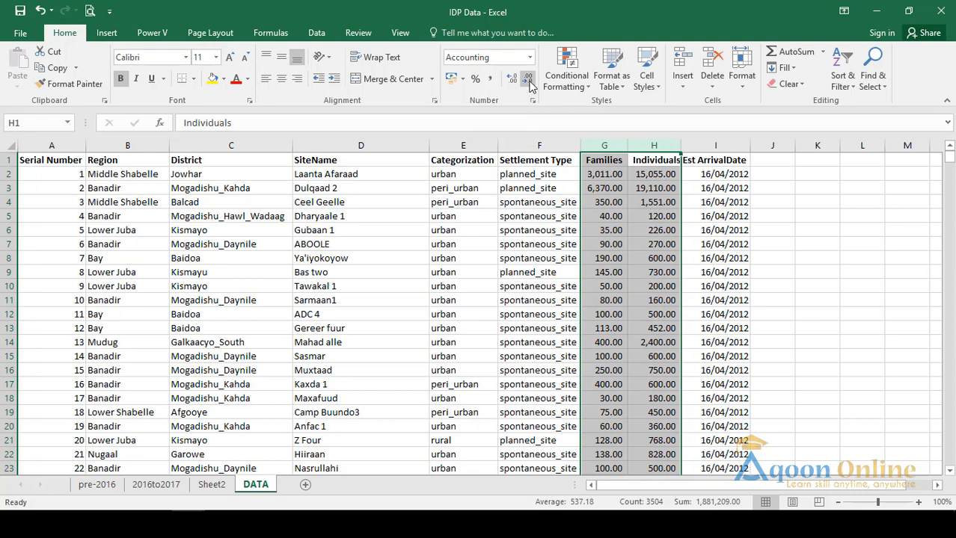
pyautogui.click(528, 81)
pyautogui.click(528, 81)
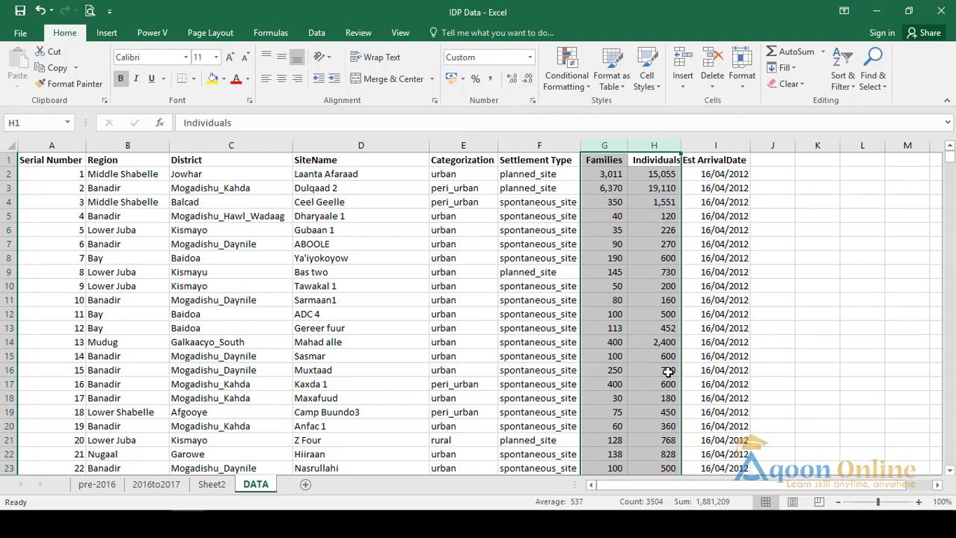
pyautogui.click(544, 230)
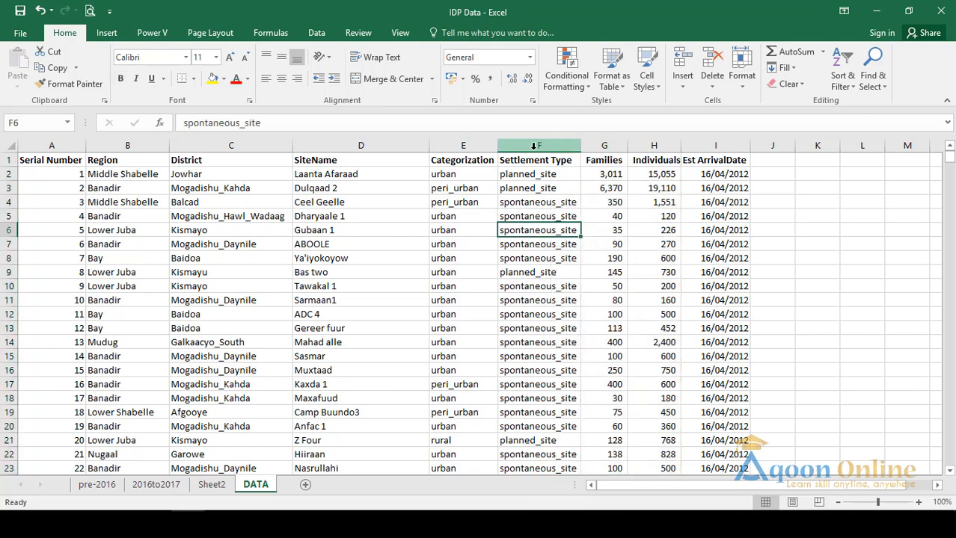
# Turn on filtering for the header row of the DATA sheet, starting from the Settlement Type header.
pyautogui.click(531, 160)
pyautogui.click(542, 258)
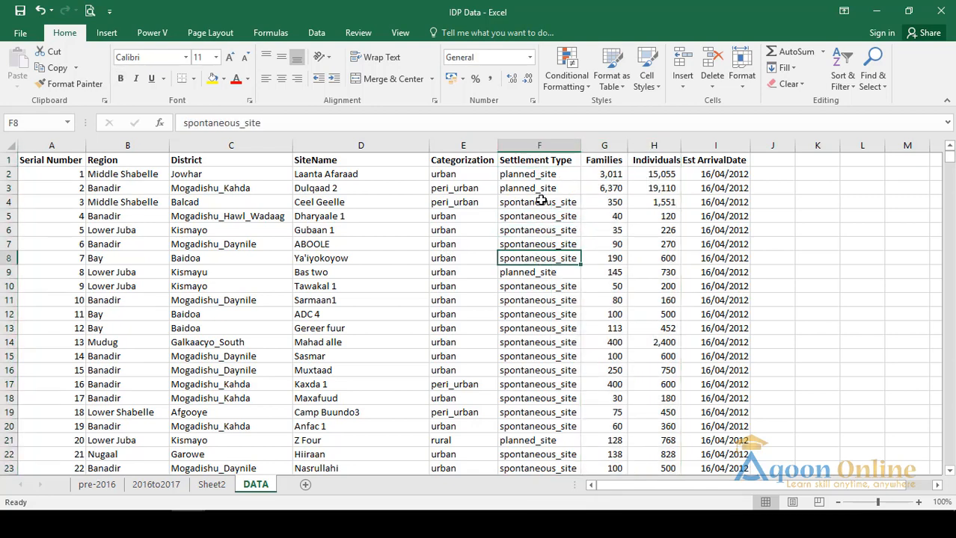
pyautogui.click(538, 146)
pyautogui.click(529, 175)
pyautogui.click(535, 160)
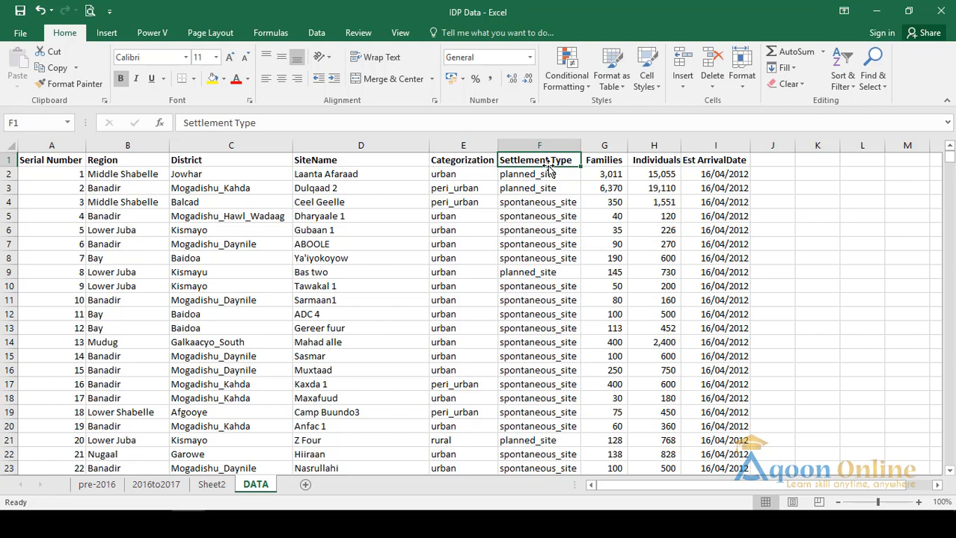
pyautogui.click(841, 80)
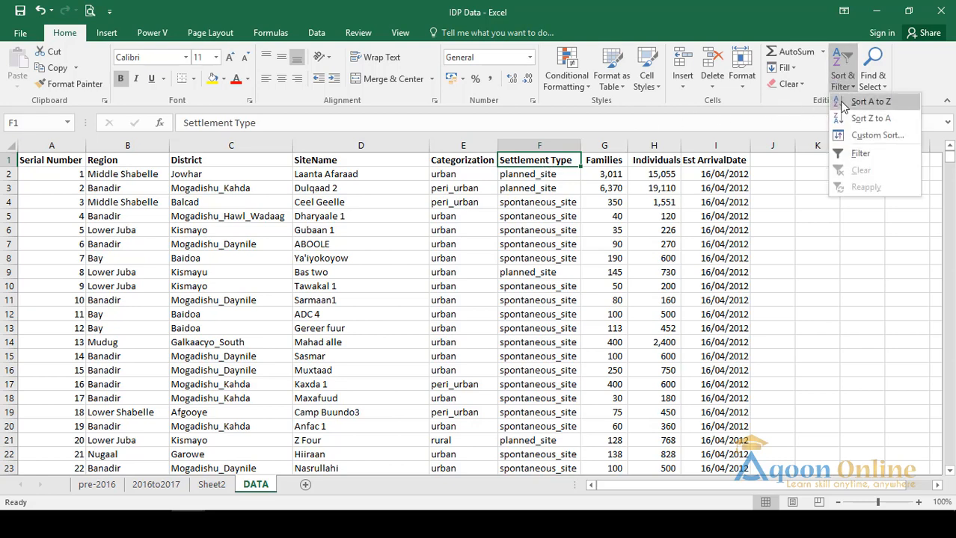
pyautogui.click(862, 153)
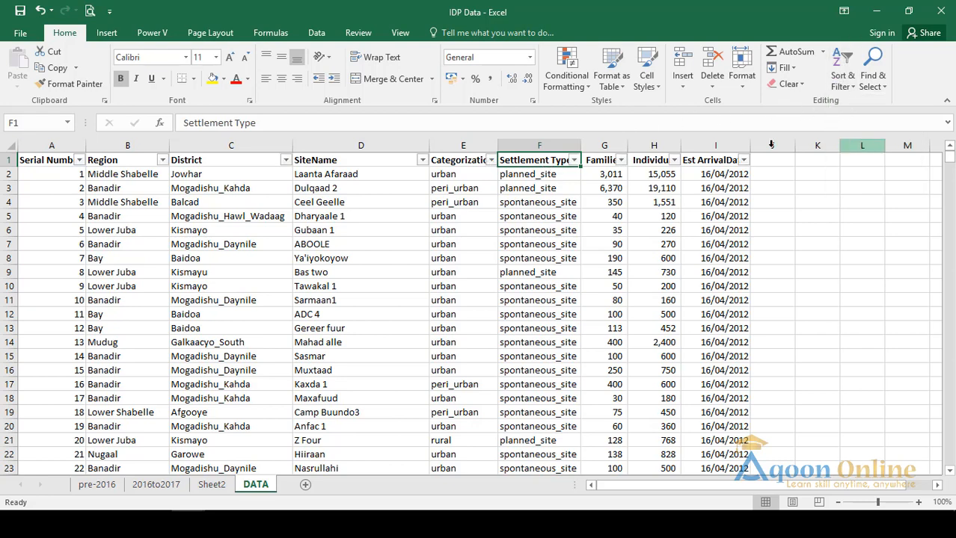
# Review the distinct Settlement Type values in the filter list and the entries down that column.
pyautogui.click(573, 160)
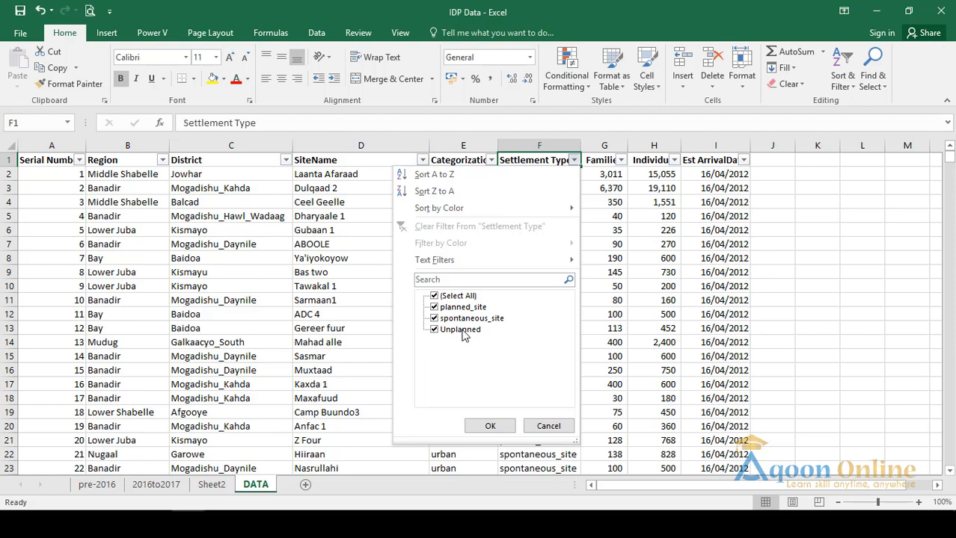
pyautogui.press('Escape')
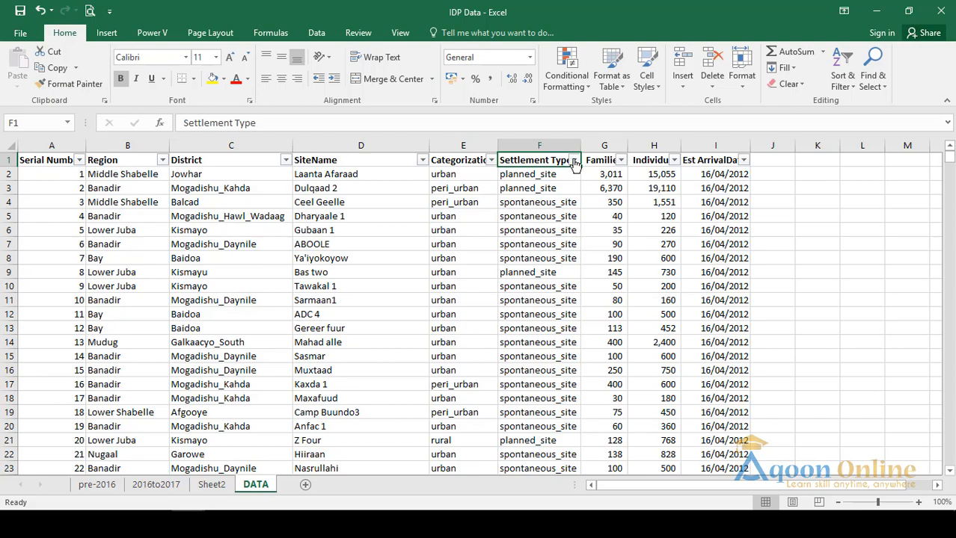
pyautogui.click(535, 343)
pyautogui.scroll(-8, 544, 368)
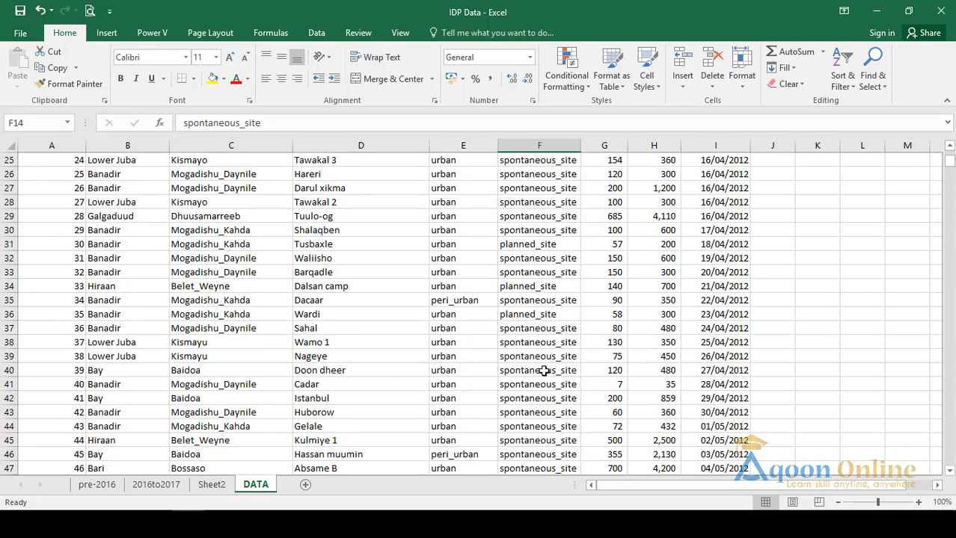
pyautogui.scroll(-13, 544, 370)
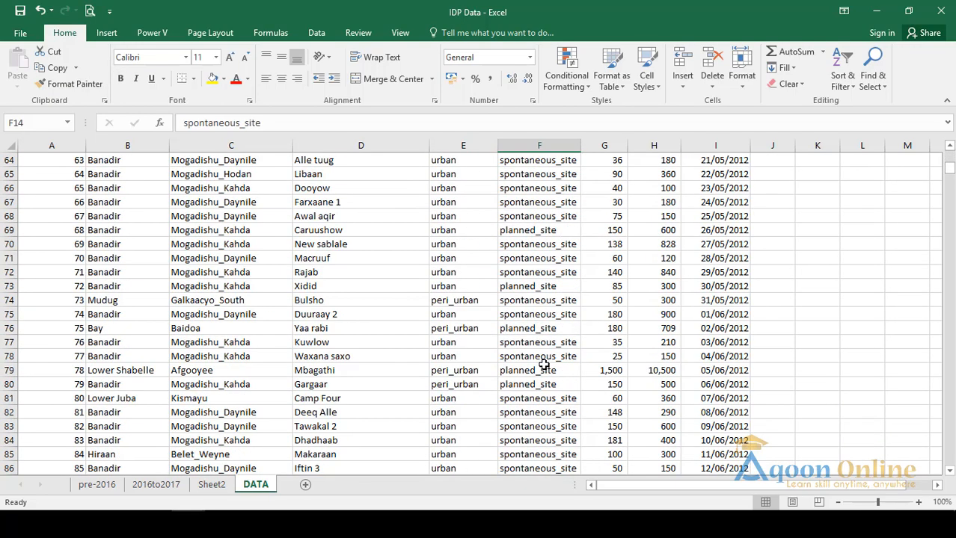
pyautogui.scroll(-20, 546, 366)
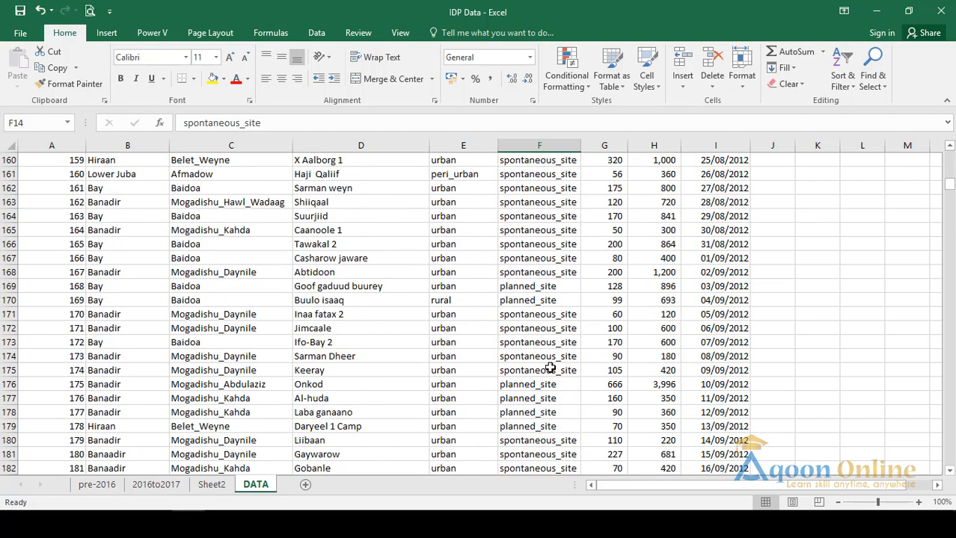
pyautogui.scroll(-20, 549, 368)
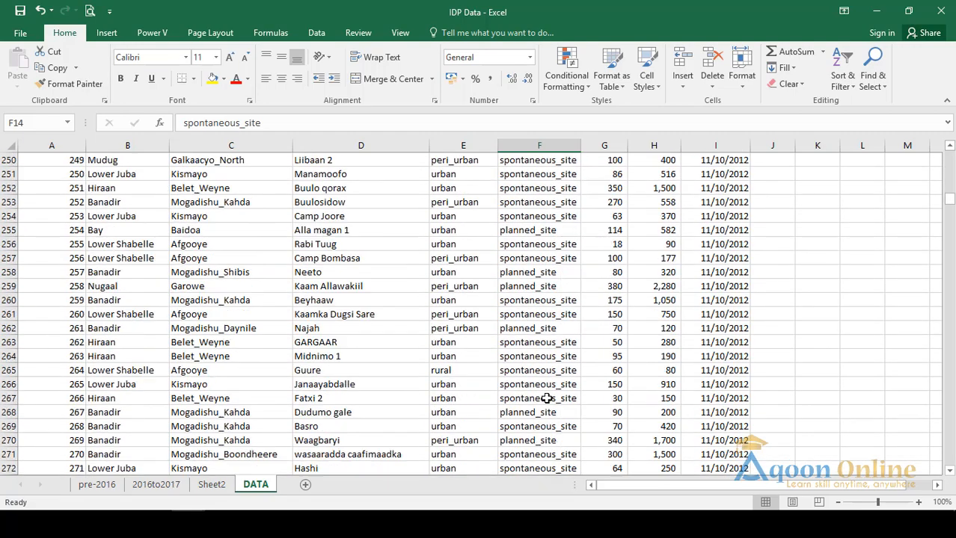
pyautogui.scroll(-8, 546, 399)
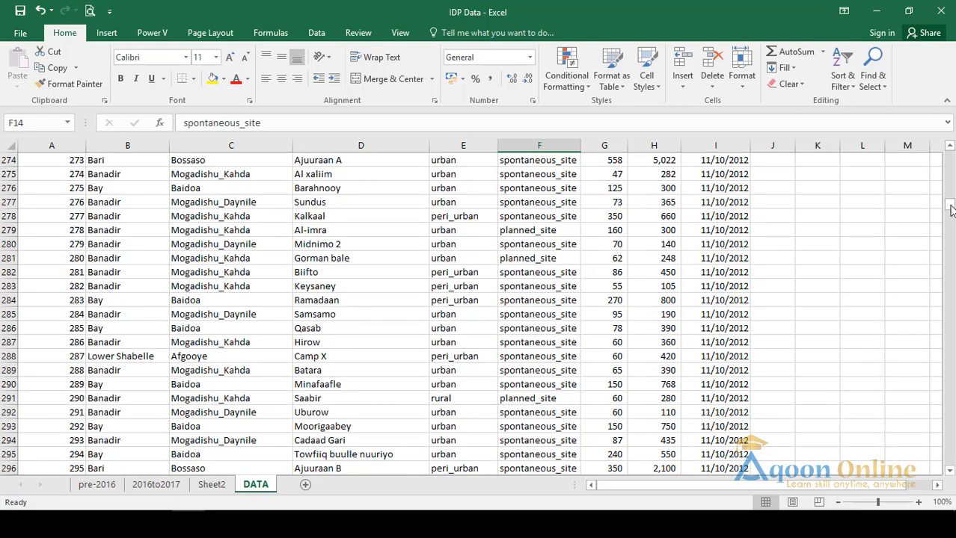
pyautogui.moveTo(950, 207); pyautogui.dragTo(950, 157)
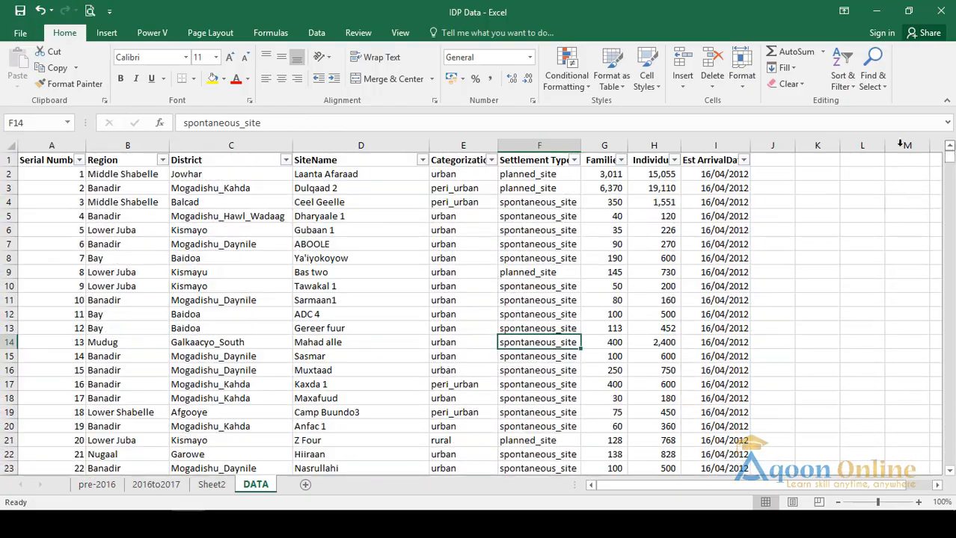
# Filter the Settlement Type column to show only the Unplanned records.
pyautogui.click(572, 162)
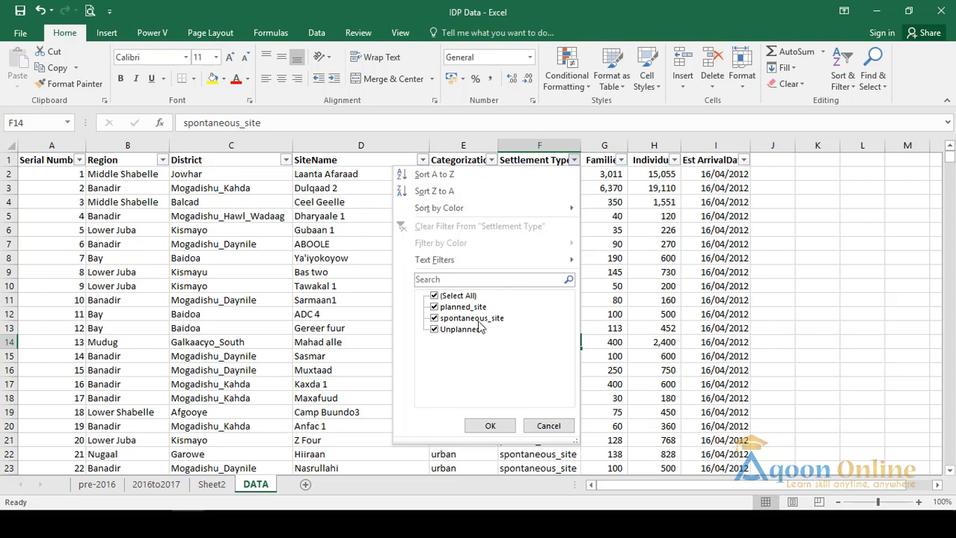
pyautogui.click(463, 332)
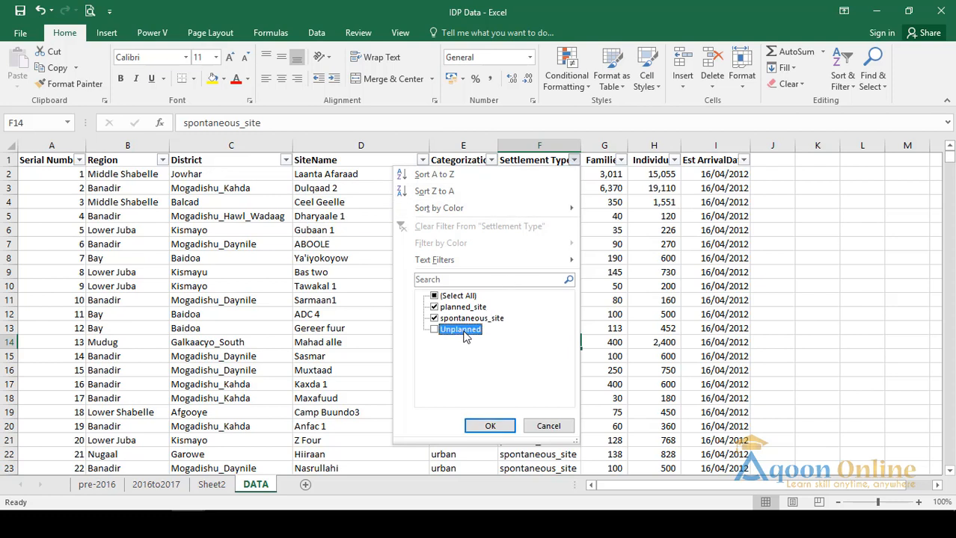
pyautogui.click(435, 296)
pyautogui.click(435, 296)
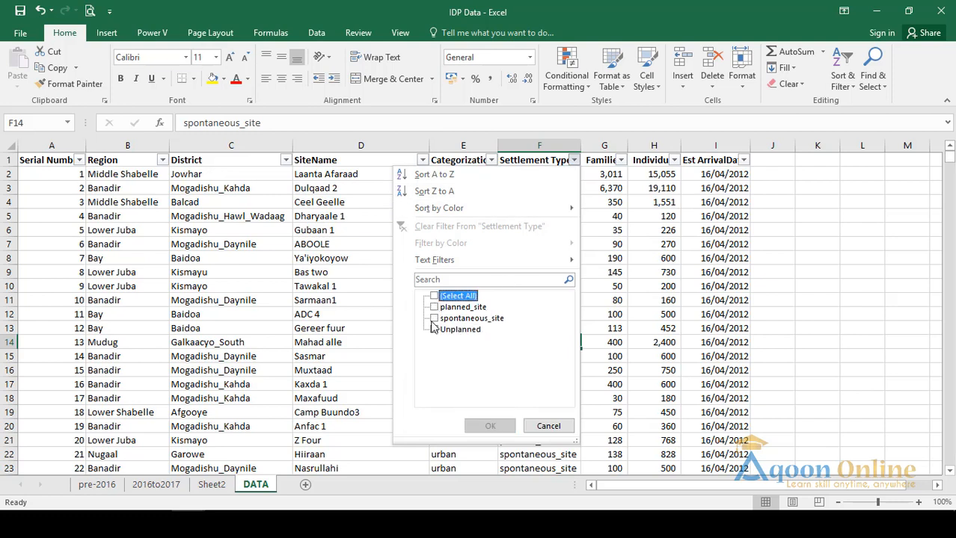
pyautogui.click(432, 330)
pyautogui.click(490, 426)
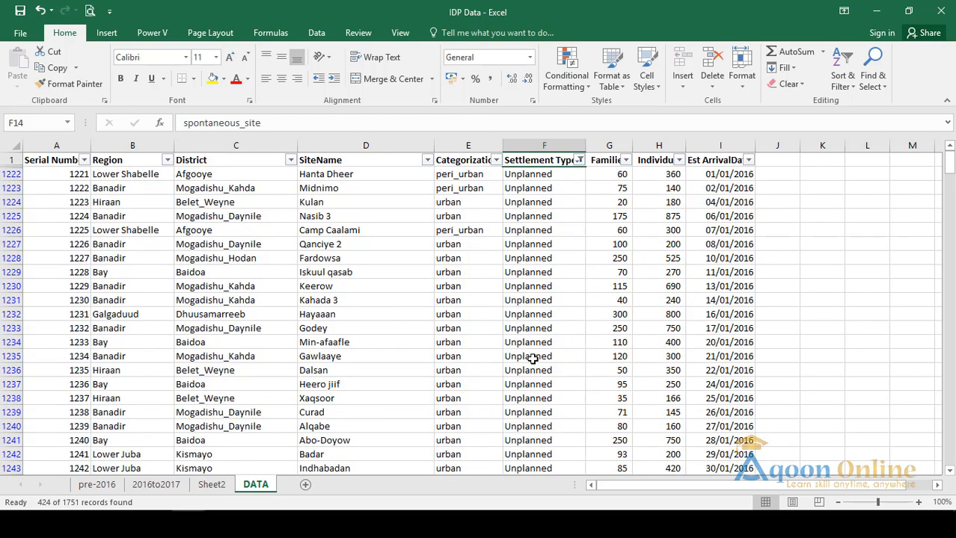
# Copy one of the Unplanned cells and clear the filter from the Settlement Type column.
pyautogui.click(532, 204)
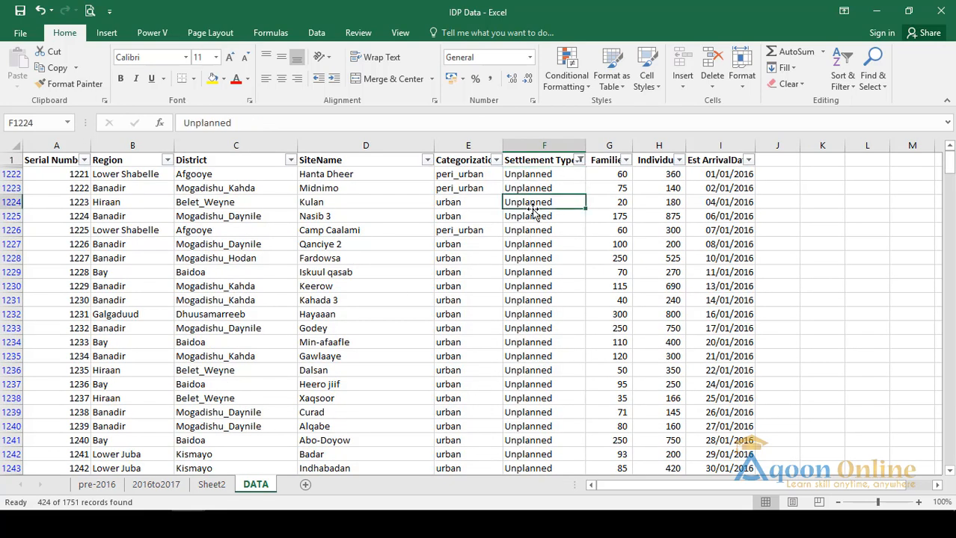
pyautogui.hotkey('ctrl', 'c')
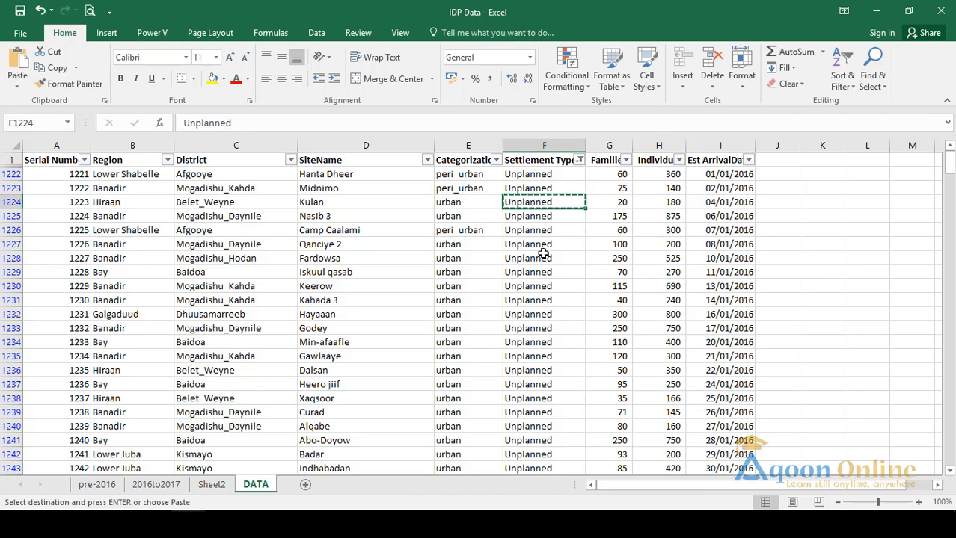
pyautogui.click(579, 160)
pyautogui.click(472, 228)
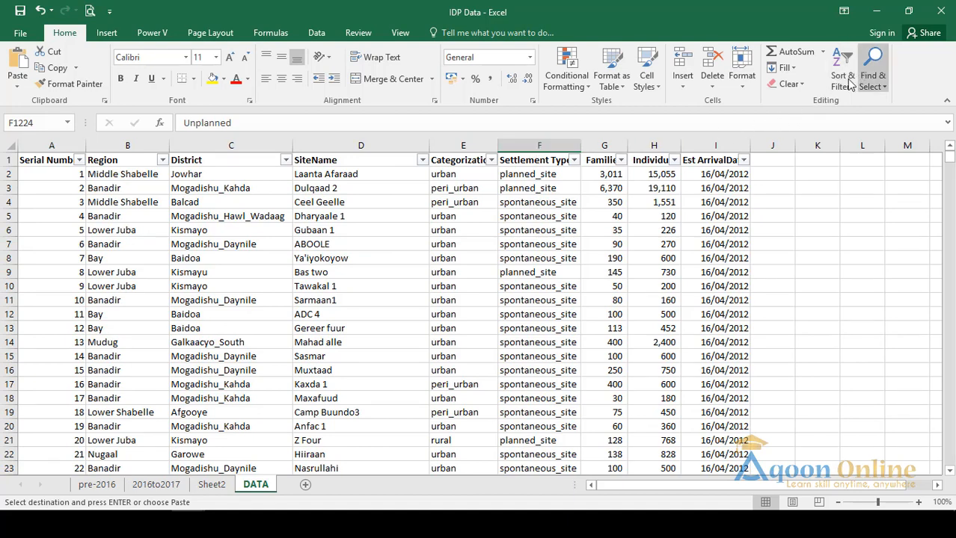
# Set up a Replace with Unplanned as the search text and spontaneous_site, copied from a Settlement Type cell, as the replacement.
pyautogui.click(872, 74)
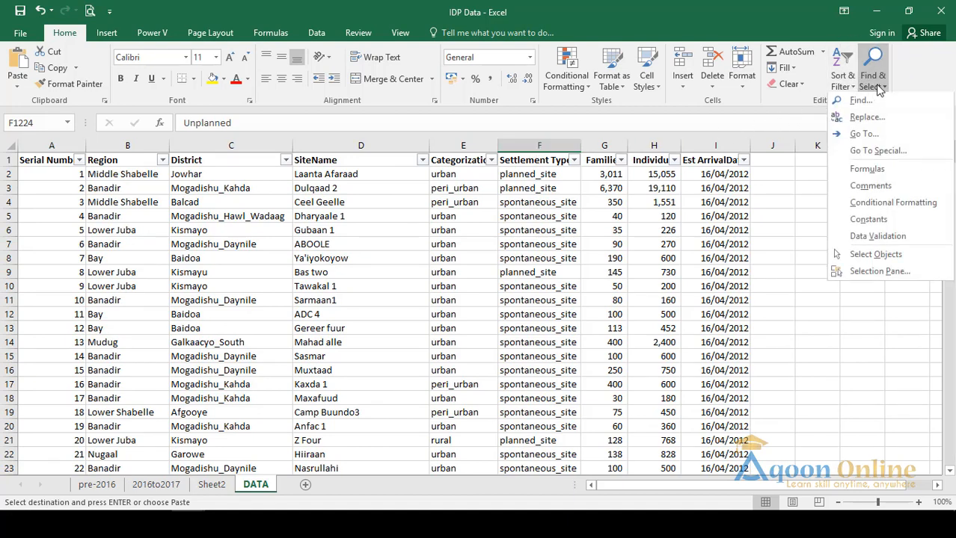
pyautogui.click(914, 120)
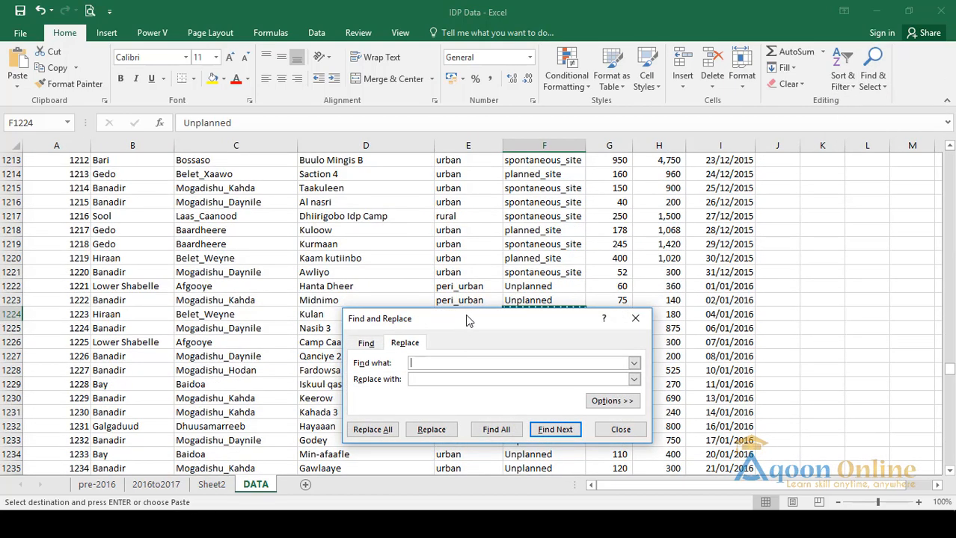
pyautogui.moveTo(466, 319); pyautogui.dragTo(254, 190)
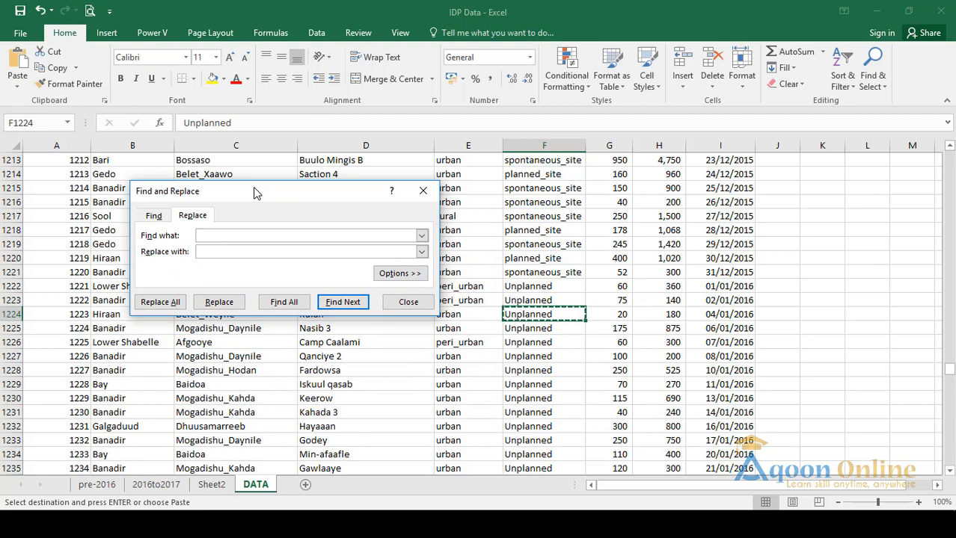
pyautogui.hotkey('ctrl', 'v')
pyautogui.click(540, 191)
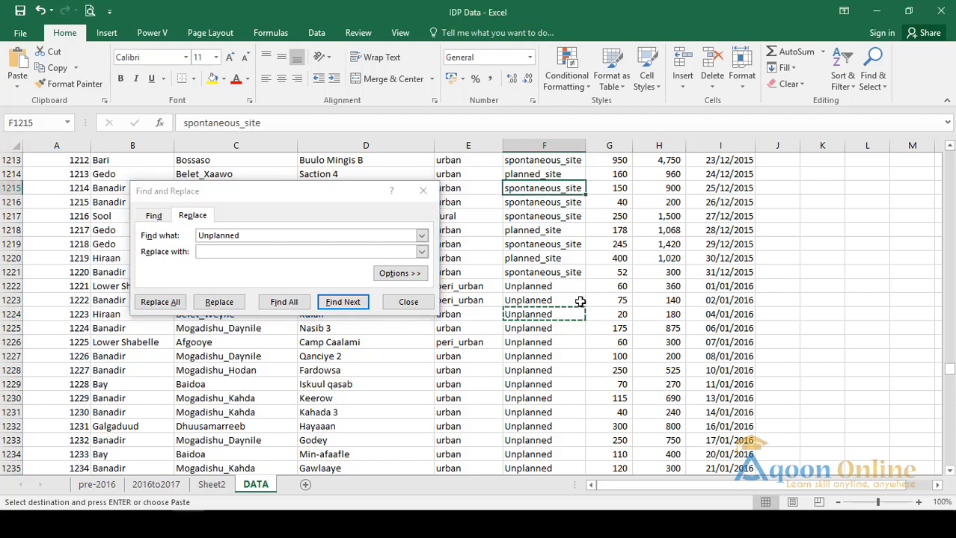
pyautogui.hotkey('ctrl', 'c')
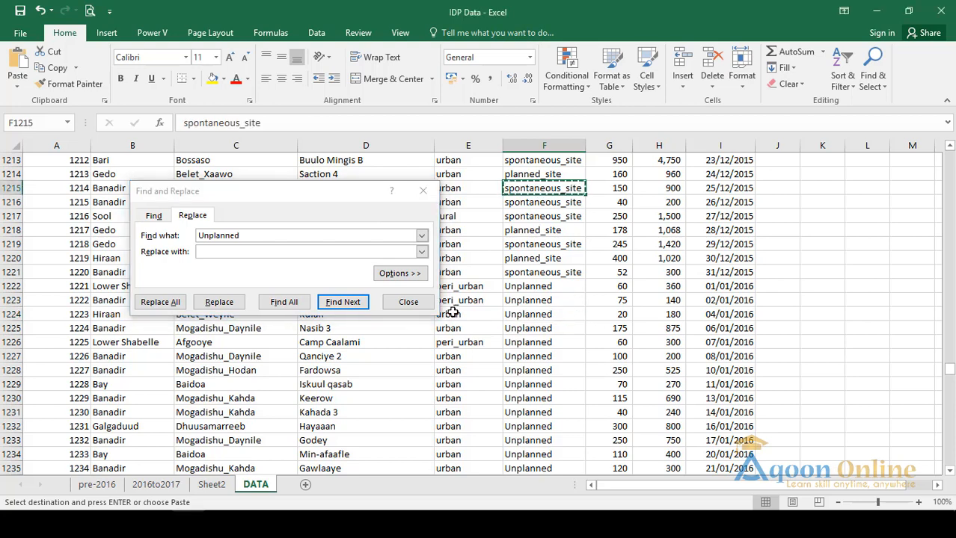
pyautogui.click(249, 250)
pyautogui.hotkey('ctrl', 'v')
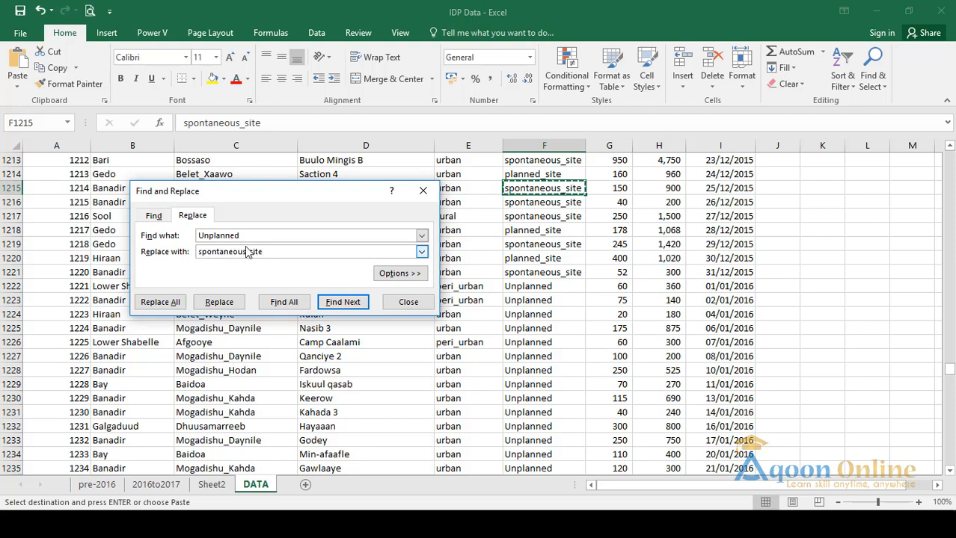
# Enable Match case and Match entire cell contents, replace all occurrences in the sheet, and close the Find and Replace dialog.
pyautogui.click(402, 274)
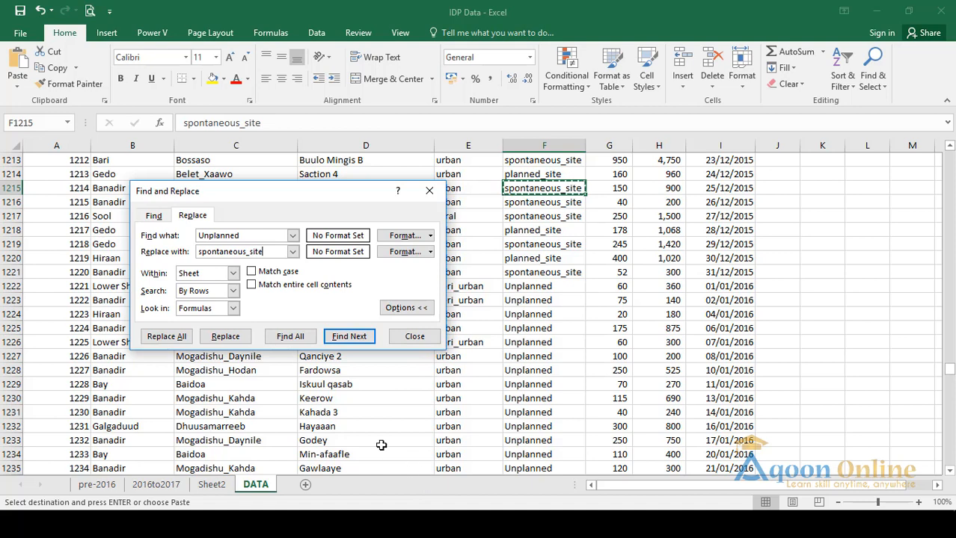
pyautogui.click(253, 272)
pyautogui.click(252, 285)
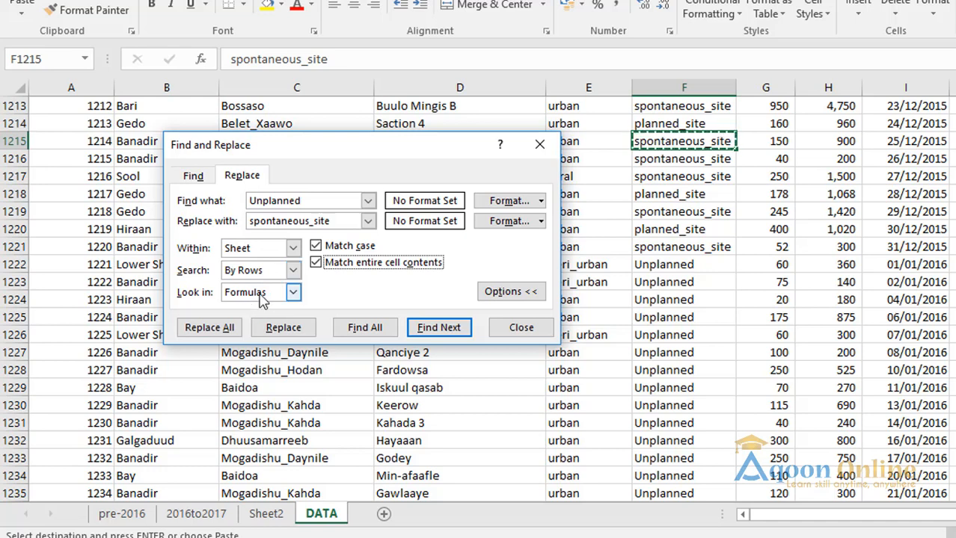
pyautogui.click(202, 333)
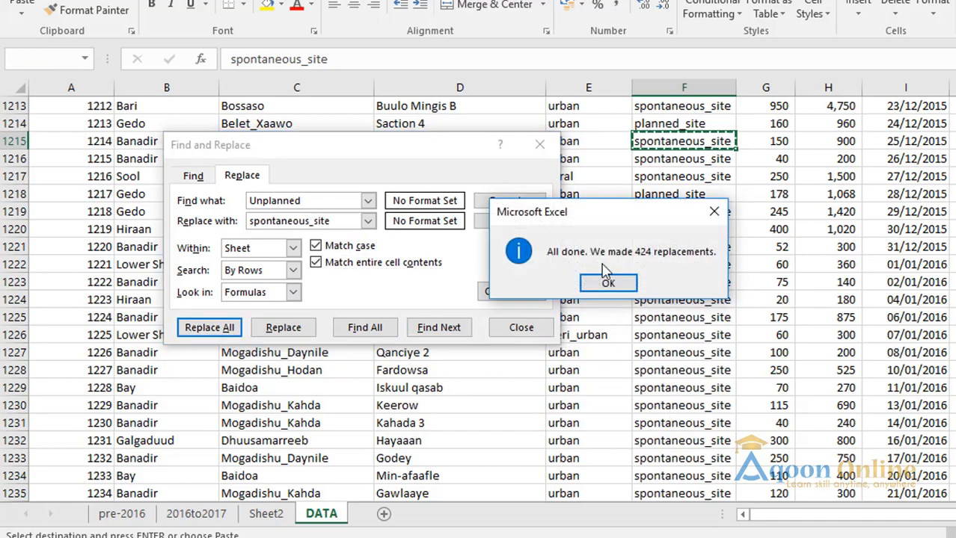
pyautogui.click(608, 282)
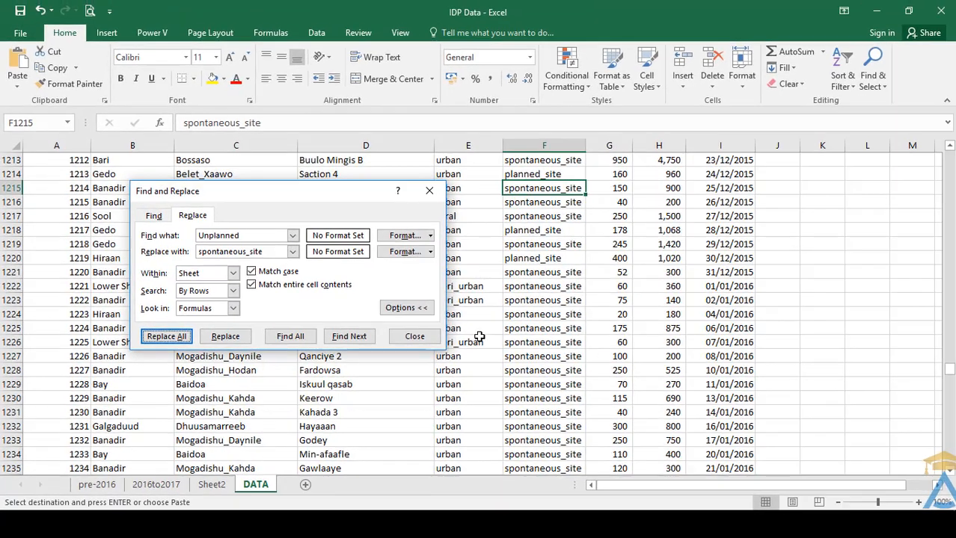
pyautogui.click(454, 333)
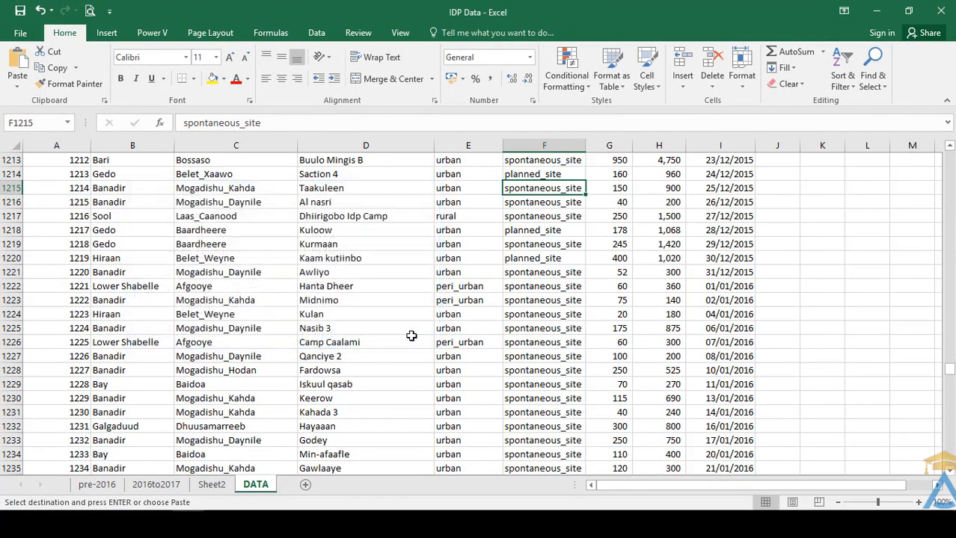
# Check the Settlement Type filter list for the remaining distinct values, keeping all of them selected.
pyautogui.click(533, 216)
pyautogui.scroll(20, 529, 197)
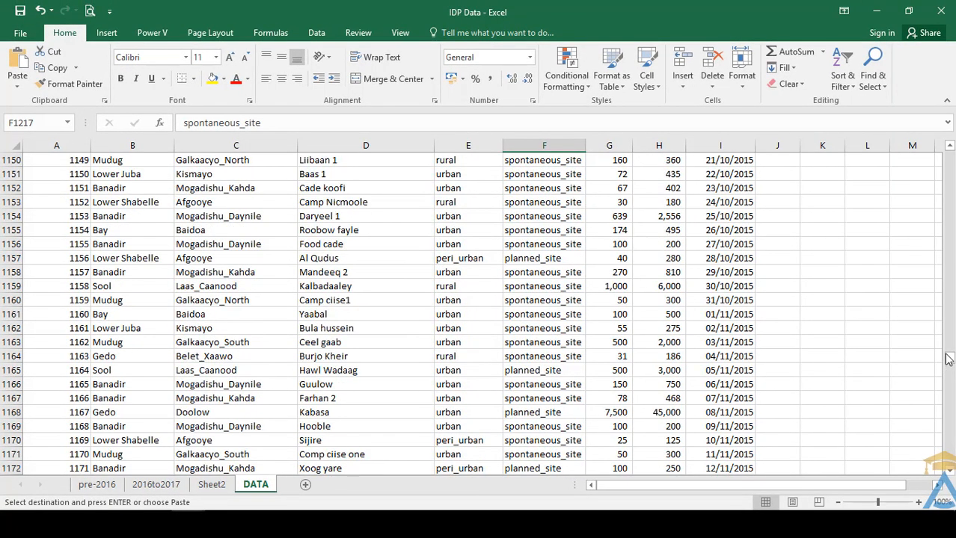
pyautogui.moveTo(948, 361); pyautogui.dragTo(883, 139)
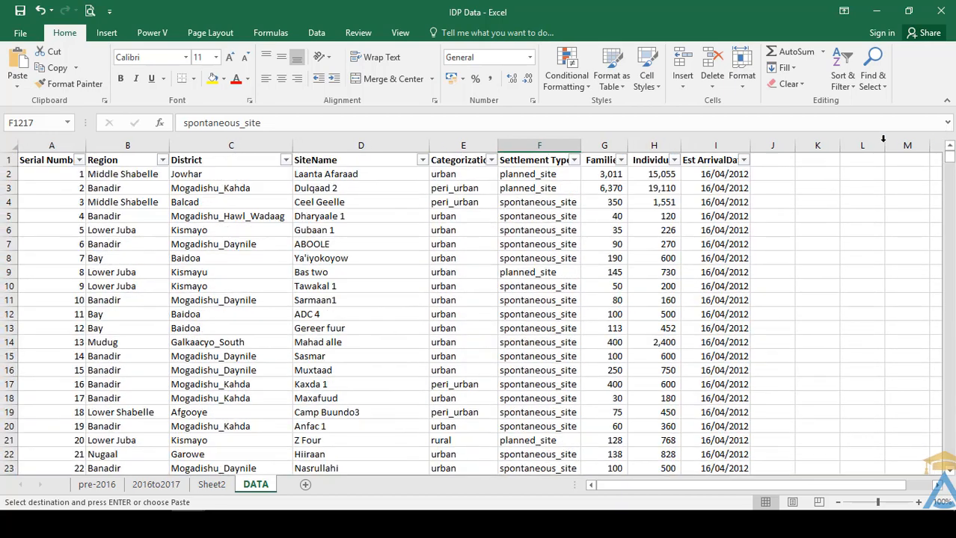
pyautogui.click(573, 160)
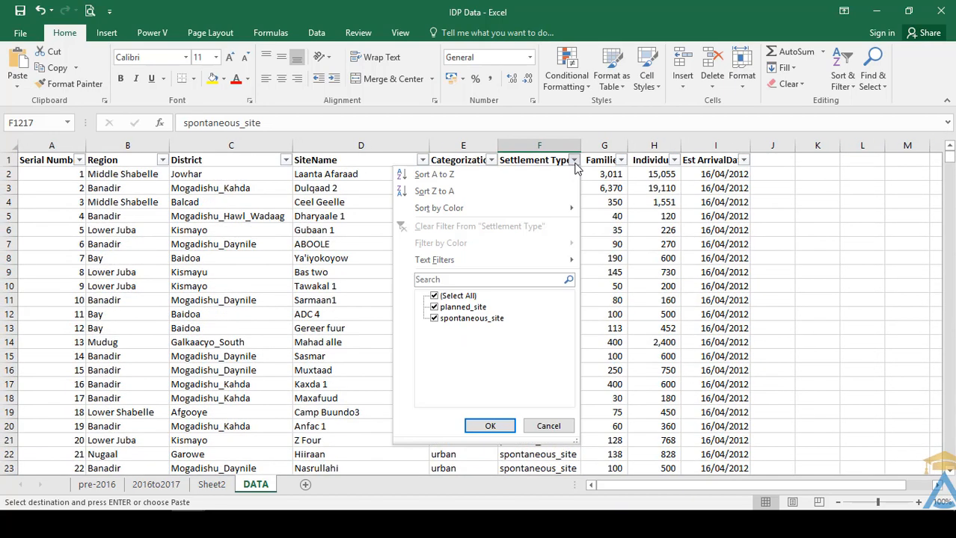
pyautogui.click(477, 307)
pyautogui.click(479, 320)
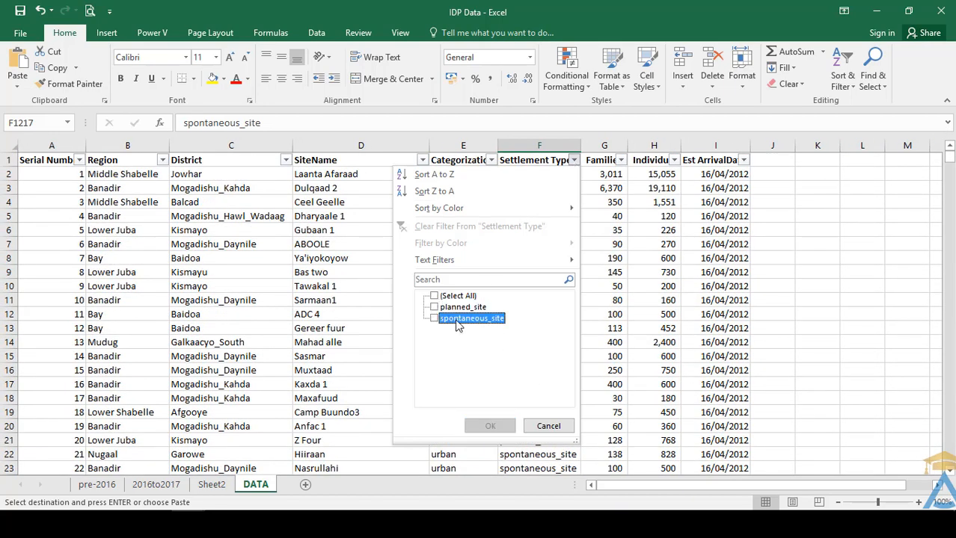
pyautogui.click(435, 297)
pyautogui.click(505, 432)
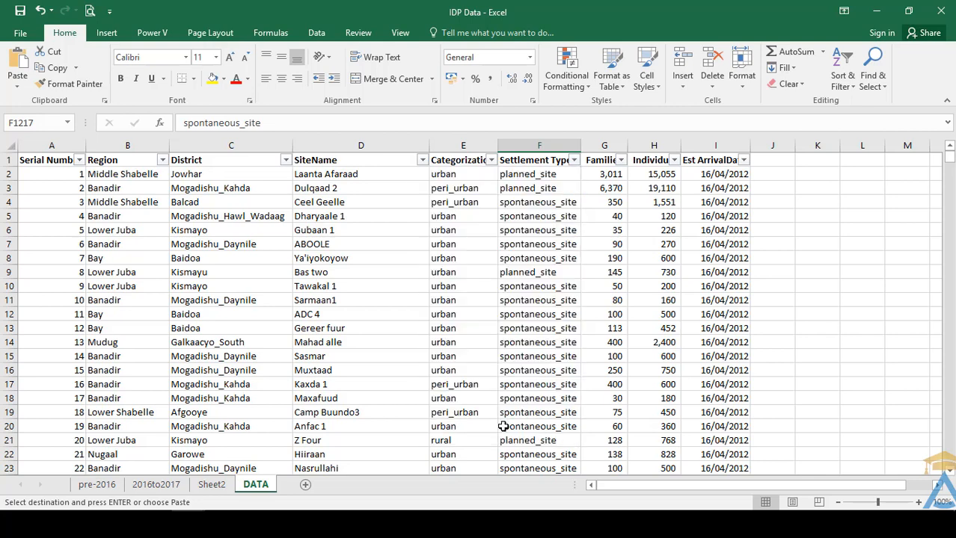
pyautogui.click(513, 283)
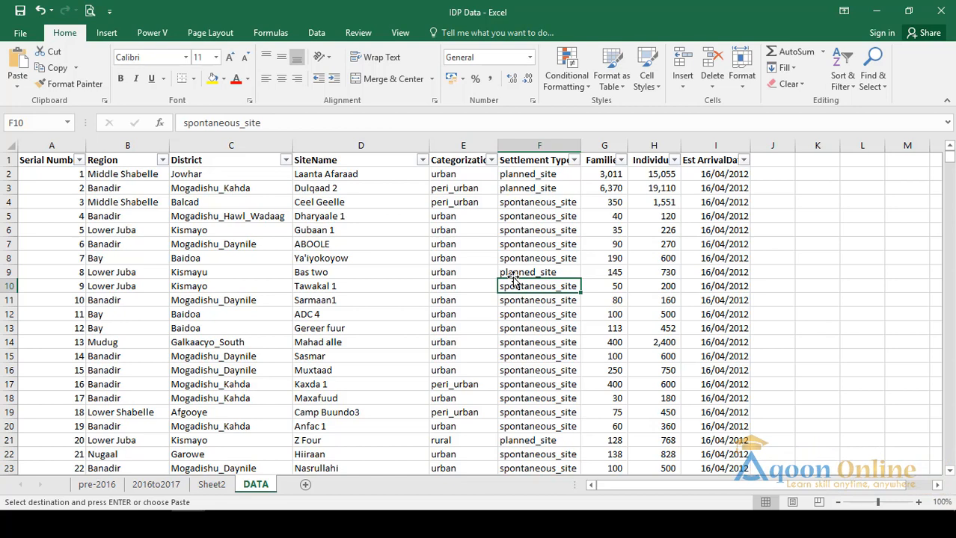
pyautogui.click(113, 145)
pyautogui.click(174, 148)
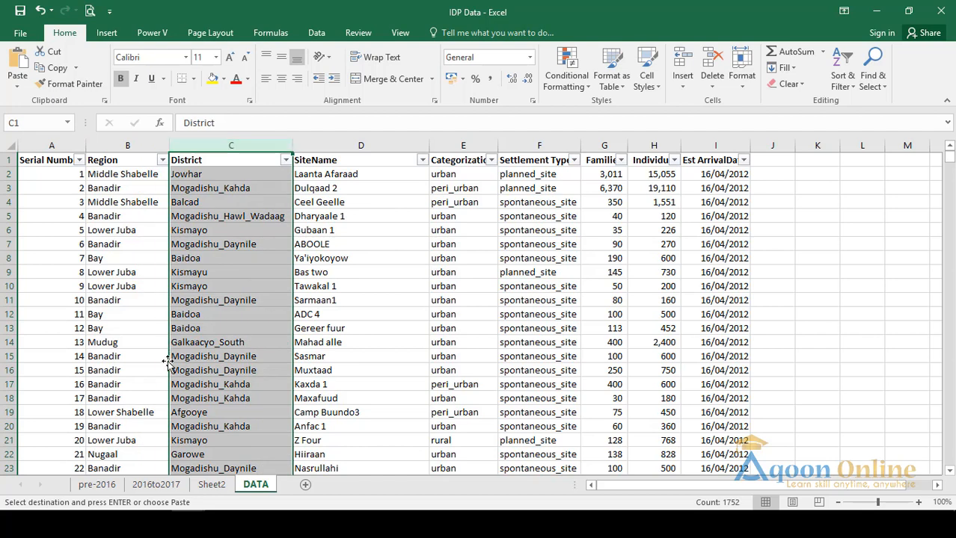
pyautogui.click(120, 232)
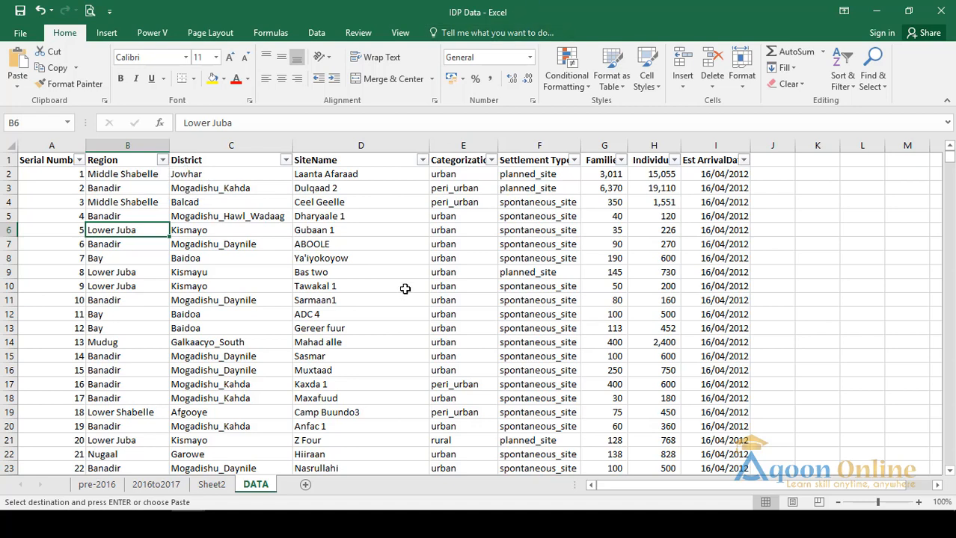
# Filter the Region column to show only the Banaadir and Banadir records.
pyautogui.click(162, 160)
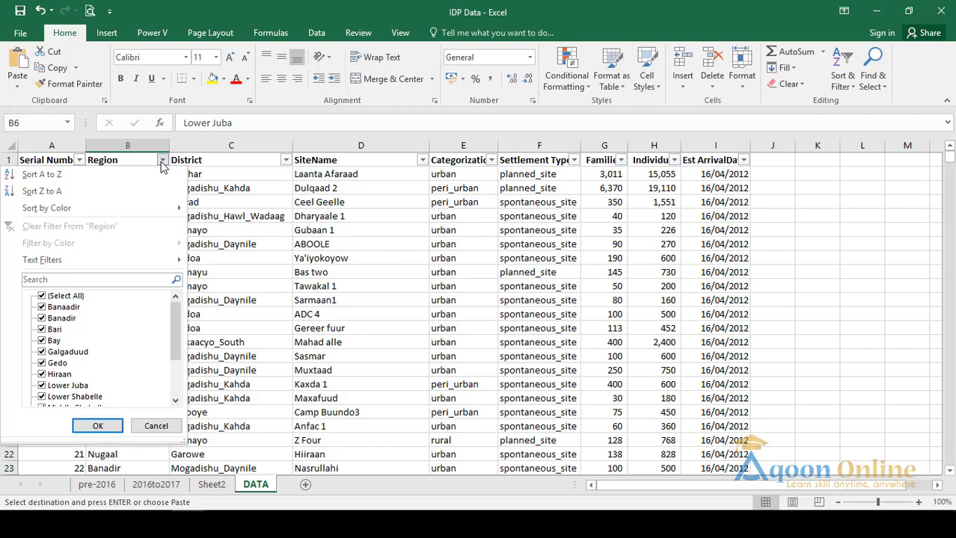
pyautogui.moveTo(165, 260)
pyautogui.click(42, 296)
pyautogui.click(42, 308)
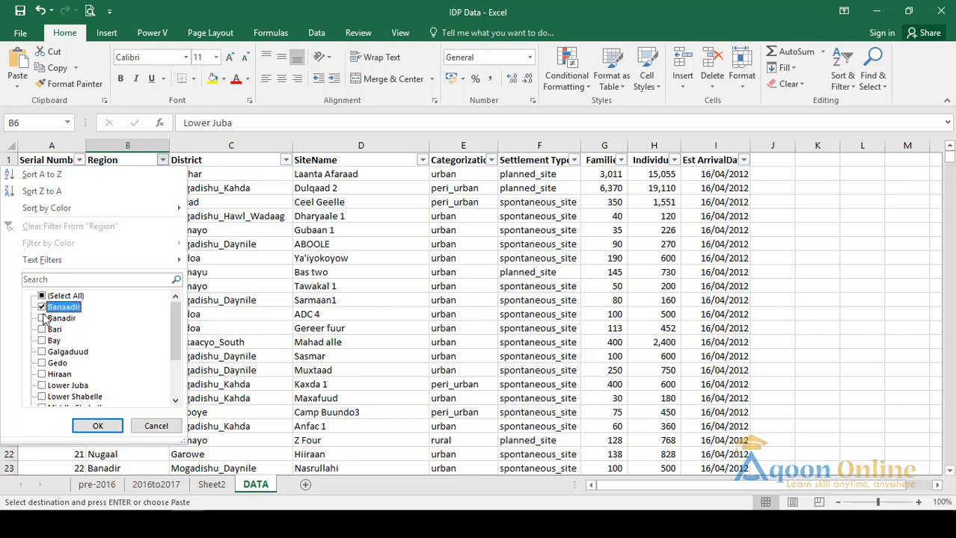
pyautogui.click(42, 319)
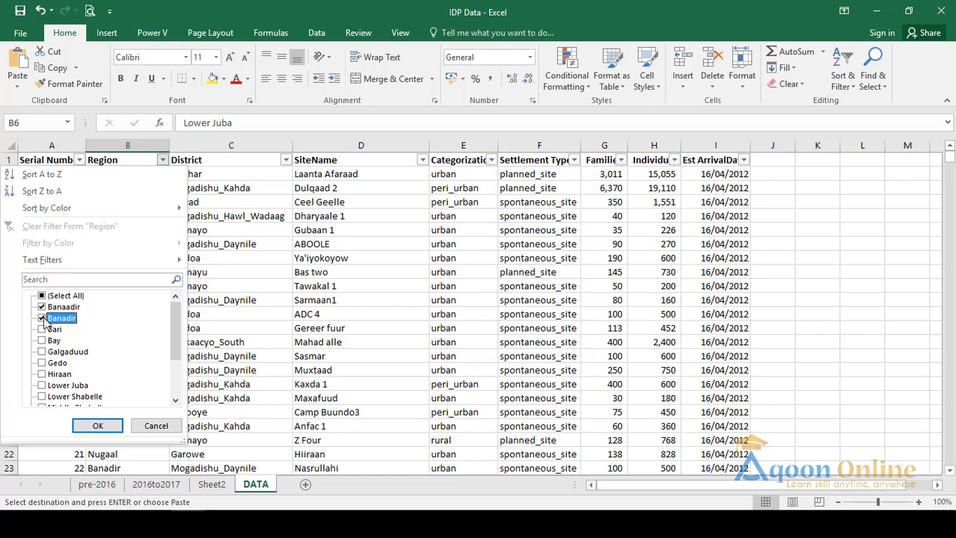
pyautogui.click(98, 431)
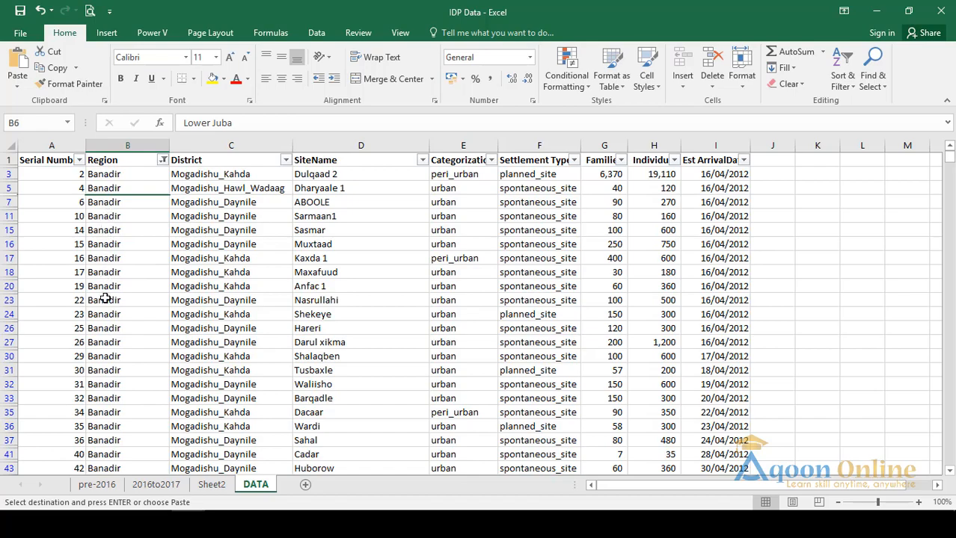
# Find a Banaadir entry in the filtered Region column and copy its cell.
pyautogui.scroll(-7, 113, 322)
pyautogui.scroll(-10, 118, 287)
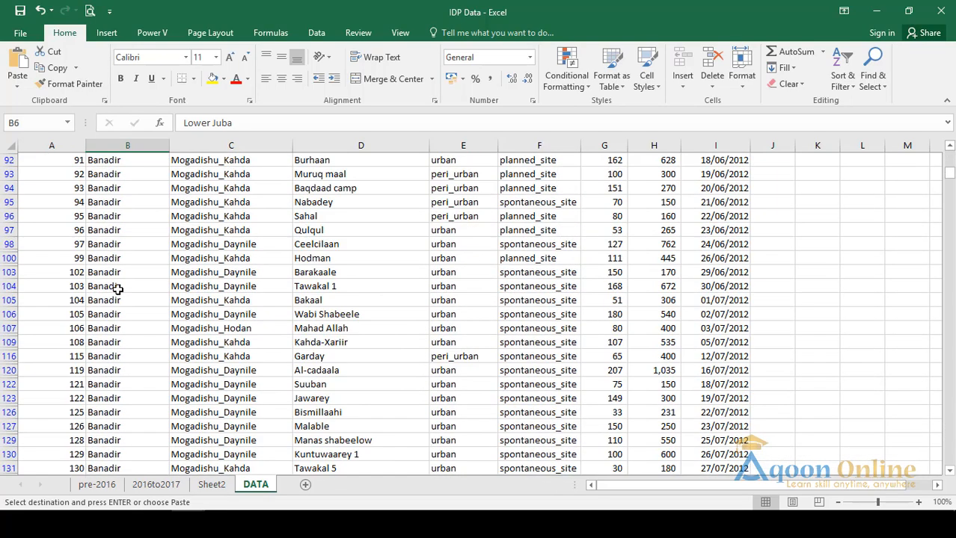
pyautogui.scroll(-8, 118, 287)
pyautogui.scroll(-2, 118, 287)
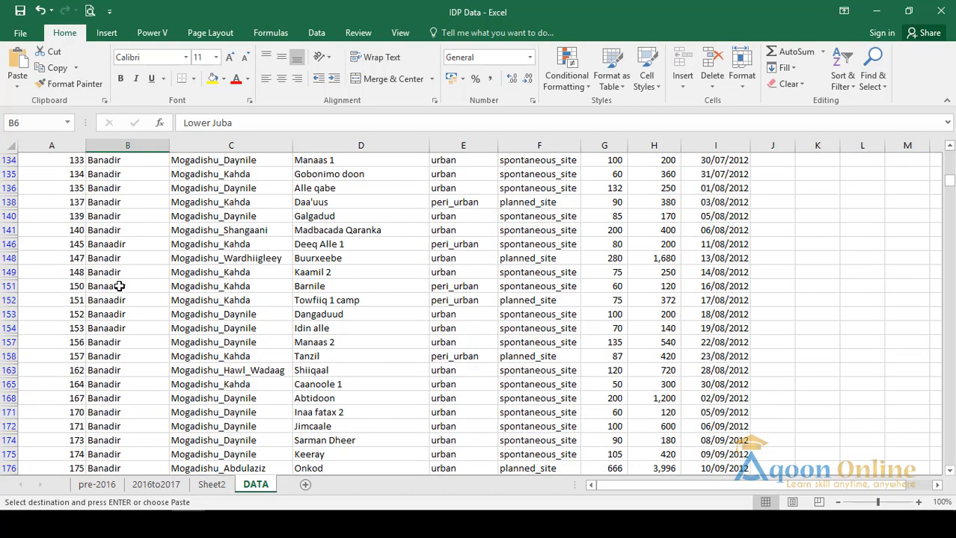
pyautogui.click(122, 245)
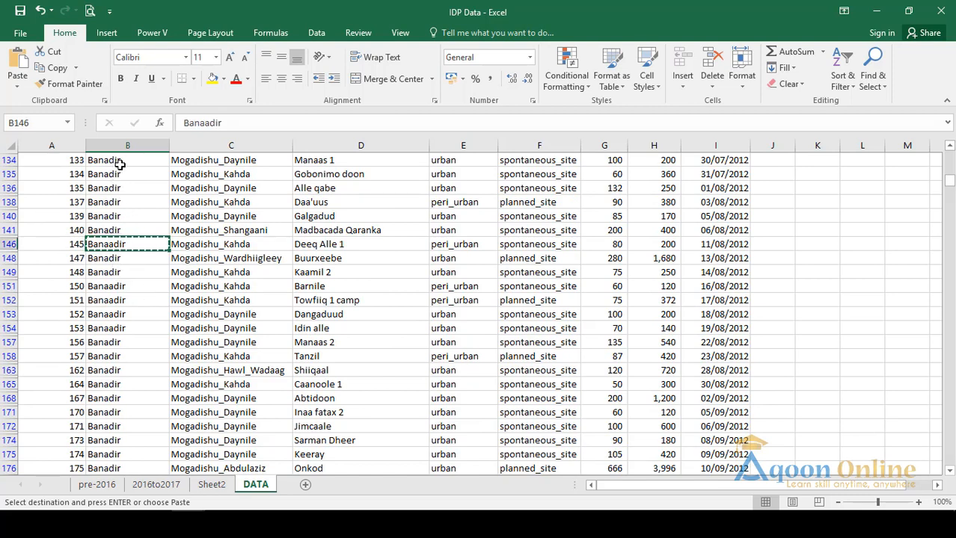
# Set up a Replace on the Region column with Banaadir as the search text and Banadir as the replacement.
pyautogui.moveTo(949, 181); pyautogui.dragTo(949, 156)
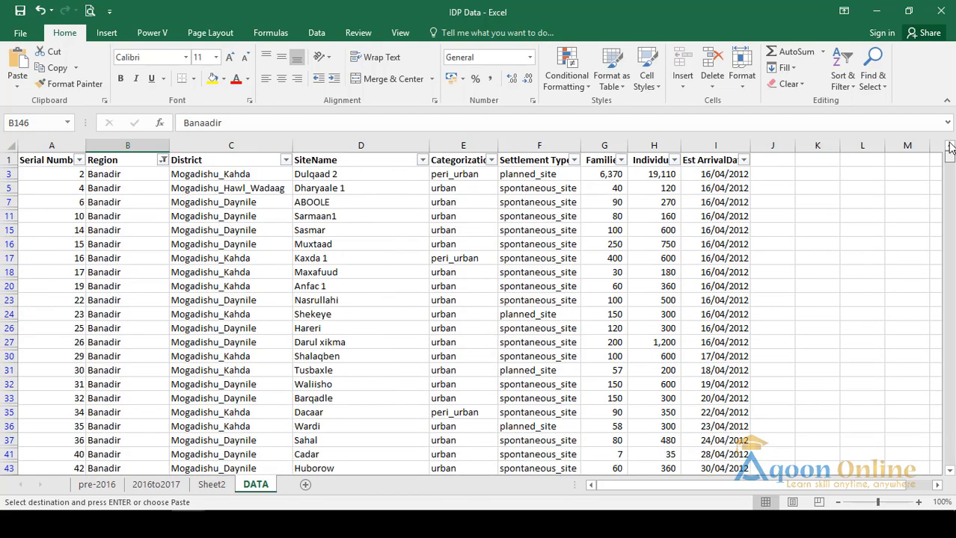
pyautogui.click(120, 143)
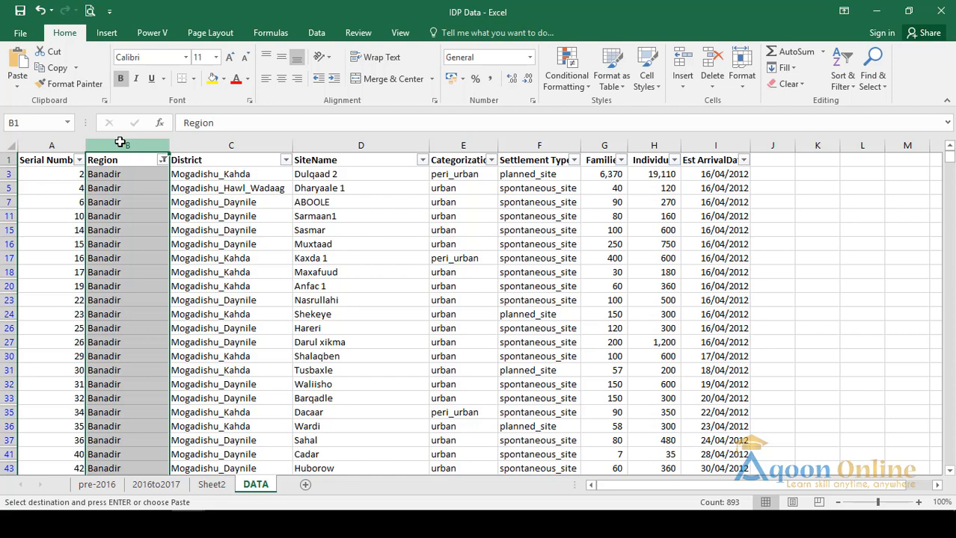
pyautogui.hotkey('ctrl', 'h')
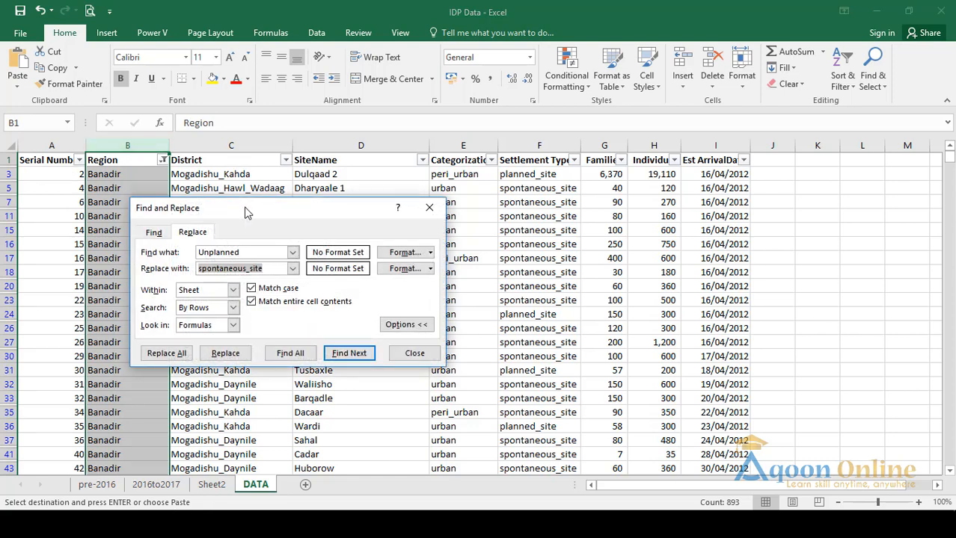
pyautogui.moveTo(247, 213); pyautogui.dragTo(567, 236)
pyautogui.moveTo(572, 276); pyautogui.dragTo(455, 254)
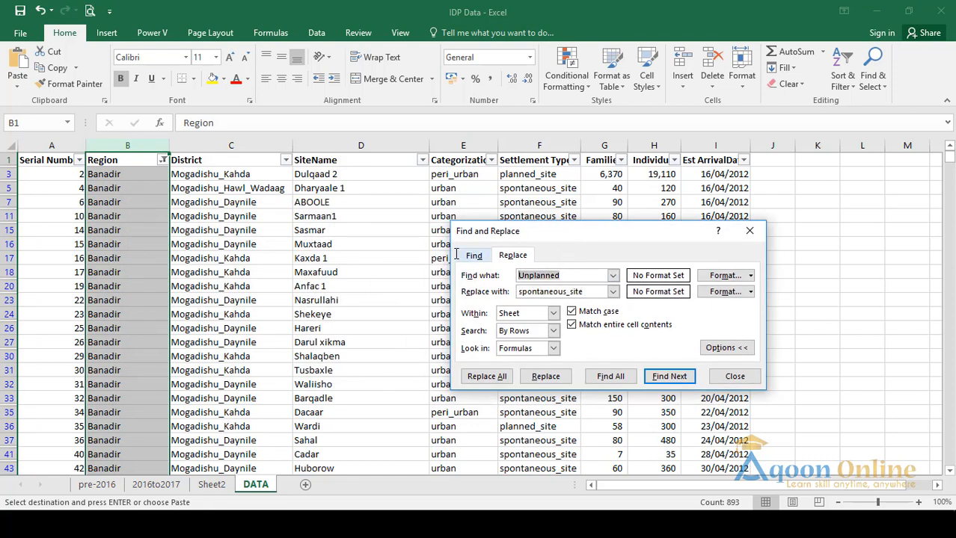
pyautogui.write('Banaadir')
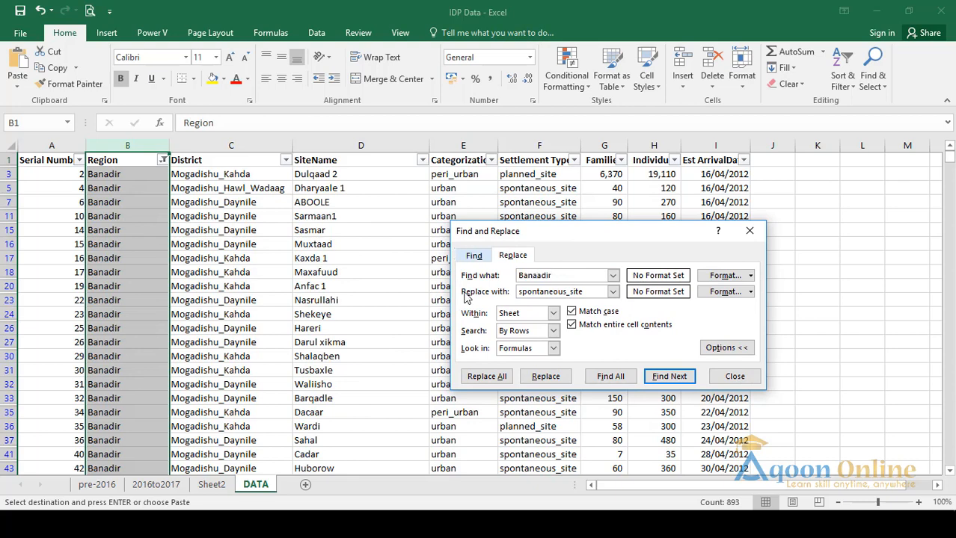
pyautogui.press('Tab')
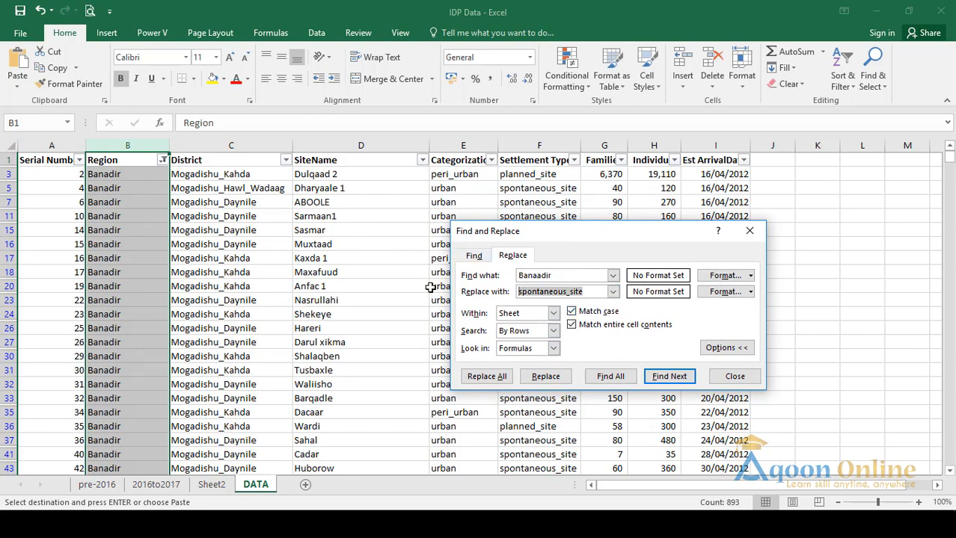
pyautogui.write('B')
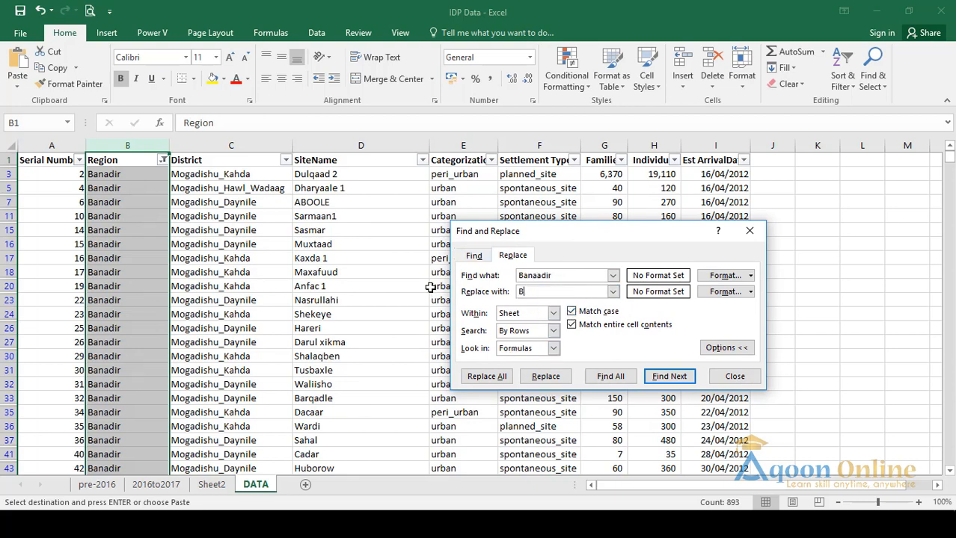
pyautogui.write('anadir')
# Replace all Banaadir occurrences with Banadir and clear the filter from the Region column.
pyautogui.click(496, 381)
pyautogui.click(486, 302)
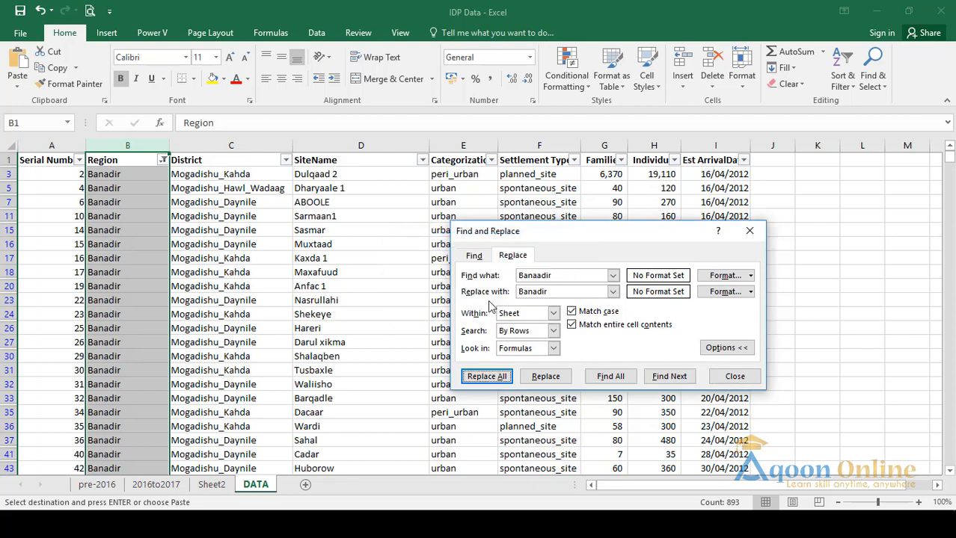
pyautogui.click(749, 230)
pyautogui.click(133, 258)
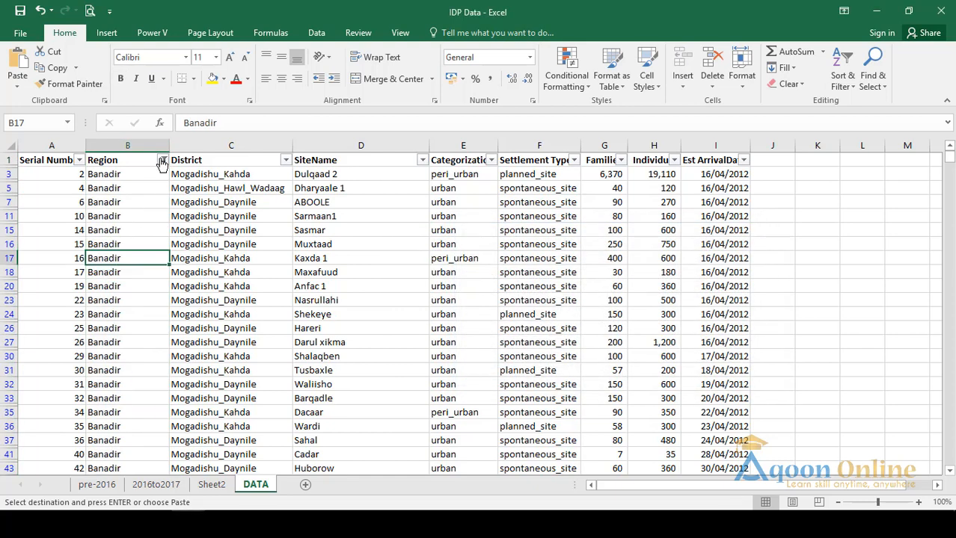
pyautogui.click(162, 161)
pyautogui.click(74, 228)
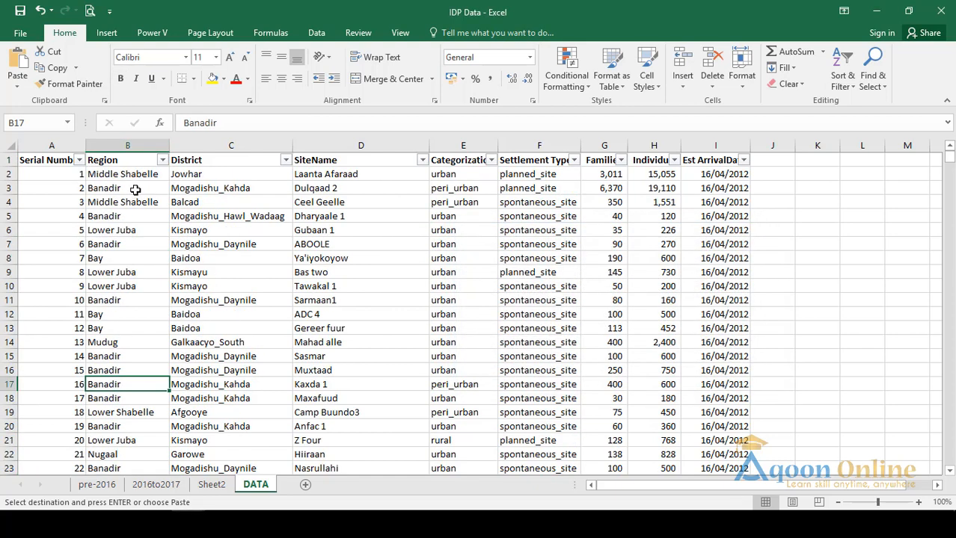
# Check the full Region filter list for any remaining inconsistent region names, without changing the filter.
pyautogui.click(161, 161)
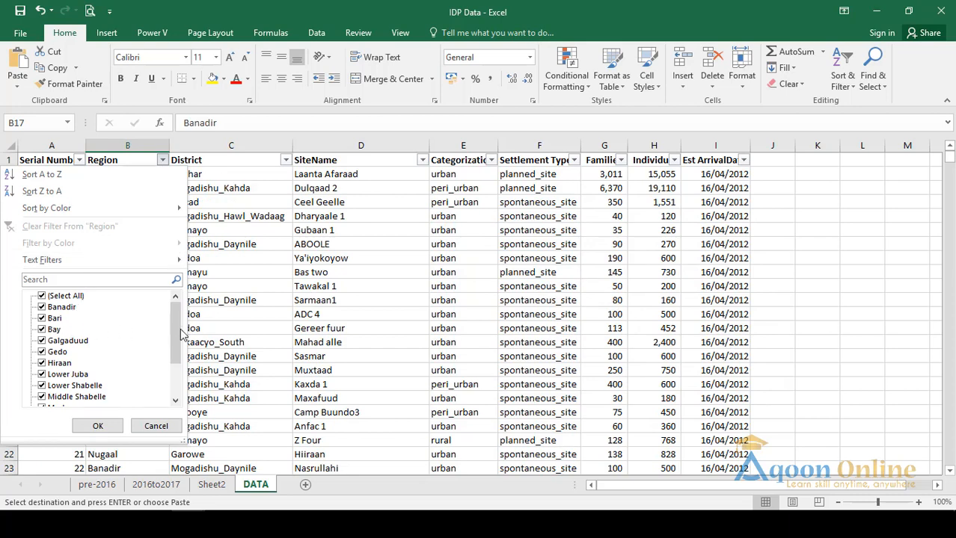
pyautogui.moveTo(180, 335); pyautogui.dragTo(178, 370)
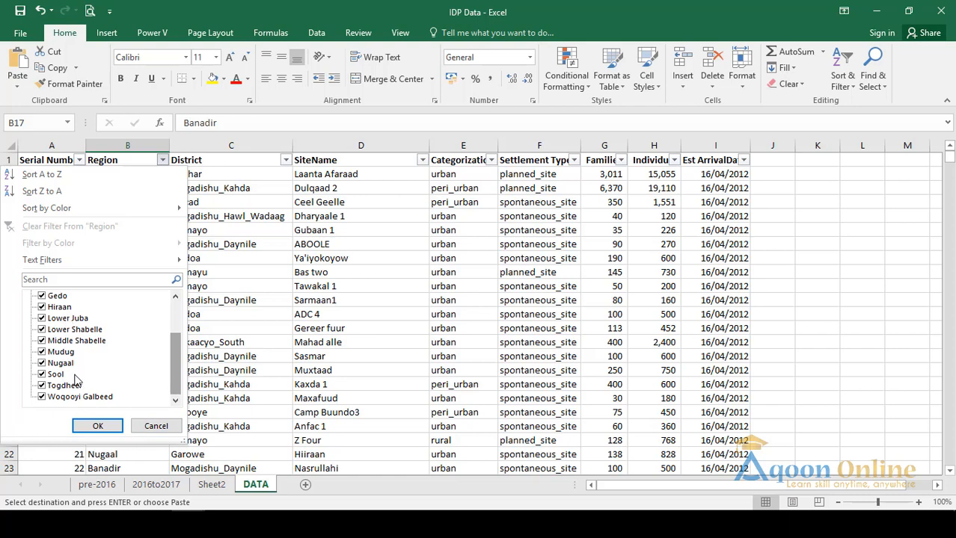
pyautogui.click(156, 427)
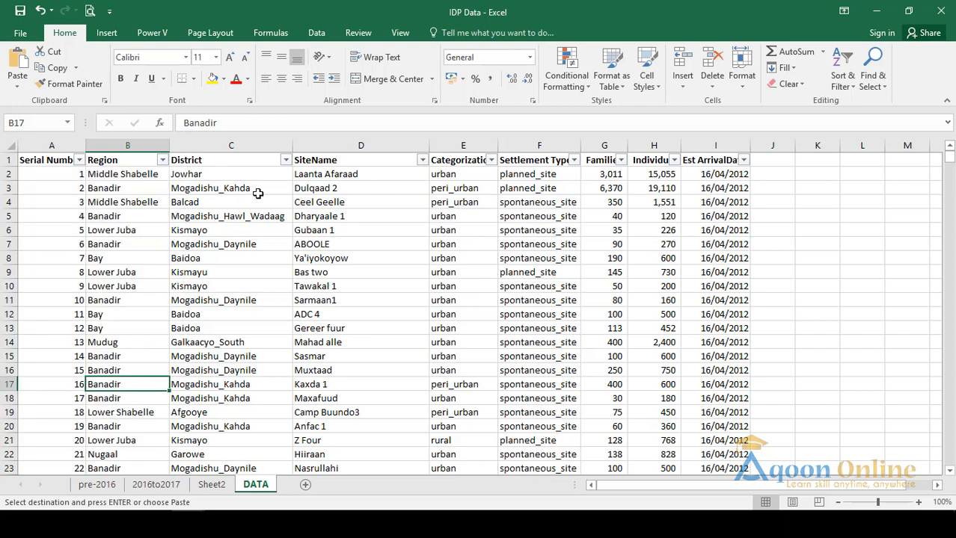
# Review the District filter list for duplicate spellings and filter the column to Afgooye and Afgooyee.
pyautogui.click(285, 160)
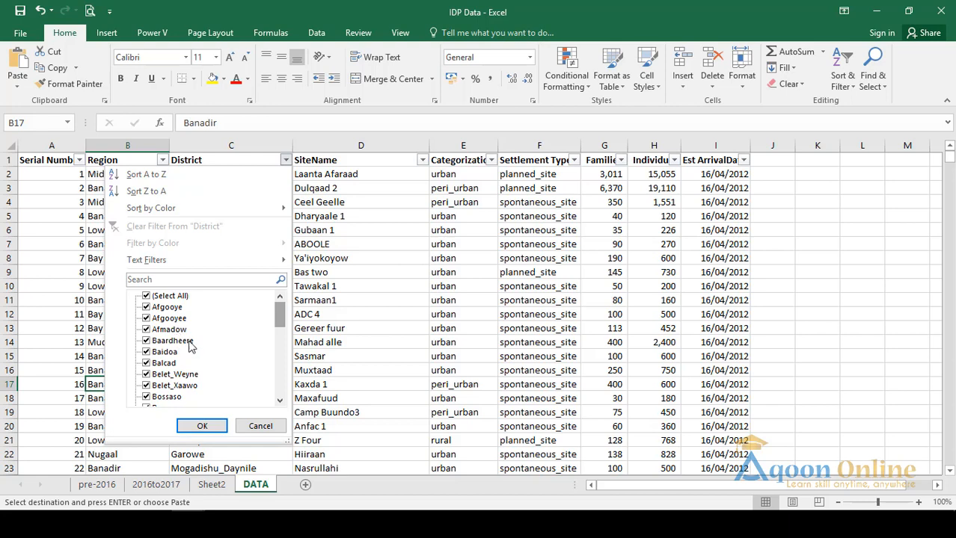
pyautogui.moveTo(279, 323); pyautogui.dragTo(279, 342)
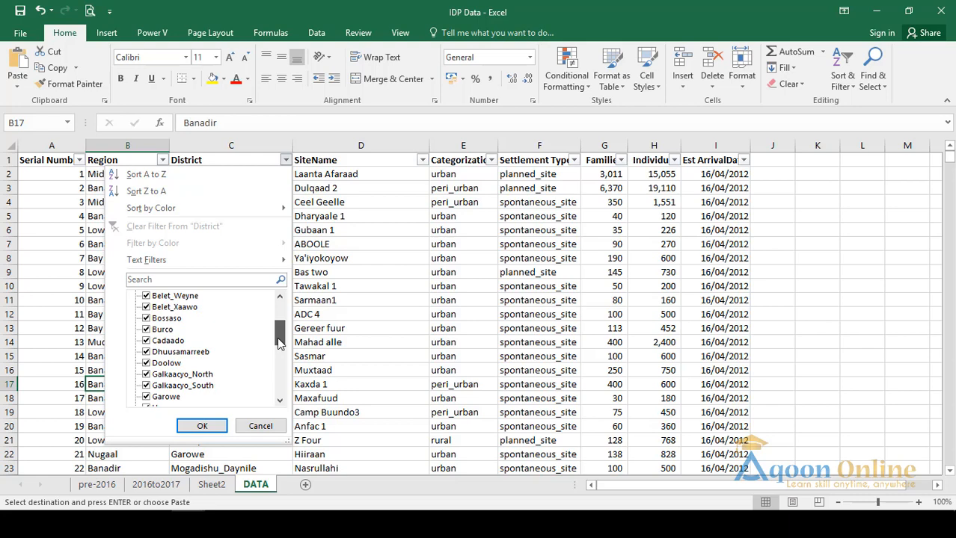
pyautogui.moveTo(279, 342); pyautogui.dragTo(279, 359)
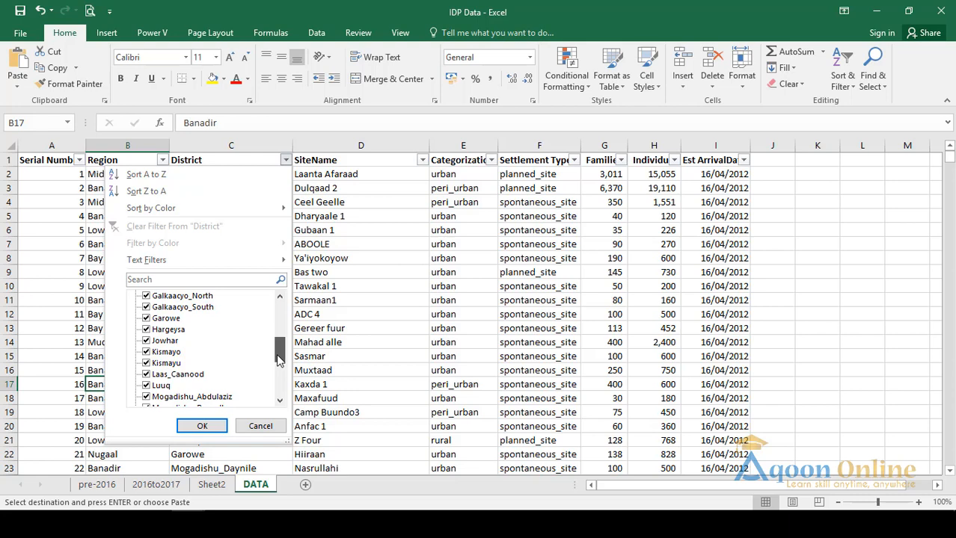
pyautogui.moveTo(276, 356); pyautogui.dragTo(273, 301)
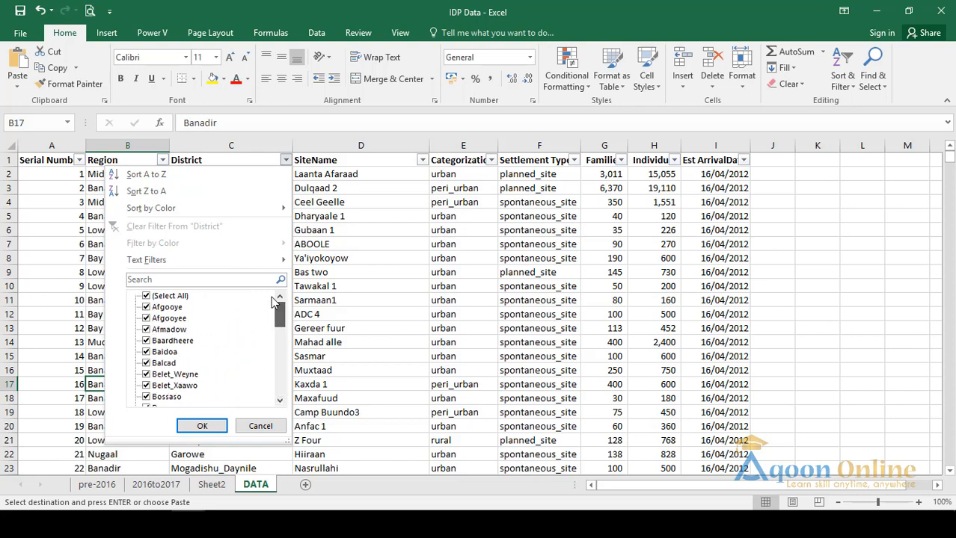
pyautogui.click(147, 297)
pyautogui.click(147, 307)
pyautogui.click(146, 319)
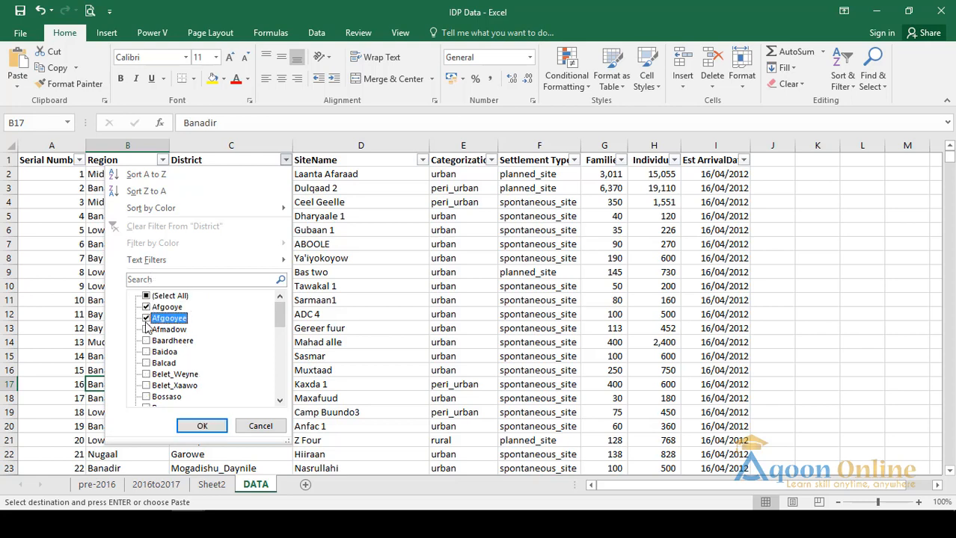
pyautogui.click(202, 426)
# Replace all occurrences of Afgooyee, copied from a District cell, with Afgoyee in the District column.
pyautogui.click(216, 193)
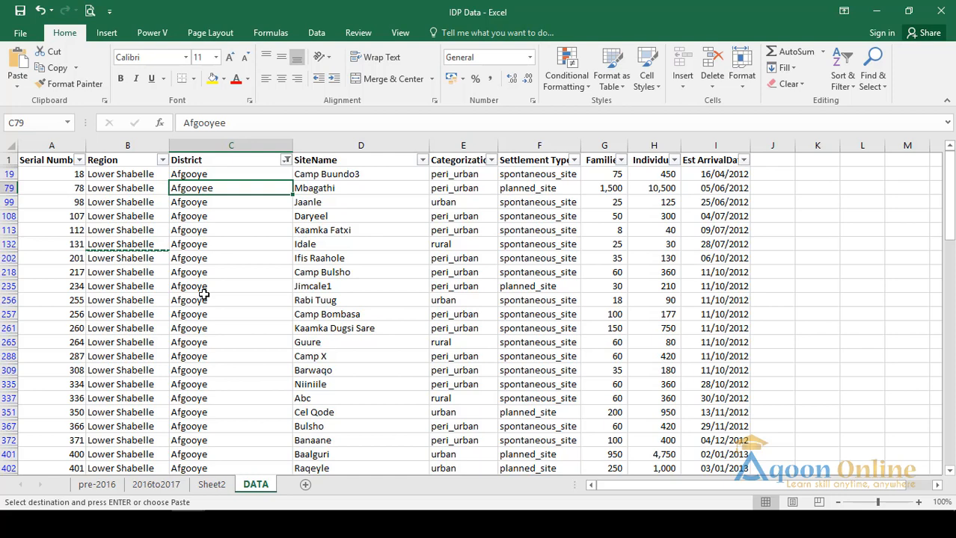
pyautogui.hotkey('ctrl', 'c')
pyautogui.click(215, 146)
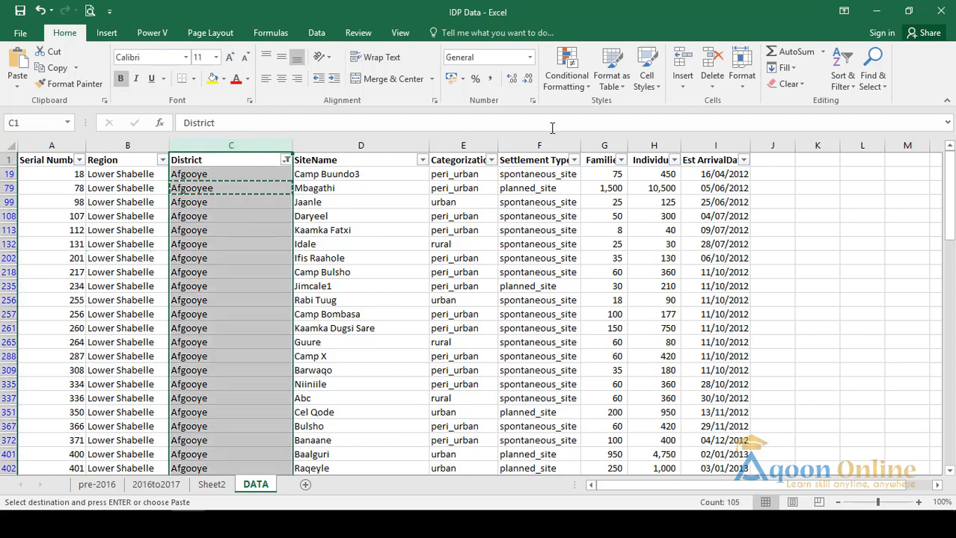
pyautogui.hotkey('ctrl', 'h')
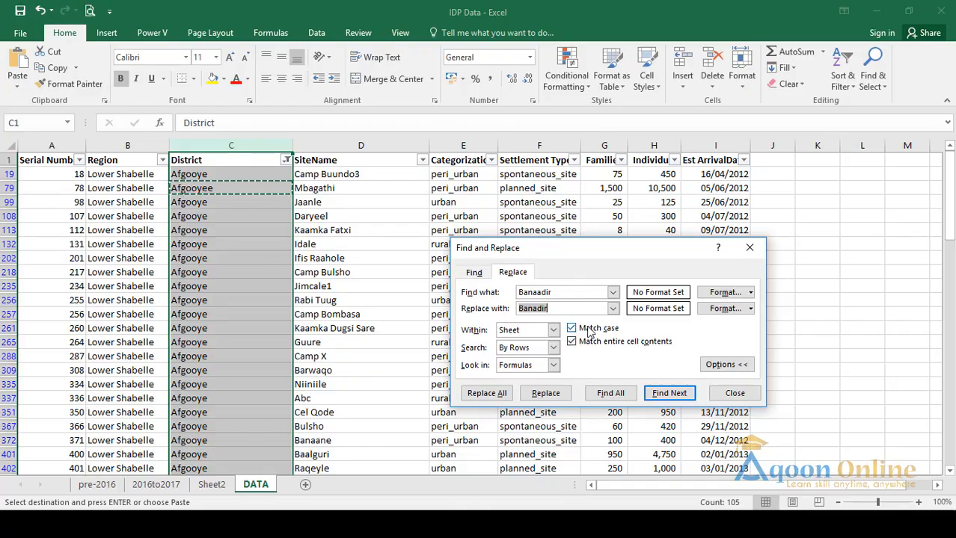
pyautogui.moveTo(574, 291); pyautogui.dragTo(394, 282)
pyautogui.hotkey('ctrl', 'v')
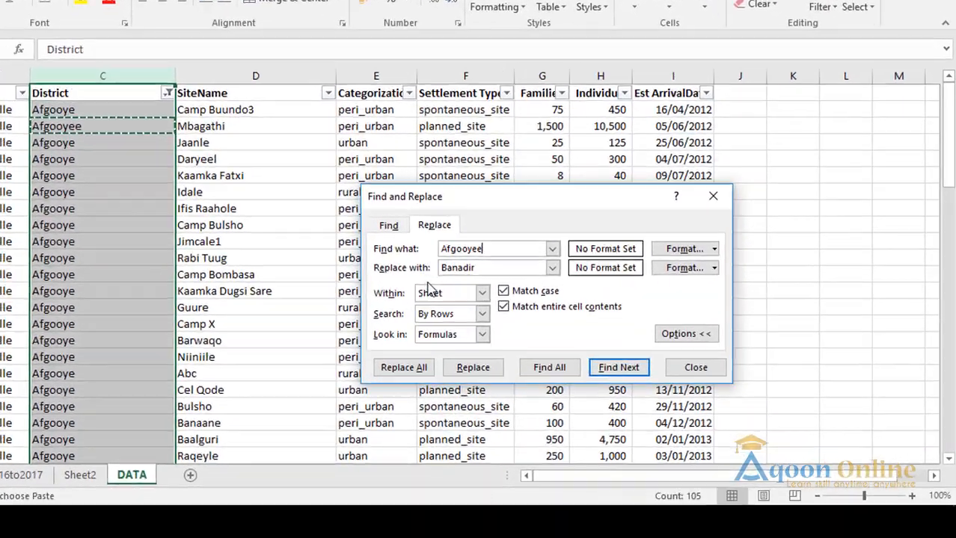
pyautogui.moveTo(491, 268); pyautogui.dragTo(385, 264)
pyautogui.hotkey('ctrl', 'v')
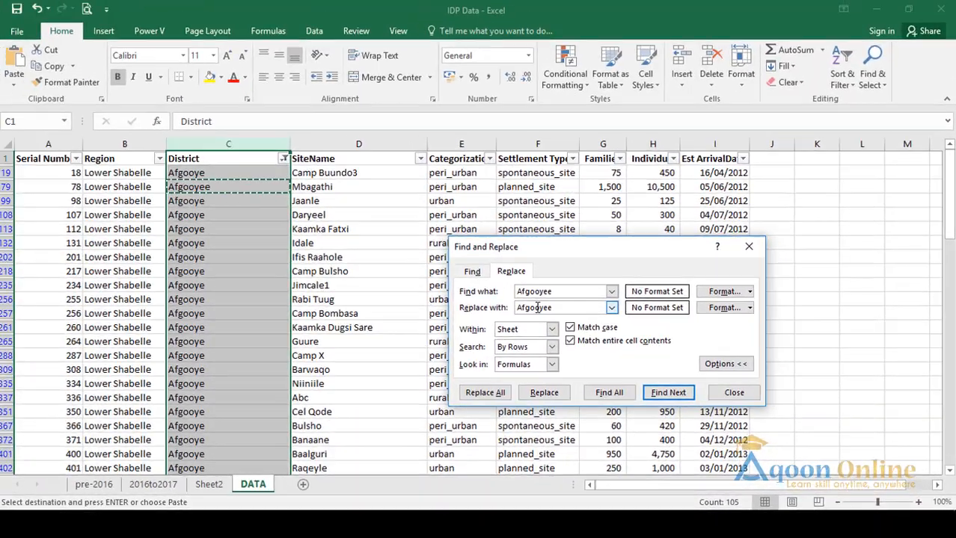
pyautogui.press('BackSpace')
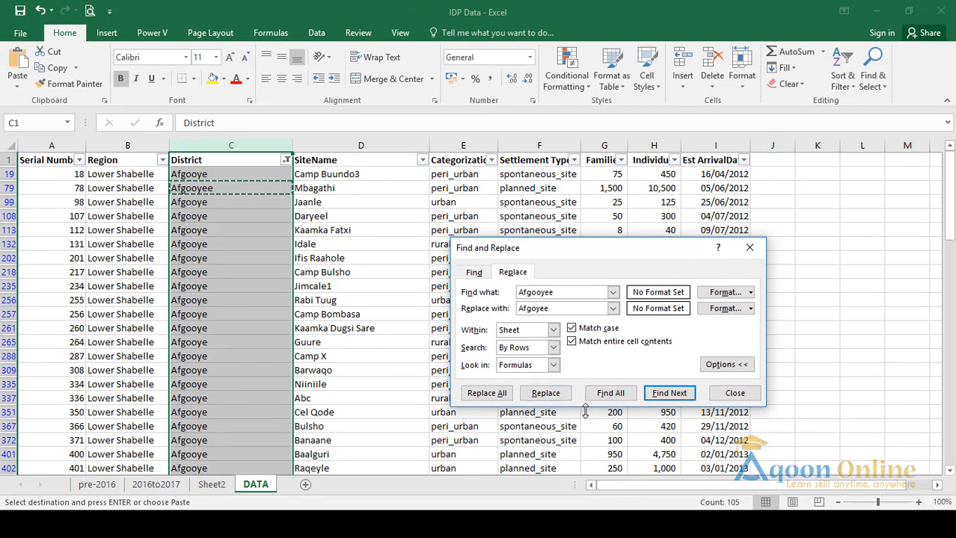
pyautogui.click(487, 394)
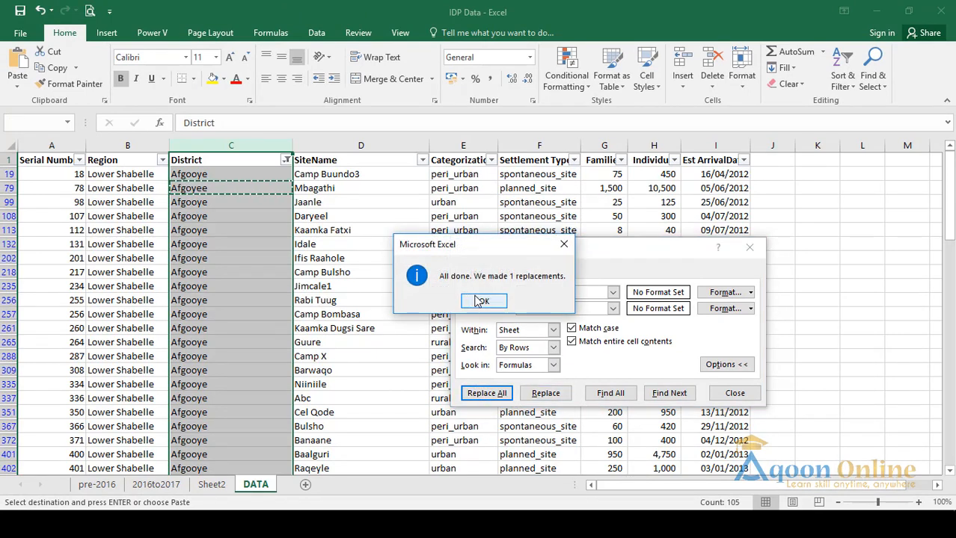
# Finish the replacement and clear the filter from the District column.
pyautogui.click(481, 301)
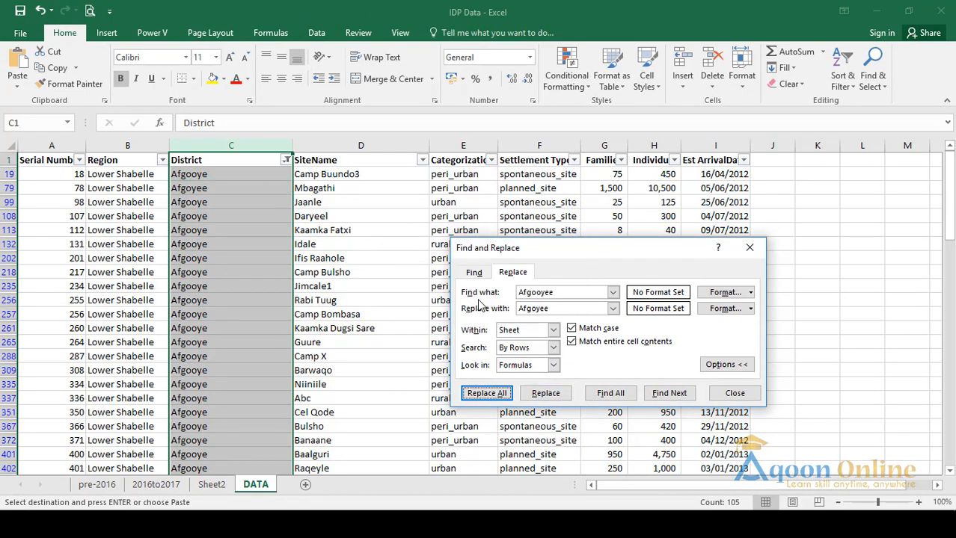
pyautogui.click(748, 248)
pyautogui.click(286, 160)
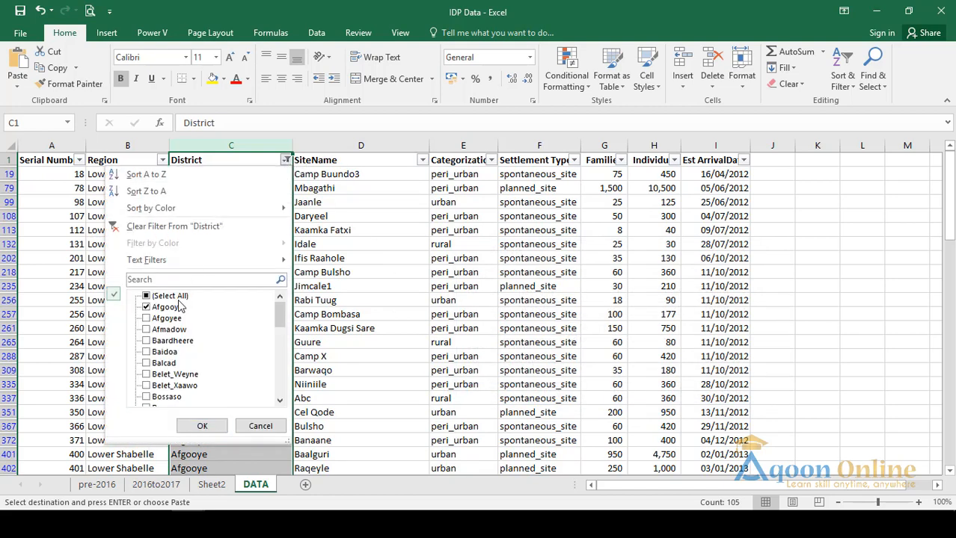
pyautogui.click(146, 297)
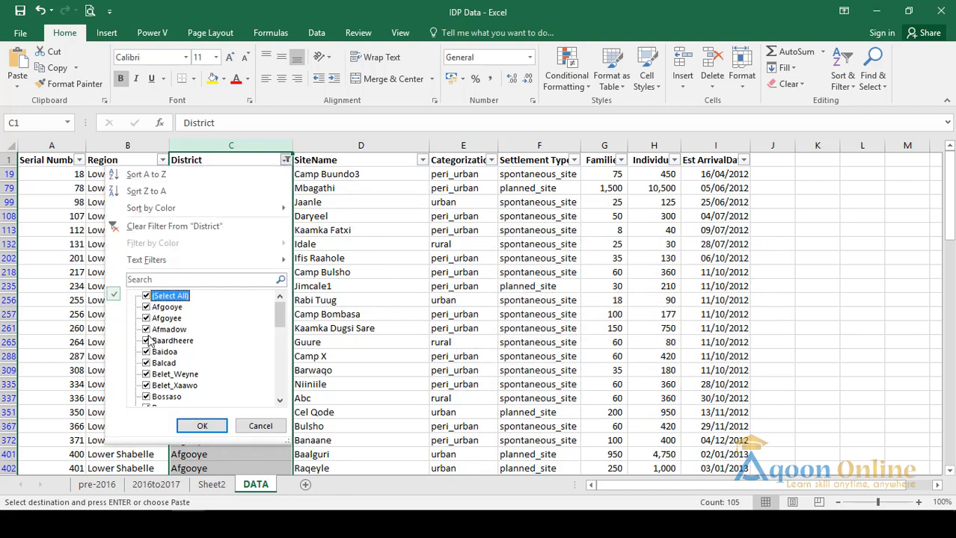
pyautogui.click(260, 426)
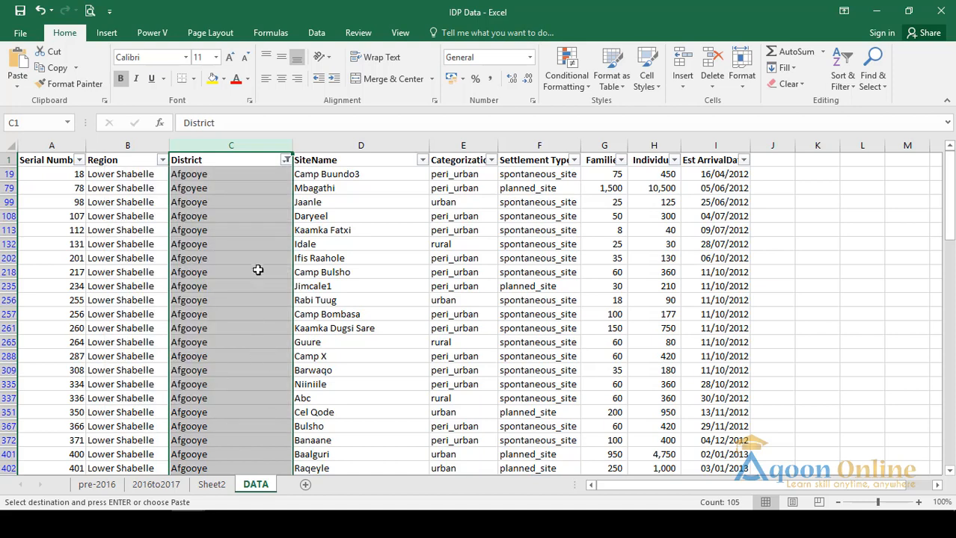
pyautogui.click(258, 272)
pyautogui.click(286, 160)
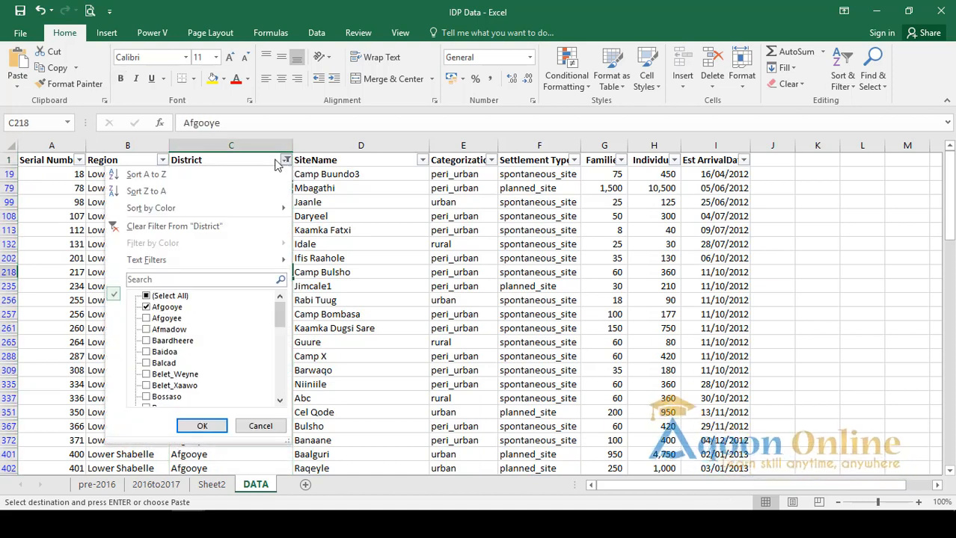
pyautogui.click(196, 227)
# Filter the District column to show only Afgoyee.
pyautogui.click(285, 160)
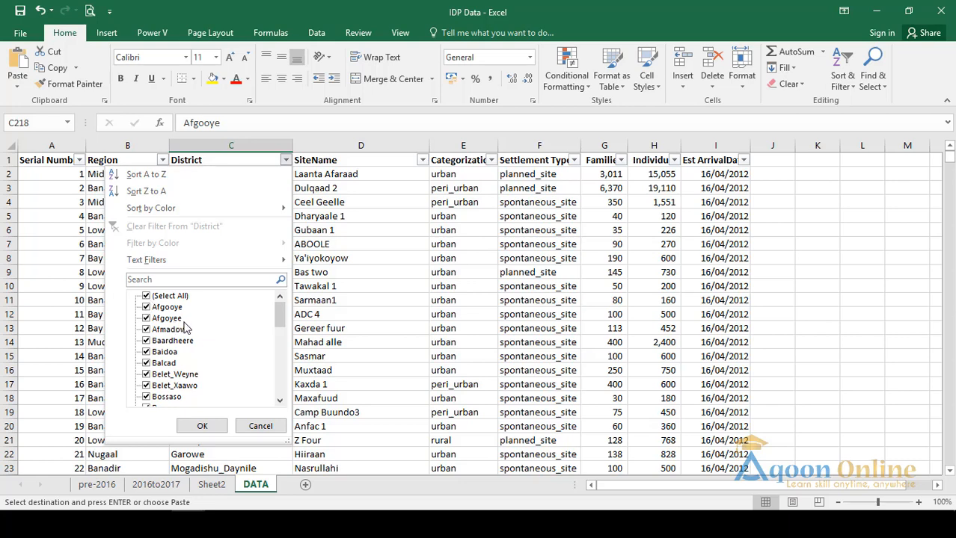
pyautogui.click(147, 297)
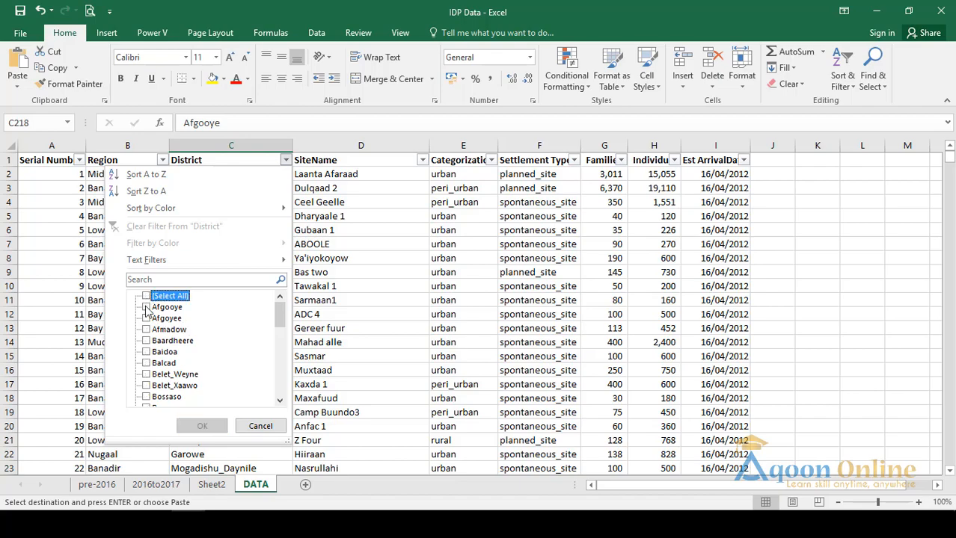
pyautogui.click(147, 319)
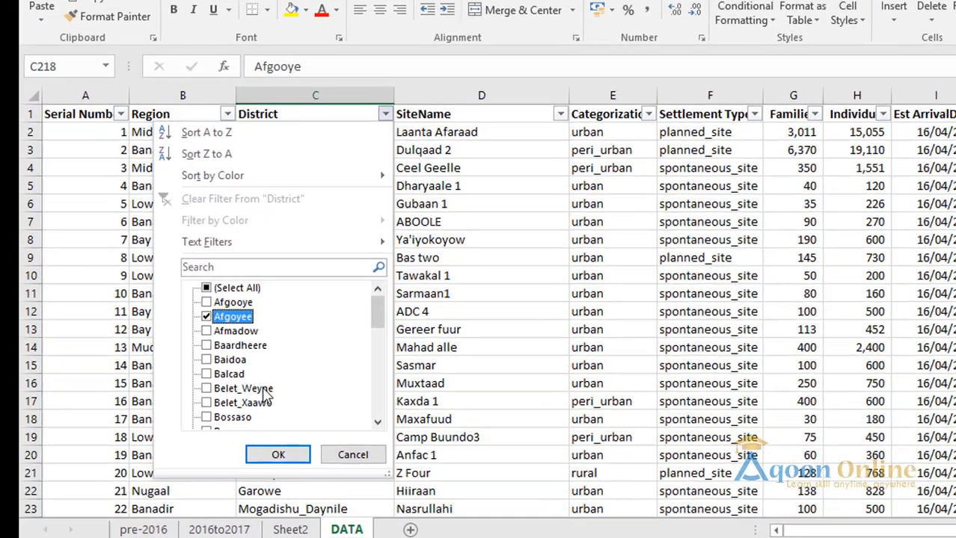
pyautogui.click(202, 425)
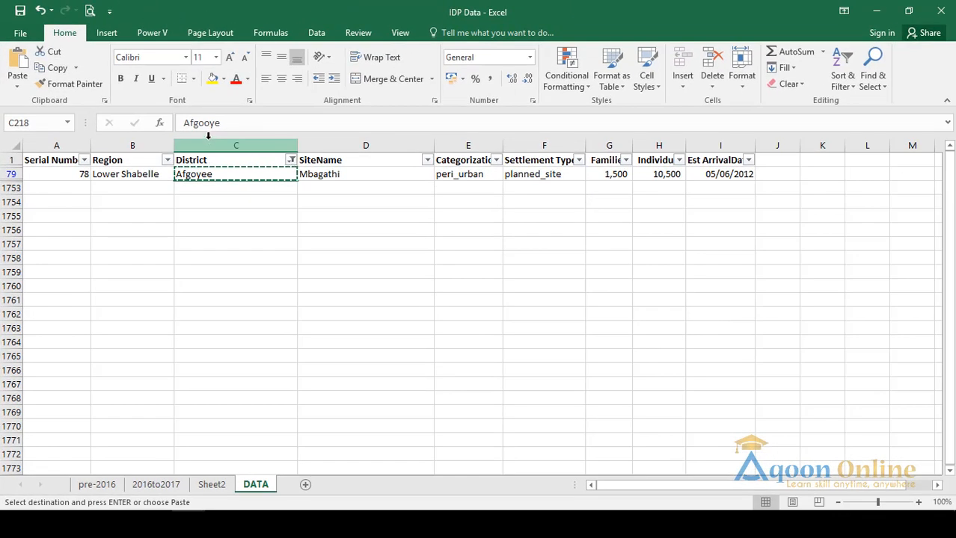
# Correct the Afgoyee District entry for the Mbagathi site to Afgoye and clear the District filter.
pyautogui.click(221, 200)
pyautogui.click(222, 178)
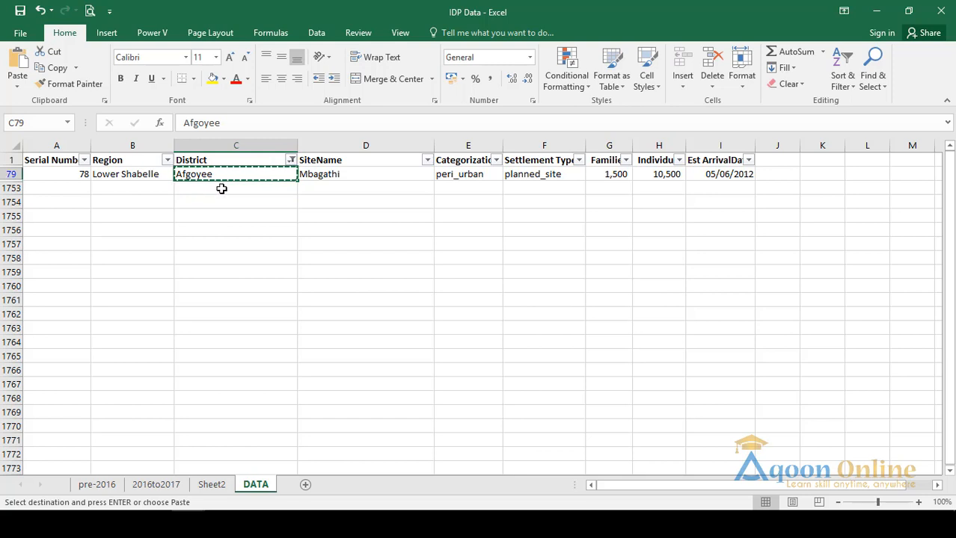
pyautogui.click(229, 126)
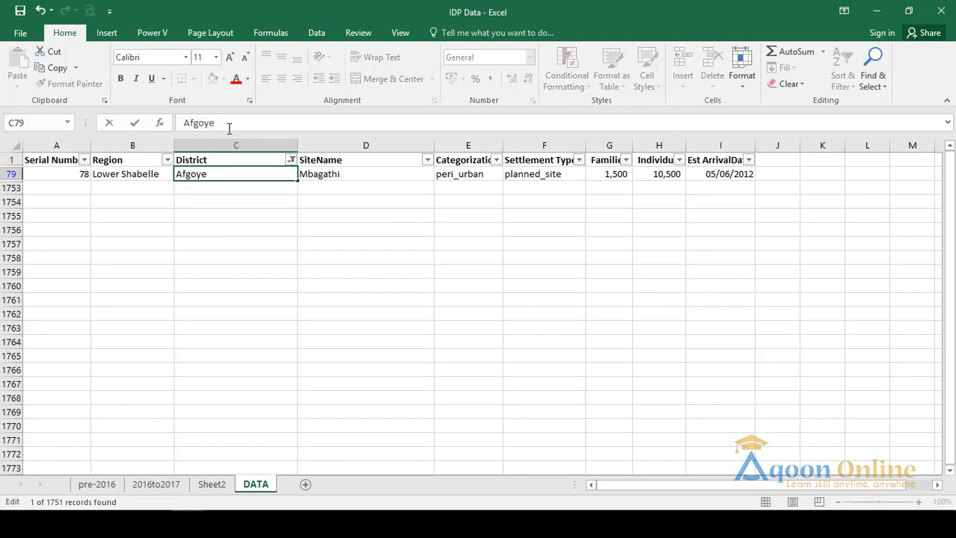
pyautogui.press('Return')
pyautogui.click(291, 160)
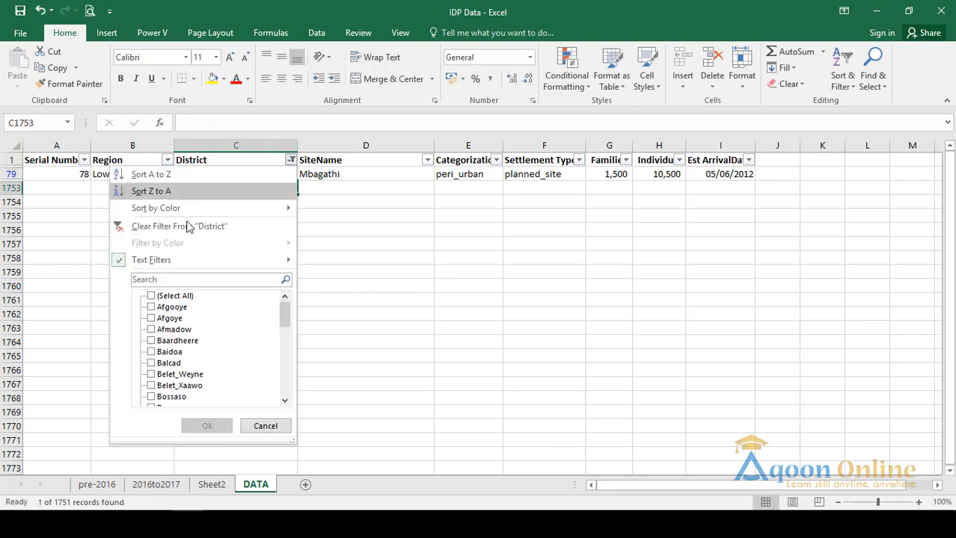
pyautogui.click(162, 227)
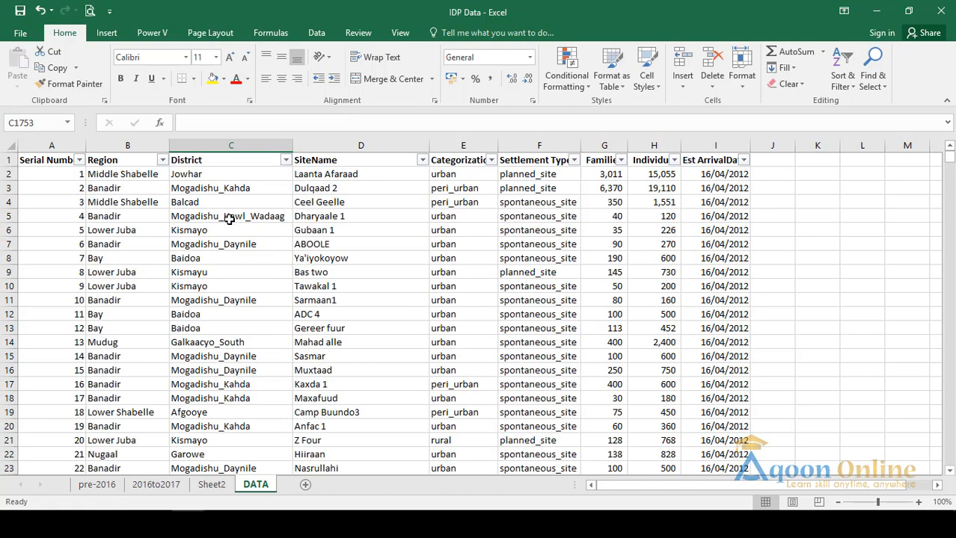
# Filter the District column to Afgooye only and copy one of the Afgooye cells.
pyautogui.click(285, 161)
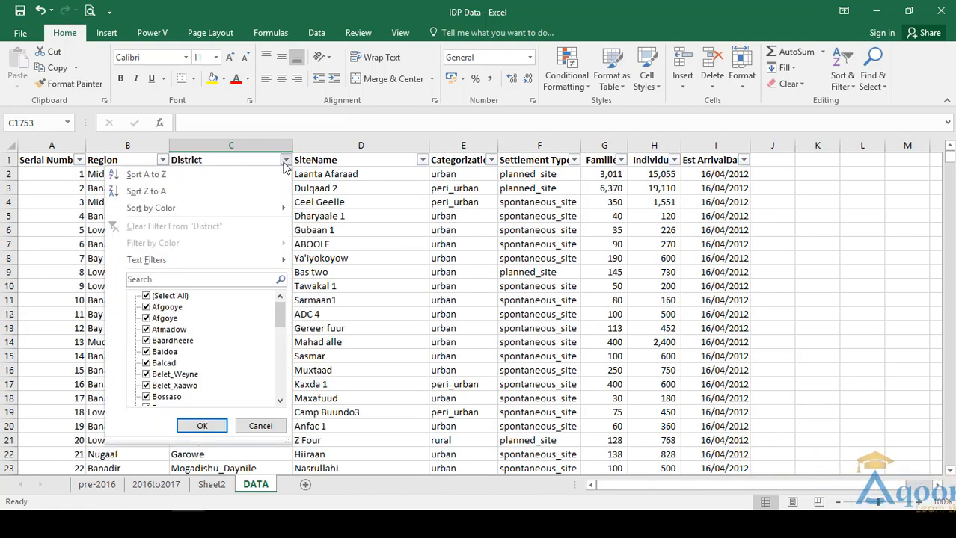
pyautogui.click(146, 296)
pyautogui.click(146, 307)
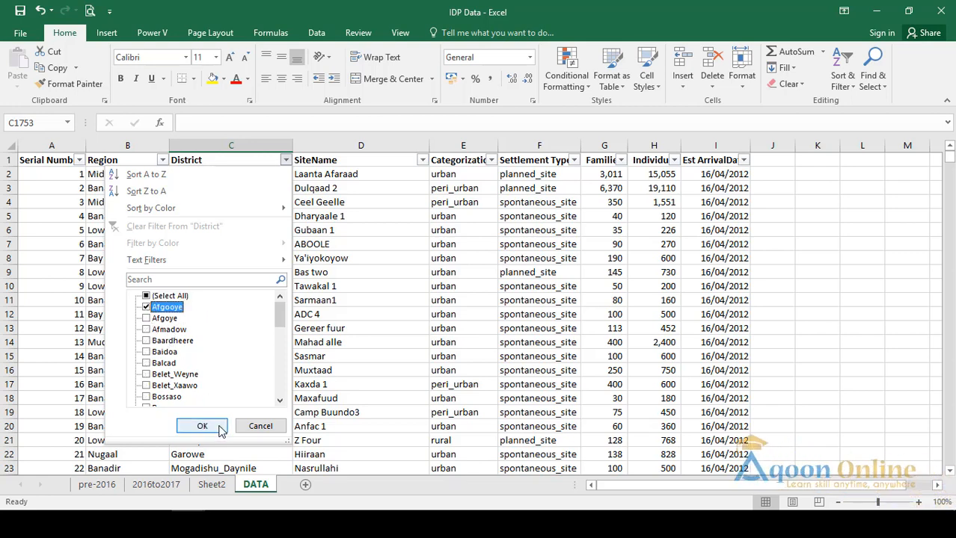
pyautogui.click(217, 428)
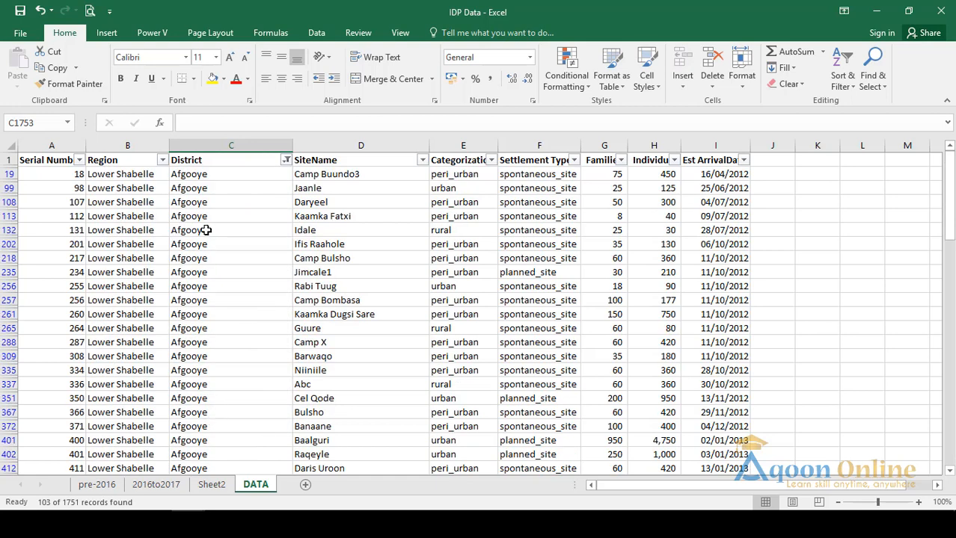
pyautogui.click(216, 176)
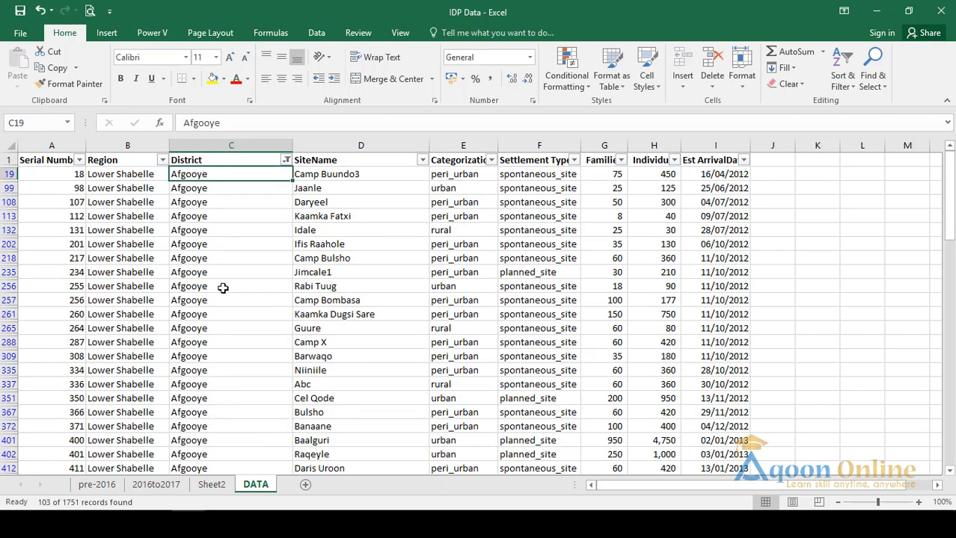
pyautogui.scroll(-2, 222, 288)
pyautogui.scroll(2, 228, 286)
pyautogui.hotkey('ctrl', 'c')
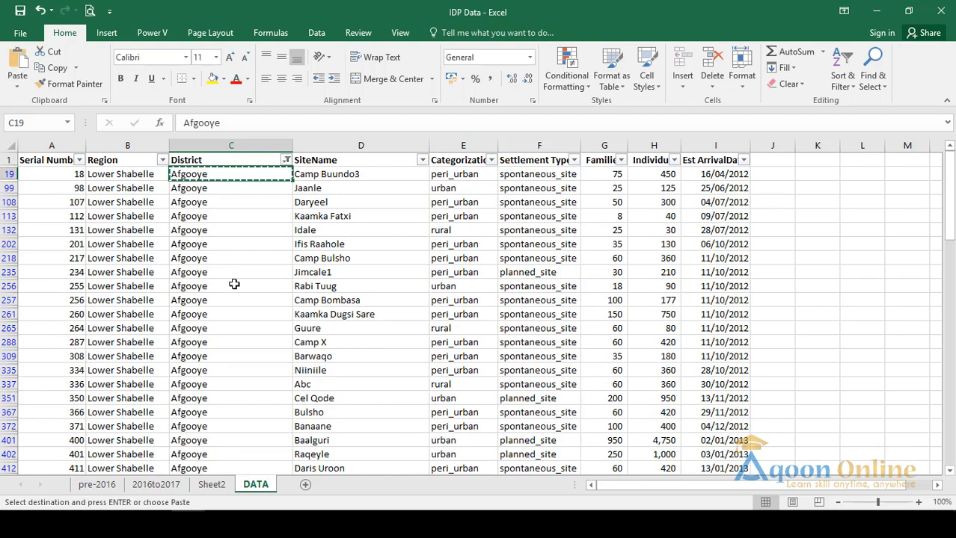
# Replace all occurrences of Afgooye in the District column with Afgoye.
pyautogui.click(232, 145)
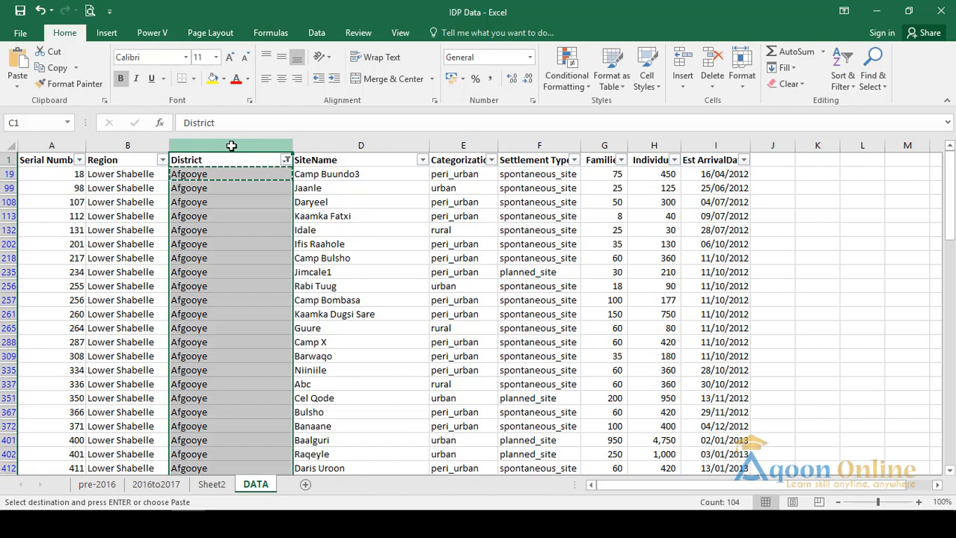
pyautogui.hotkey('ctrl', 'h')
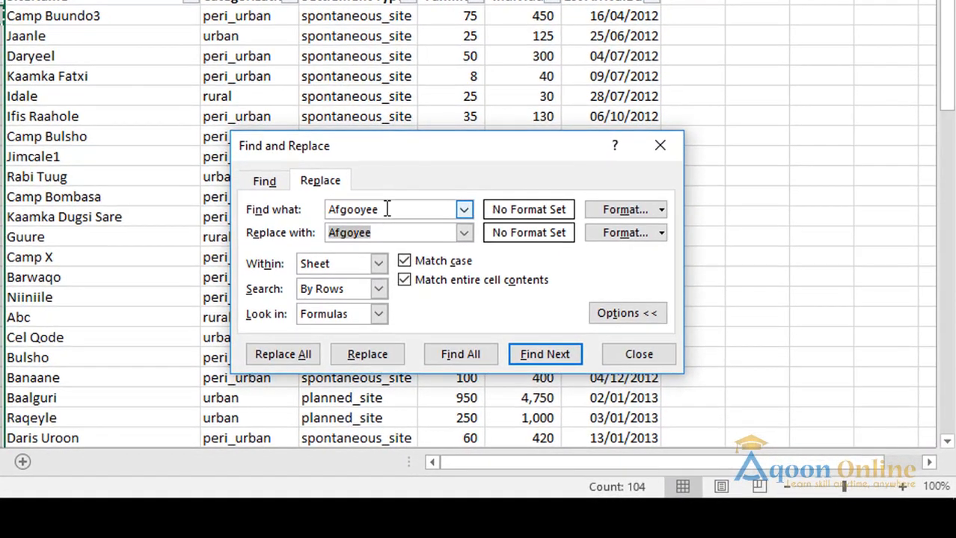
pyautogui.moveTo(559, 309); pyautogui.dragTo(463, 311)
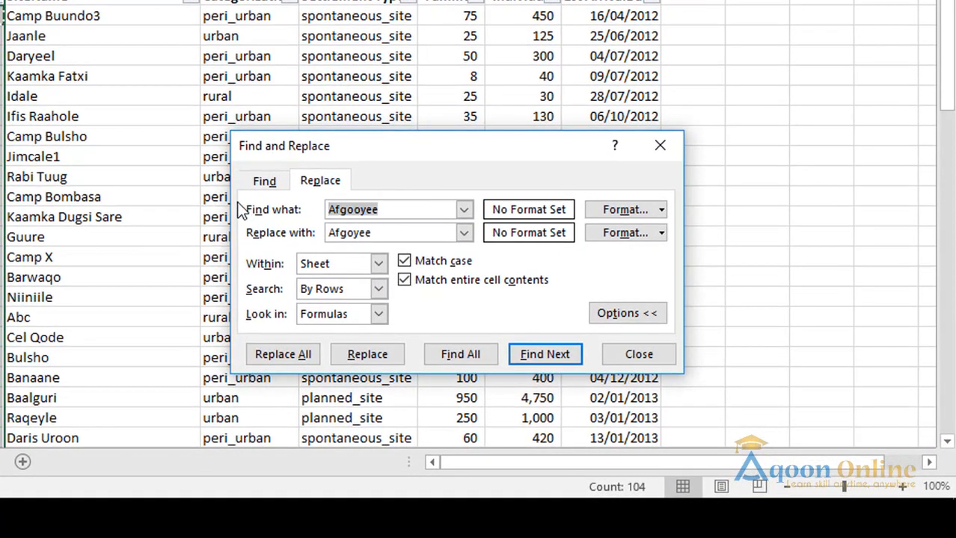
pyautogui.write('Afgooye')
pyautogui.doubleClick(347, 233)
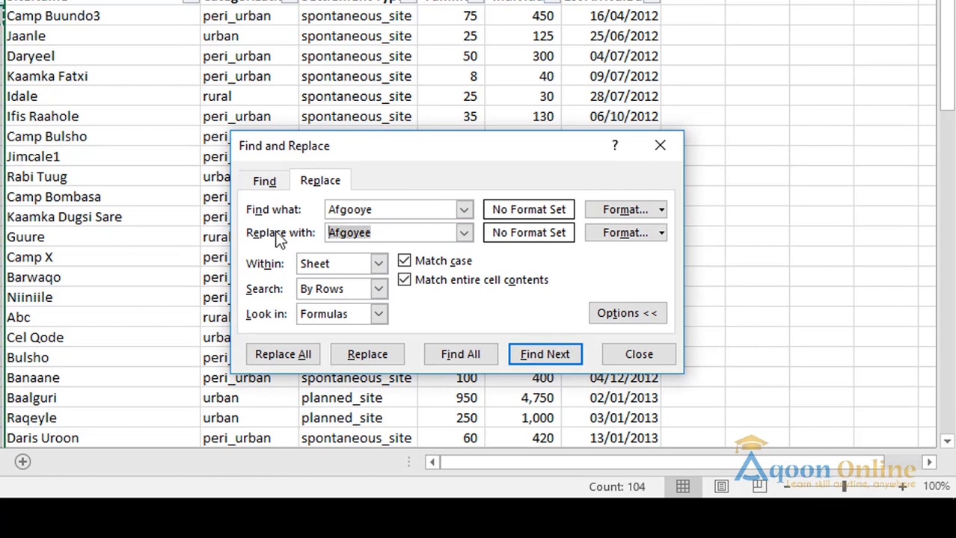
pyautogui.write('Afgooye')
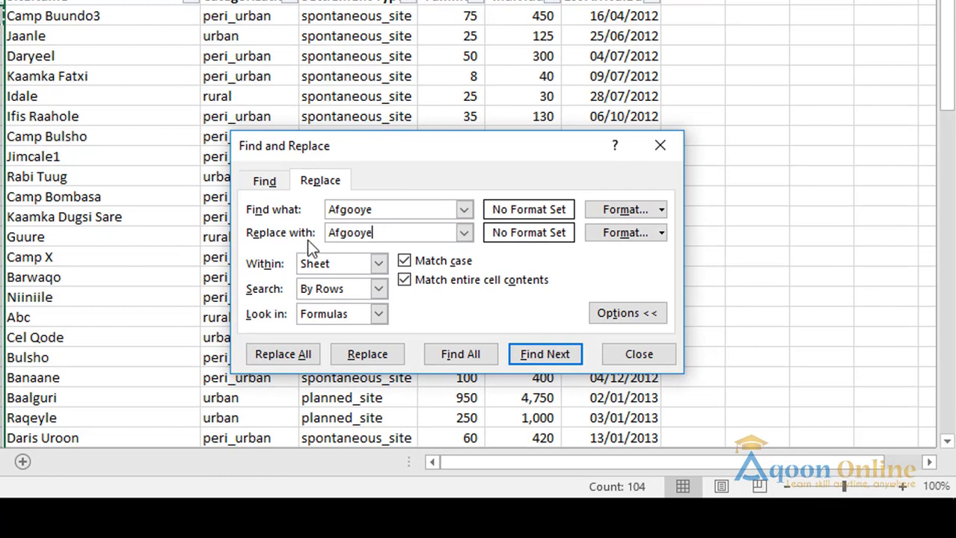
pyautogui.click(354, 233)
pyautogui.press('BackSpace')
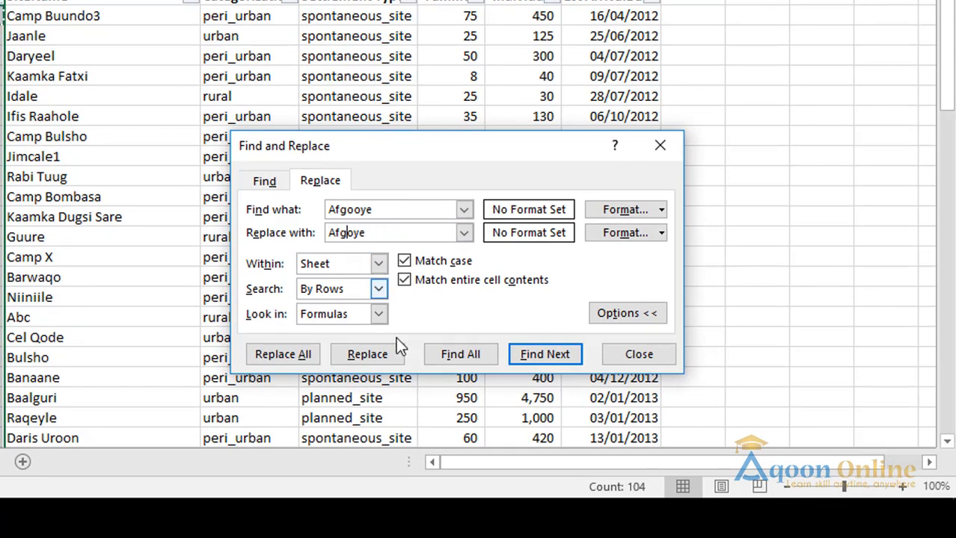
pyautogui.click(265, 353)
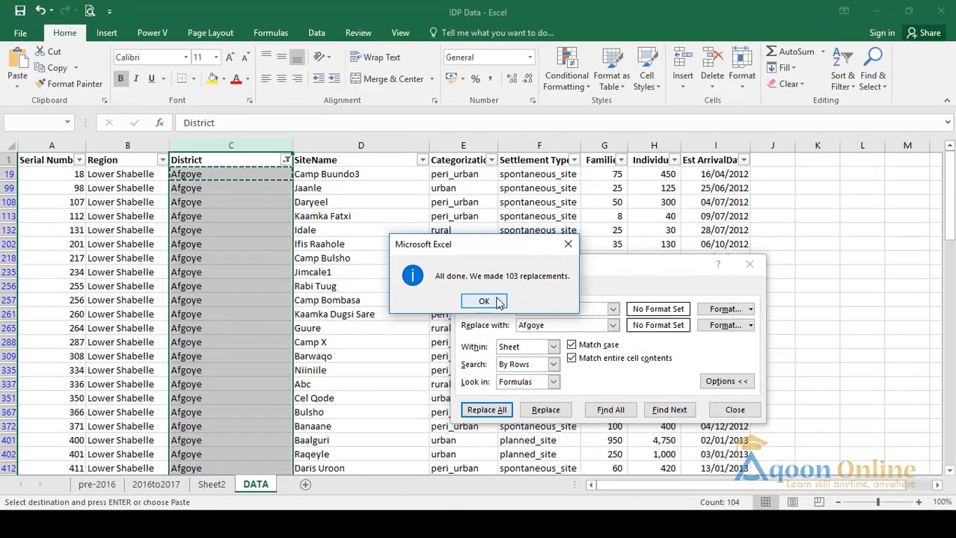
pyautogui.click(288, 198)
pyautogui.click(748, 264)
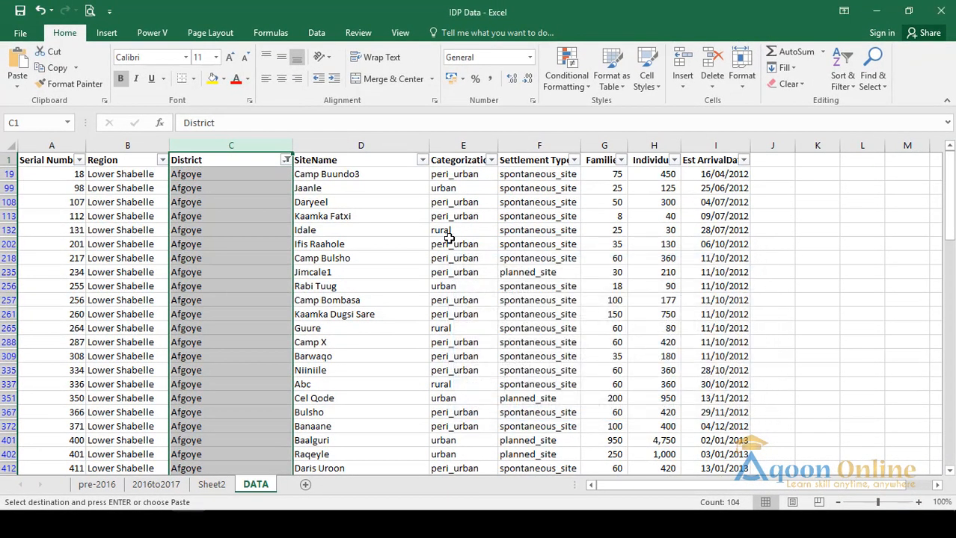
# Clear the District filter and check the column's filter list for other inconsistent district spellings.
pyautogui.click(286, 160)
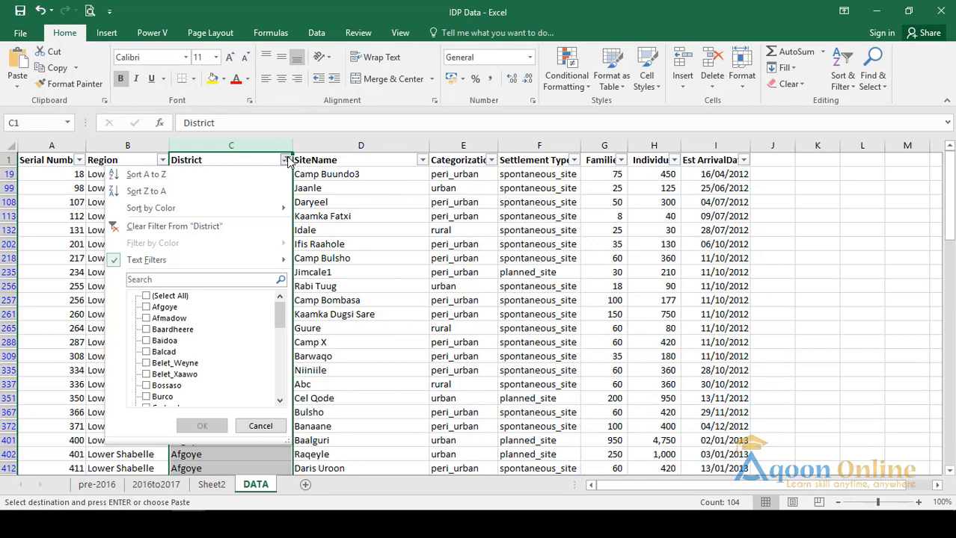
pyautogui.click(220, 226)
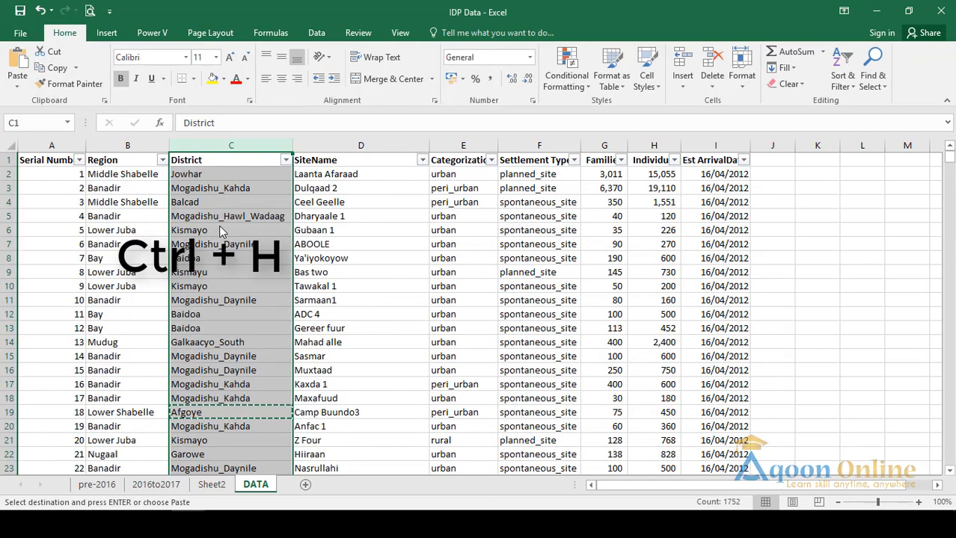
pyautogui.click(285, 160)
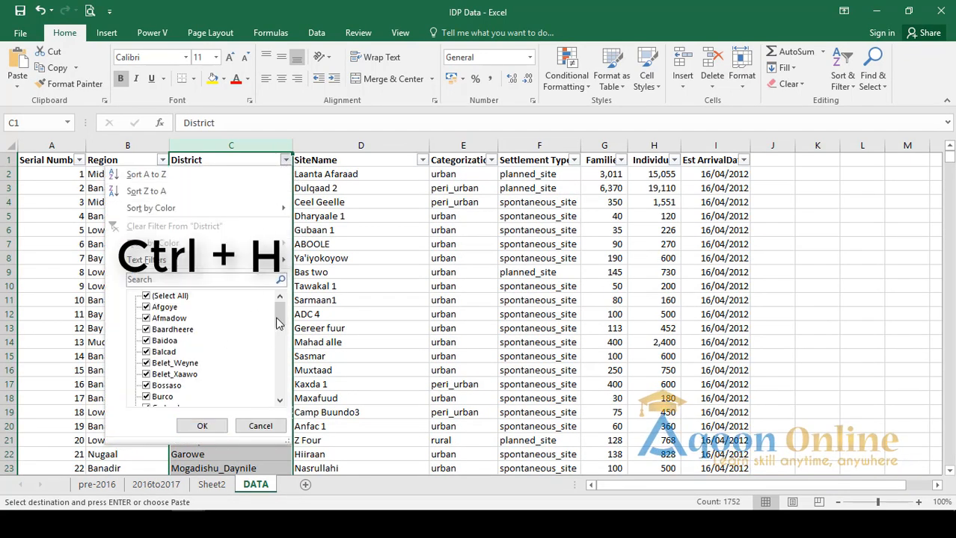
pyautogui.scroll(-1, 278, 322)
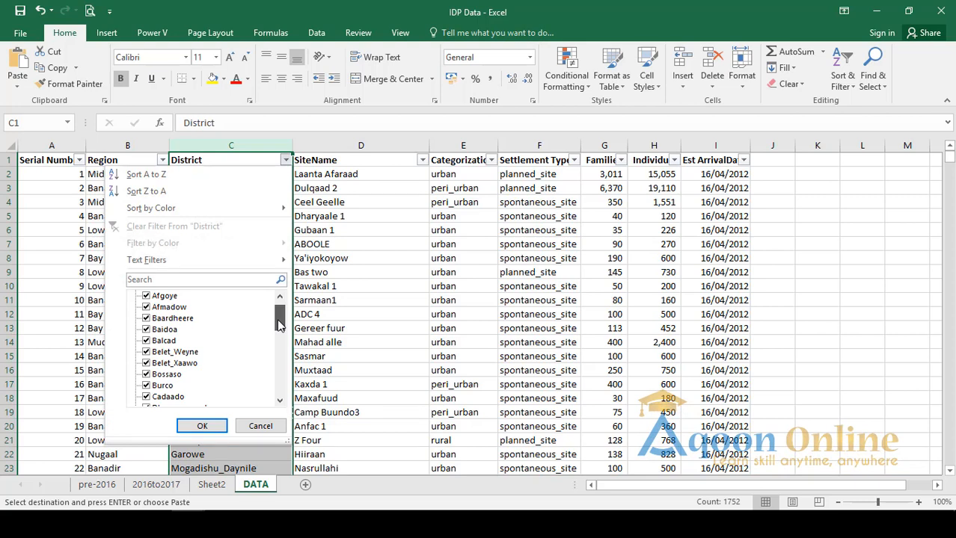
pyautogui.moveTo(278, 322); pyautogui.dragTo(282, 355)
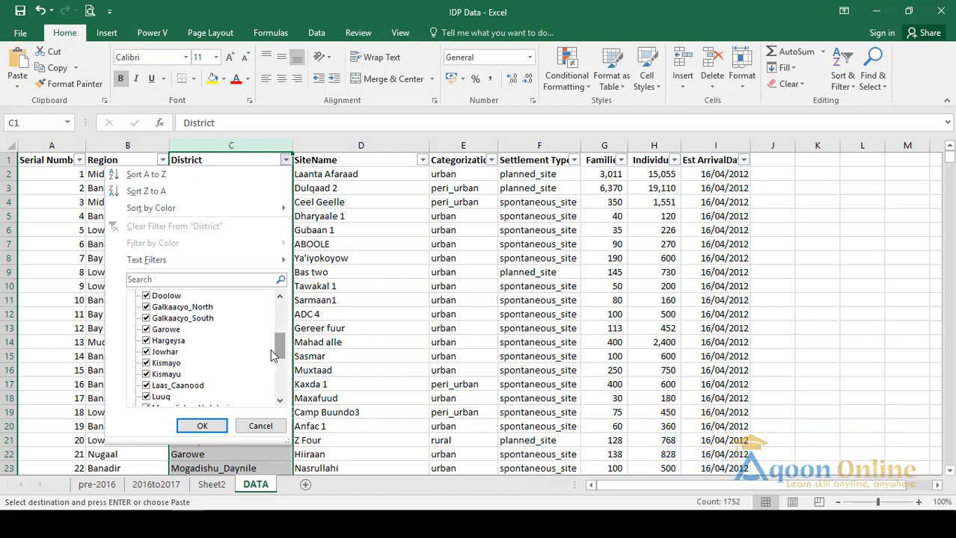
pyautogui.scroll(5, 272, 356)
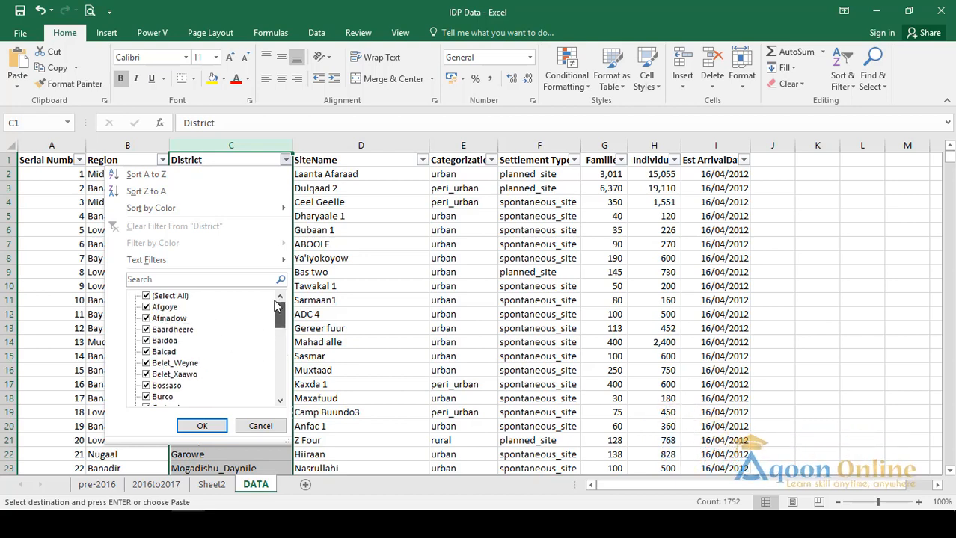
# Filter the District column to Galkaacyo_North and Galkaacyo_South and look through the matching rows.
pyautogui.click(146, 296)
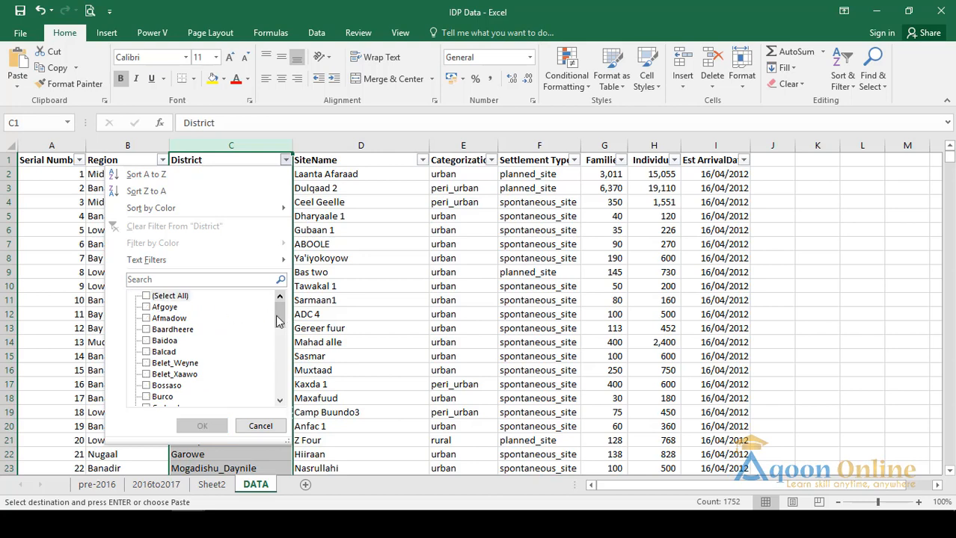
pyautogui.moveTo(278, 321); pyautogui.dragTo(280, 348)
pyautogui.click(147, 318)
pyautogui.click(148, 329)
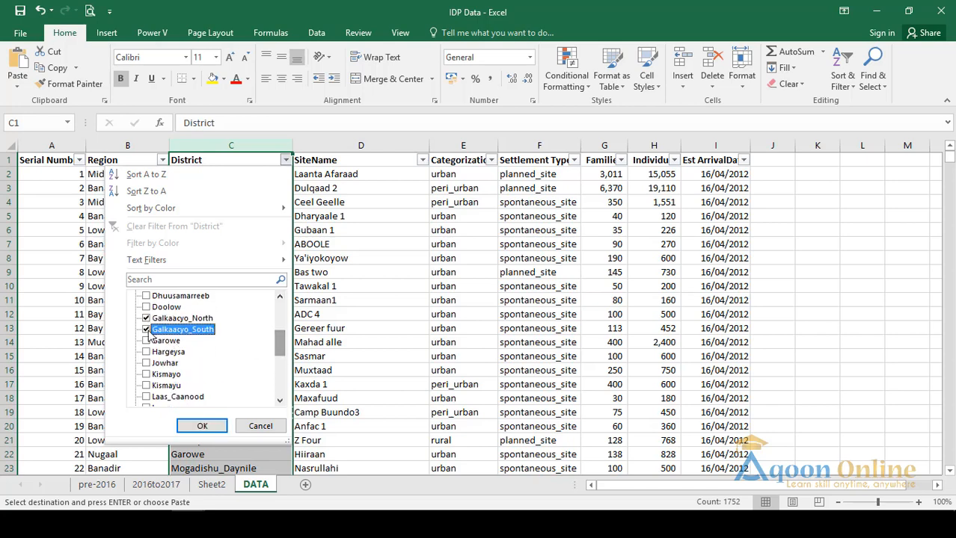
pyautogui.click(204, 426)
pyautogui.scroll(-2, 259, 247)
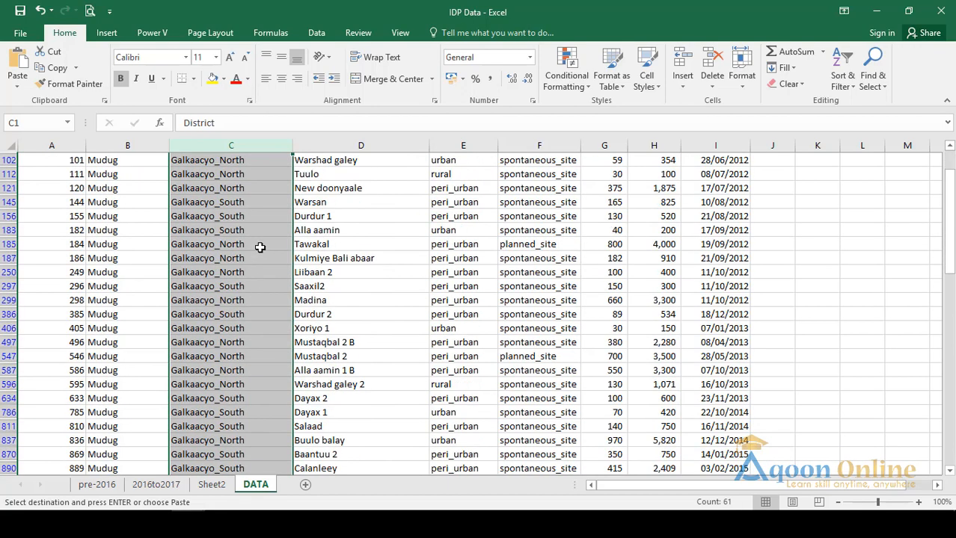
# Replace all occurrences of Galkaacyo_South in the District column with Galkaacyo, matching entire cell contents.
pyautogui.scroll(-1, 259, 247)
pyautogui.scroll(3, 245, 197)
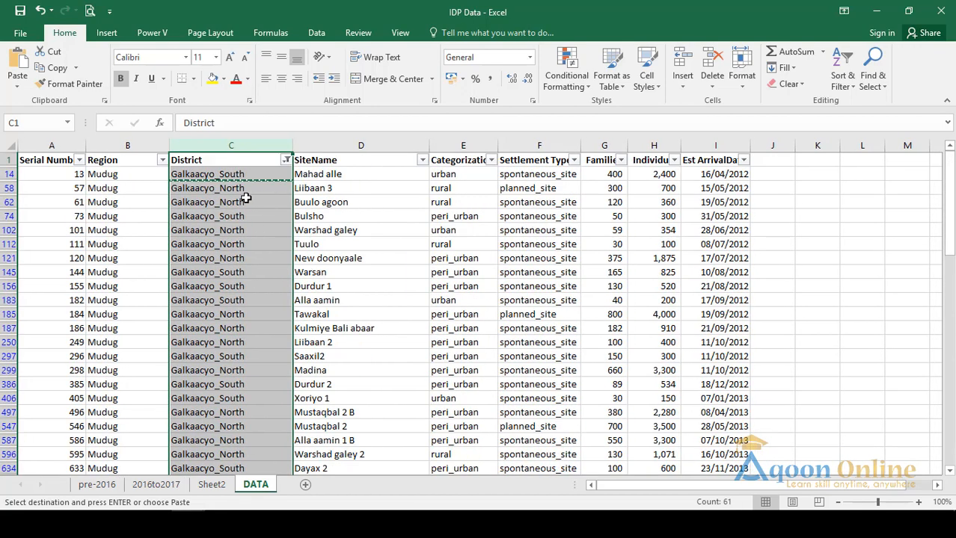
pyautogui.click(224, 175)
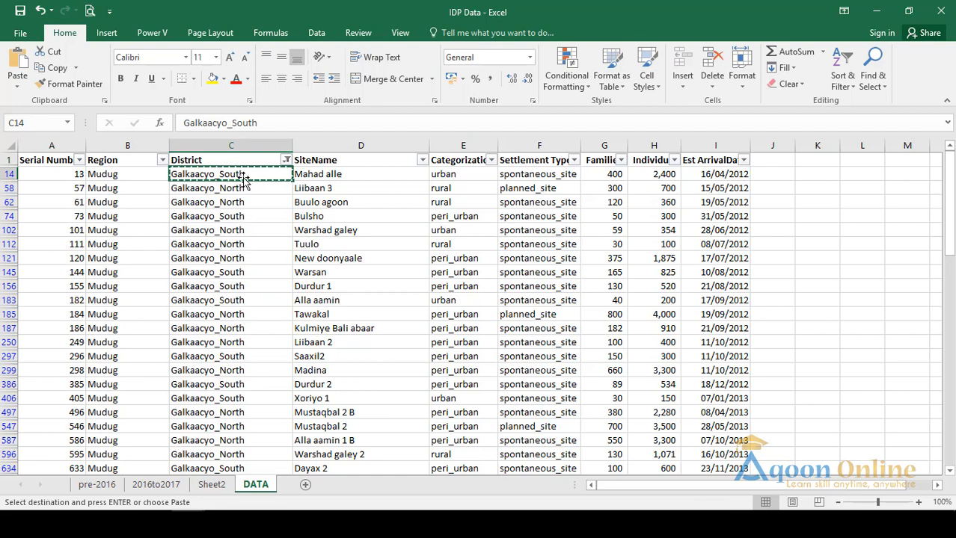
pyautogui.click(241, 146)
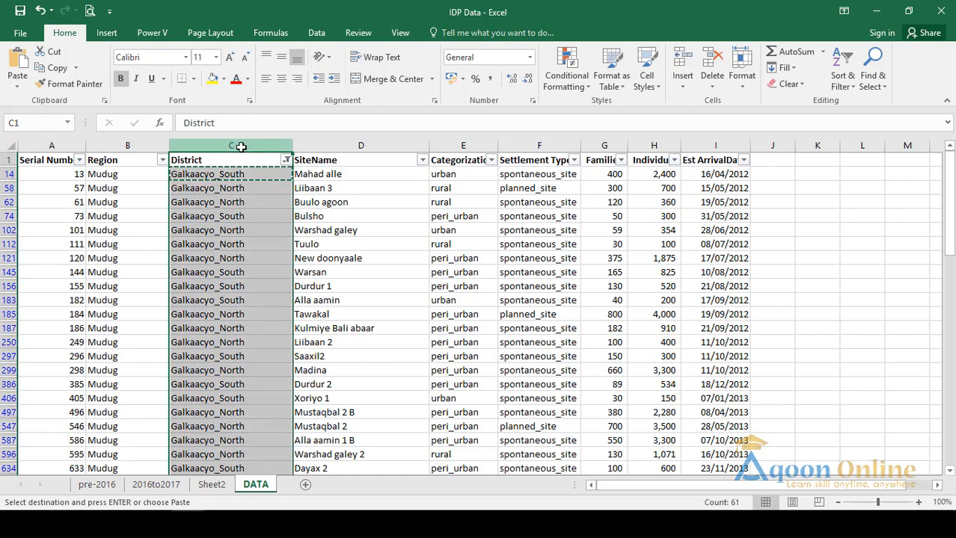
pyautogui.hotkey('ctrl', 'h')
pyautogui.doubleClick(552, 326)
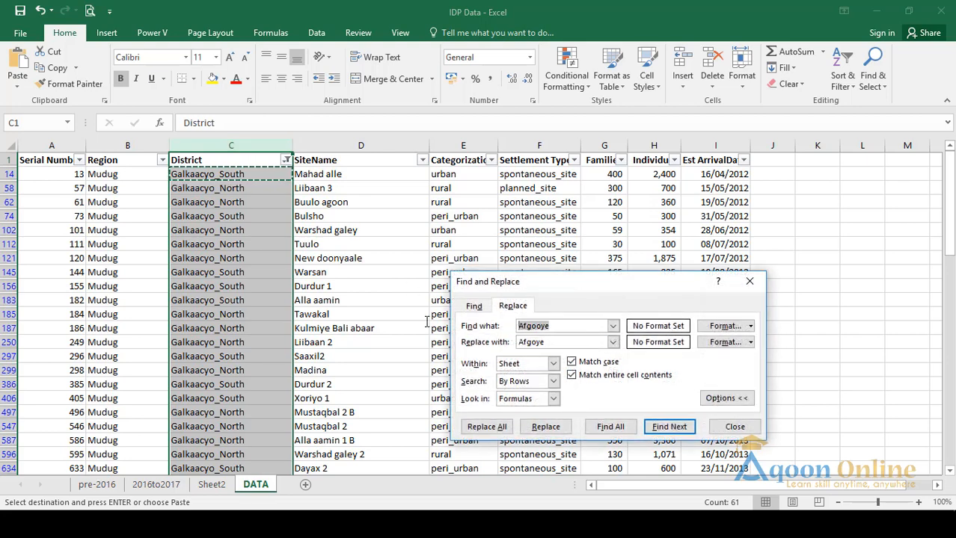
pyautogui.write('Galkaacyo_South')
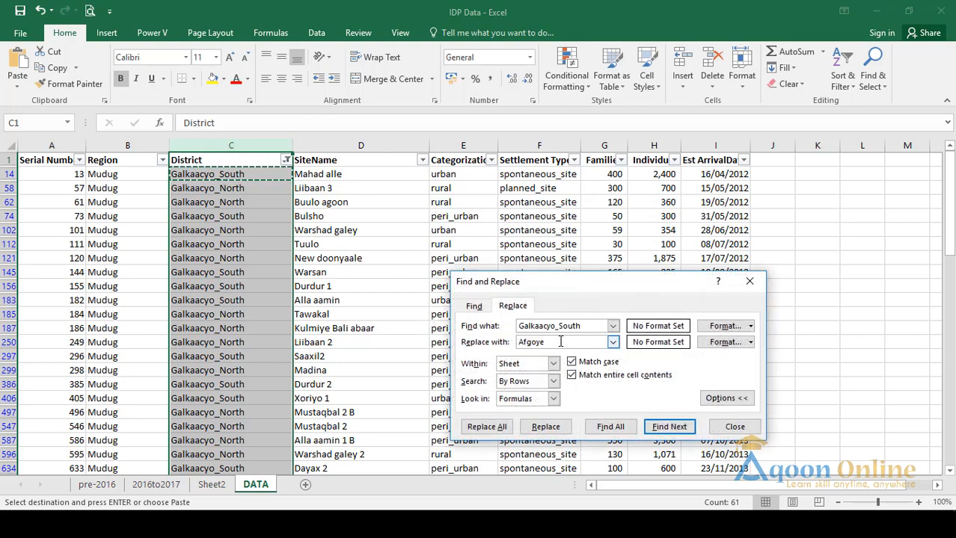
pyautogui.moveTo(552, 326); pyautogui.dragTo(509, 326)
pyautogui.hotkey('ctrl', 'c')
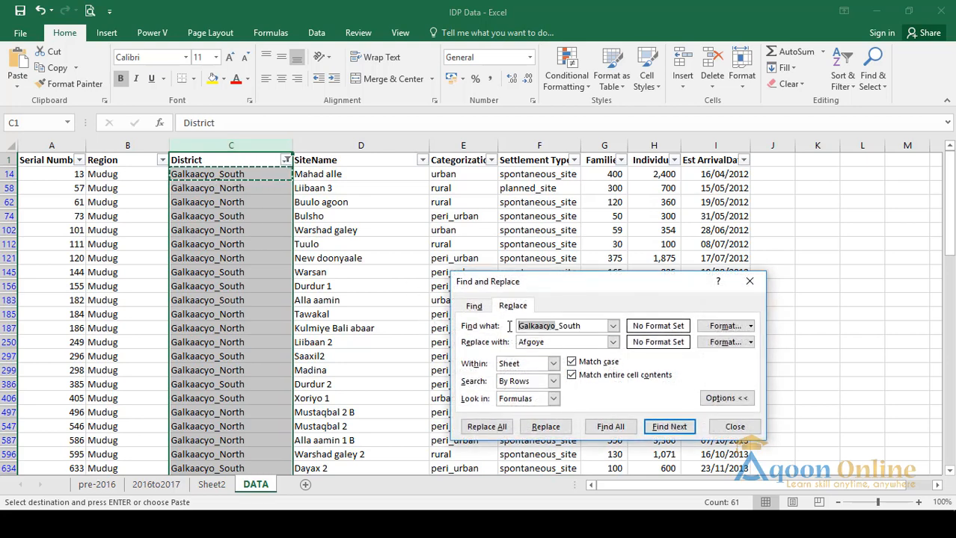
pyautogui.press('Tab')
pyautogui.hotkey('ctrl', 'v')
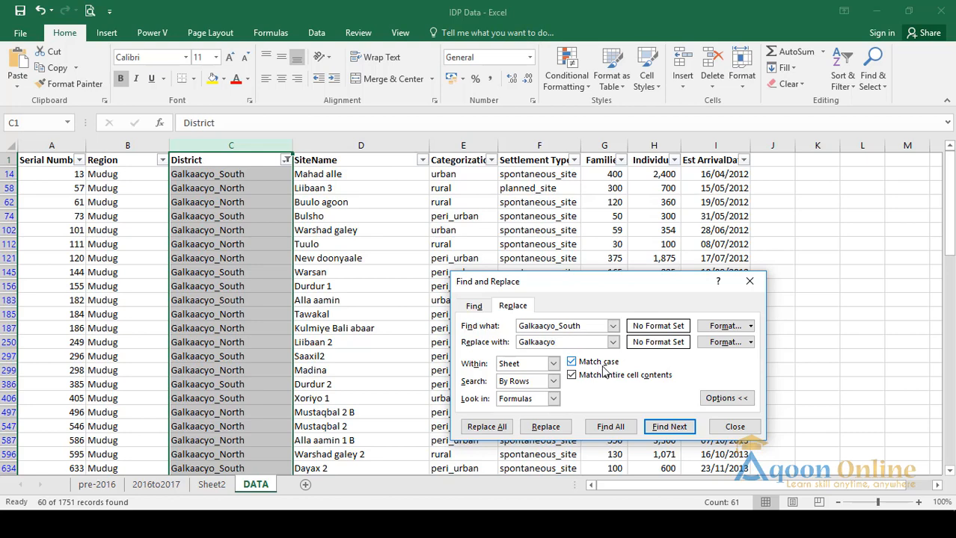
pyautogui.click(477, 429)
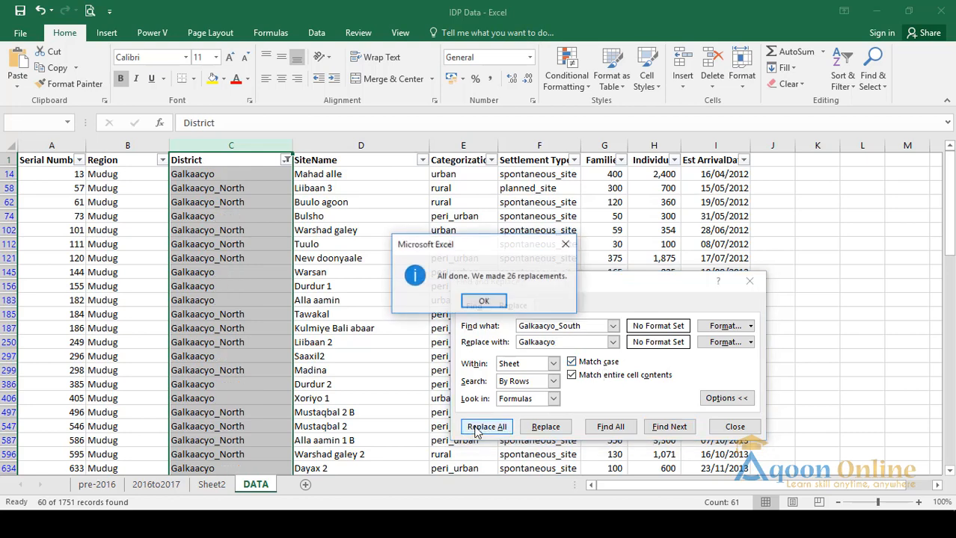
pyautogui.click(484, 301)
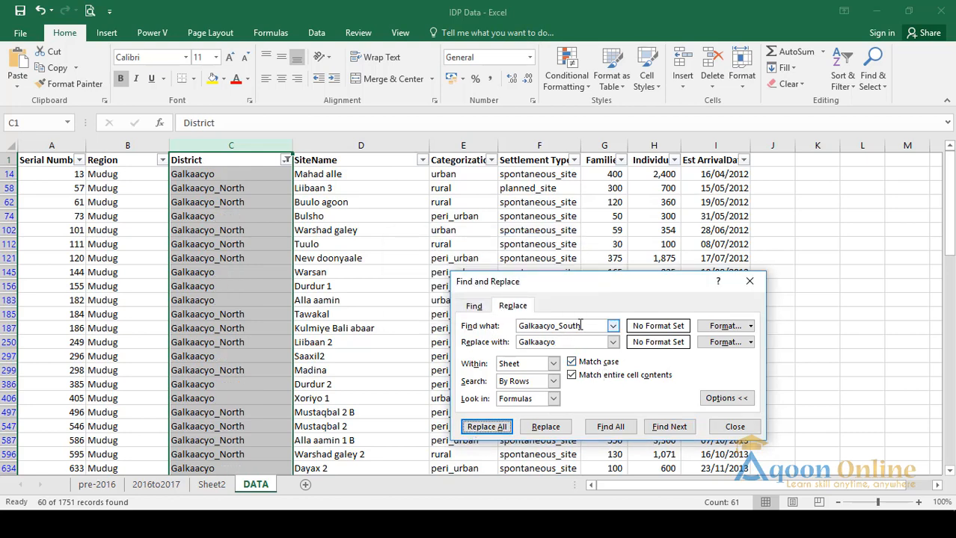
# Replace all occurrences of Galkaacyo_North in the District column with Galkaacyo and close Find and Replace.
pyautogui.click(580, 325)
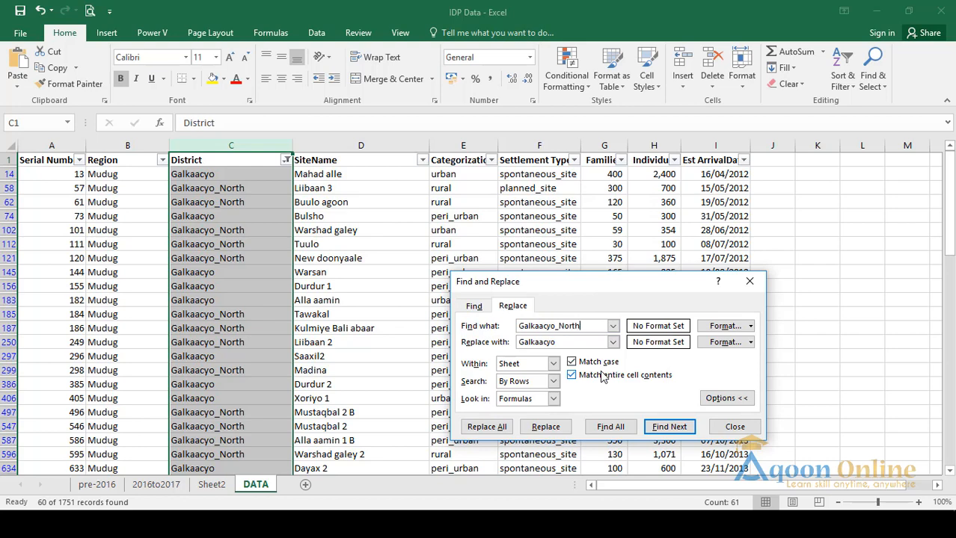
pyautogui.click(486, 427)
pyautogui.click(489, 302)
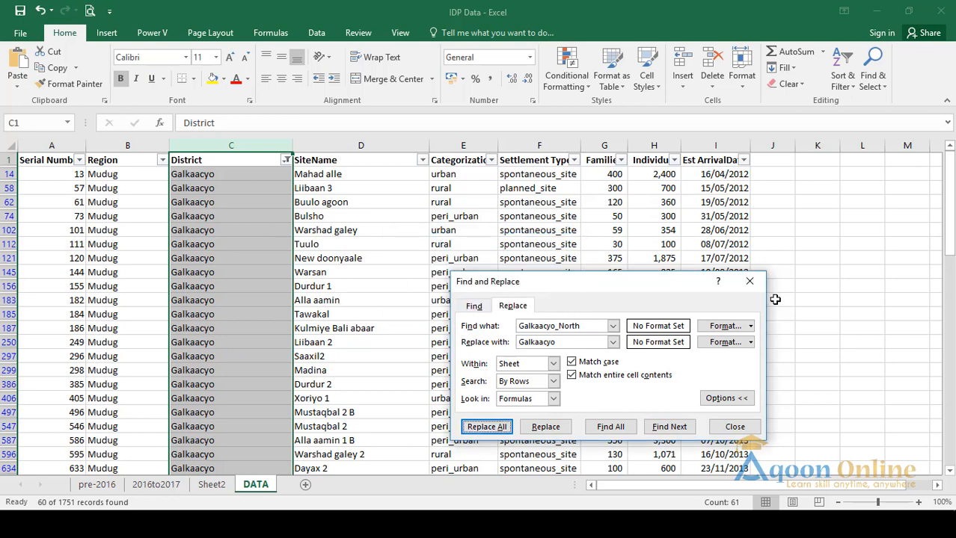
pyautogui.click(750, 281)
# Clear the District filter and look through the column's filter list for remaining inconsistent spellings.
pyautogui.click(287, 160)
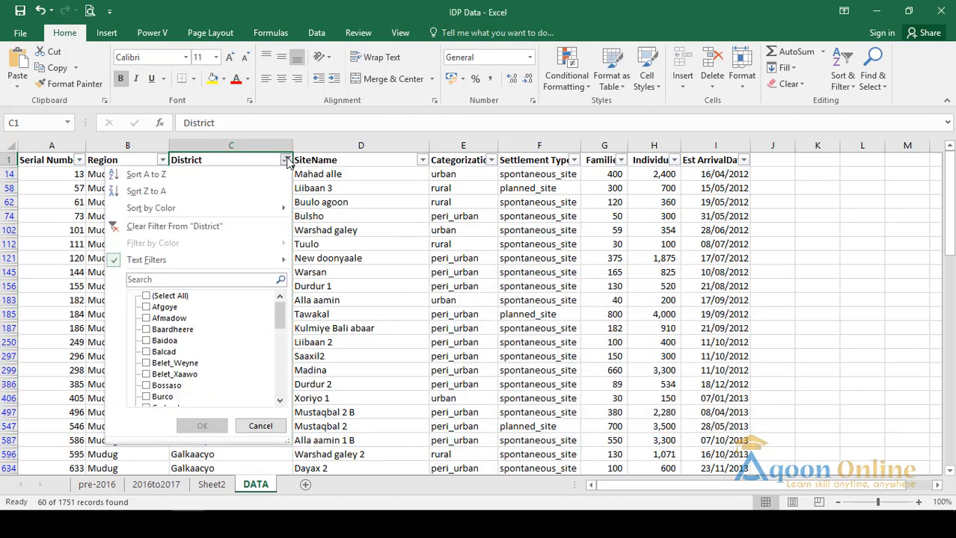
pyautogui.click(202, 226)
pyautogui.click(286, 160)
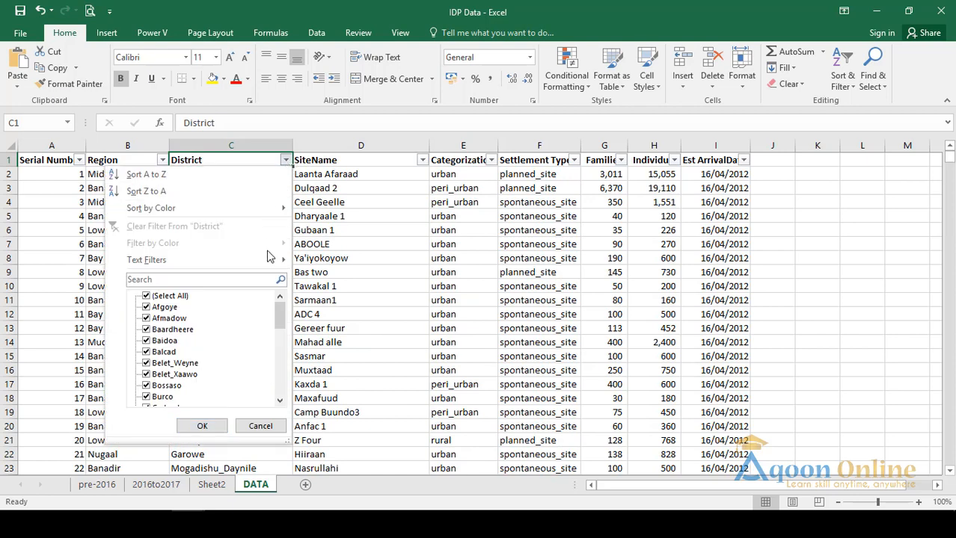
pyautogui.moveTo(277, 321); pyautogui.dragTo(282, 350)
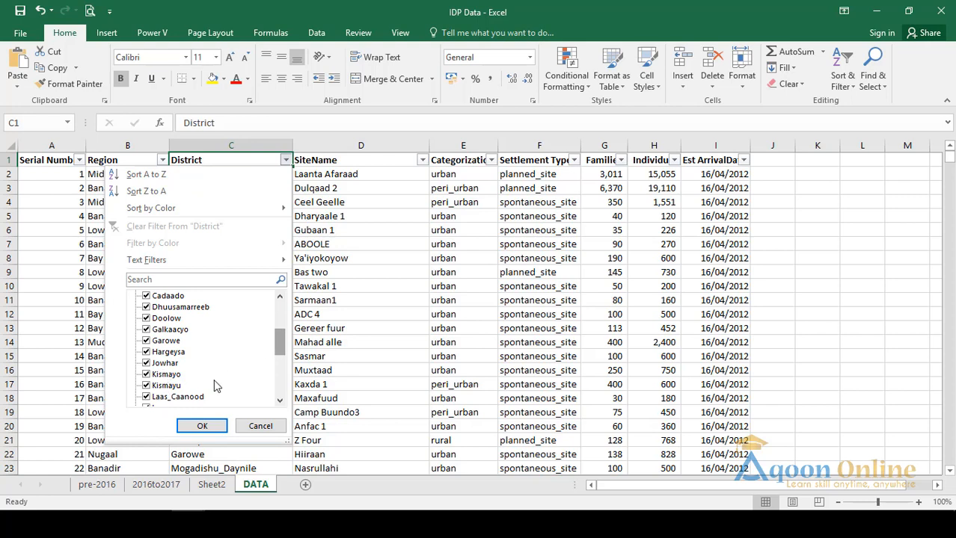
pyautogui.moveTo(281, 352)
pyautogui.mouseDown()
pyautogui.moveTo(281, 360)
pyautogui.moveTo(282, 314)
pyautogui.moveTo(282, 389)
pyautogui.moveTo(281, 364)
pyautogui.mouseUp()
# Filter the District column to Kismayo and Kismayu only and copy one of the Kismayu cells.
pyautogui.click(146, 297)
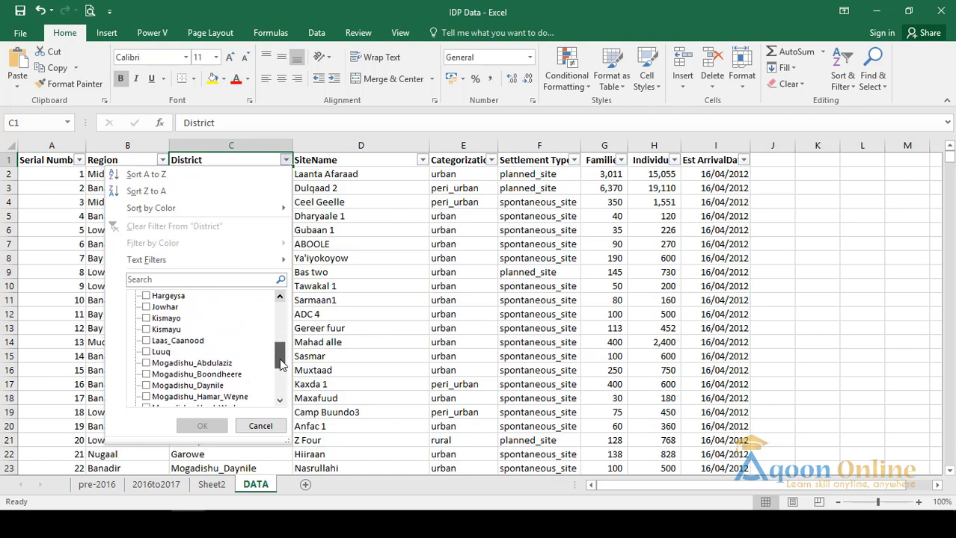
pyautogui.click(158, 319)
pyautogui.click(158, 330)
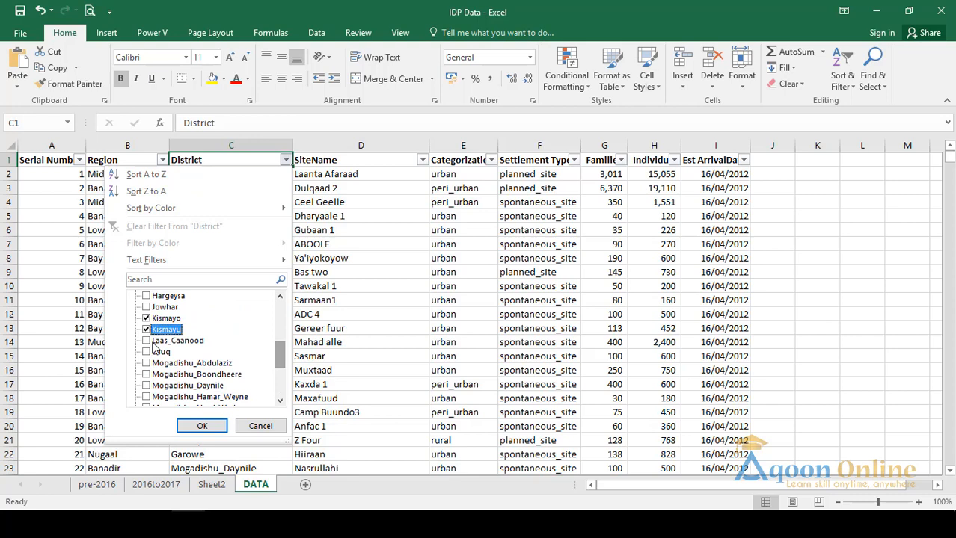
pyautogui.click(201, 426)
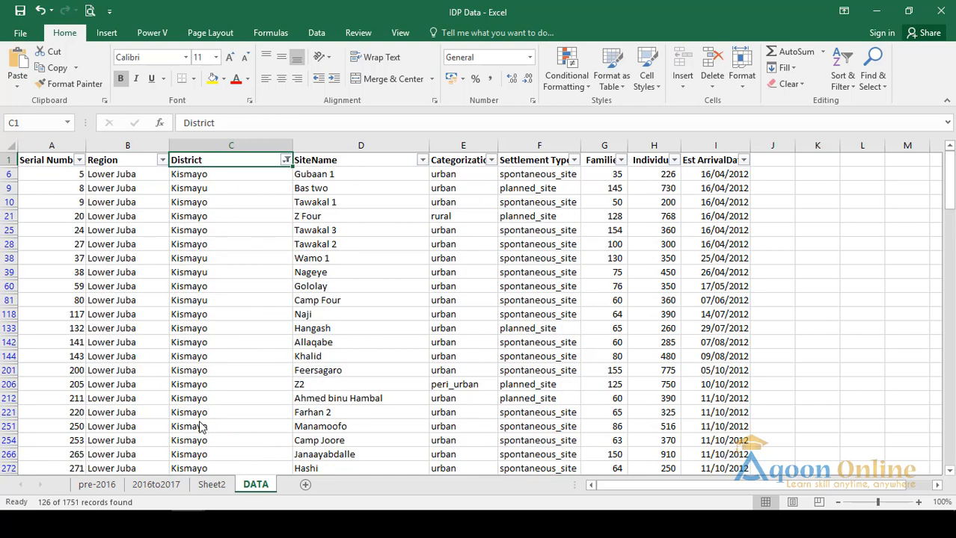
pyautogui.click(217, 188)
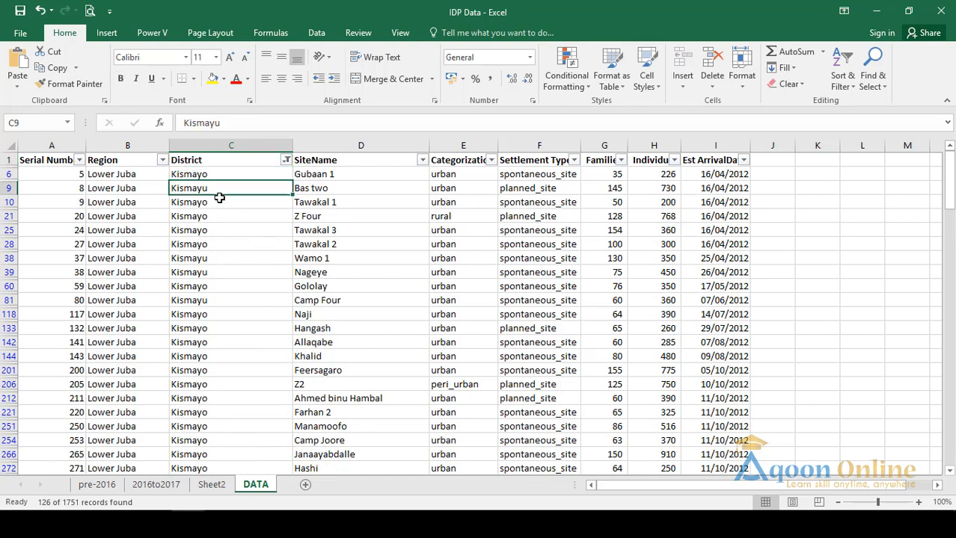
pyautogui.hotkey('ctrl', 'c')
# Replace all occurrences of Kismayu in the District column with Kismayo and clear the District filter.
pyautogui.click(229, 146)
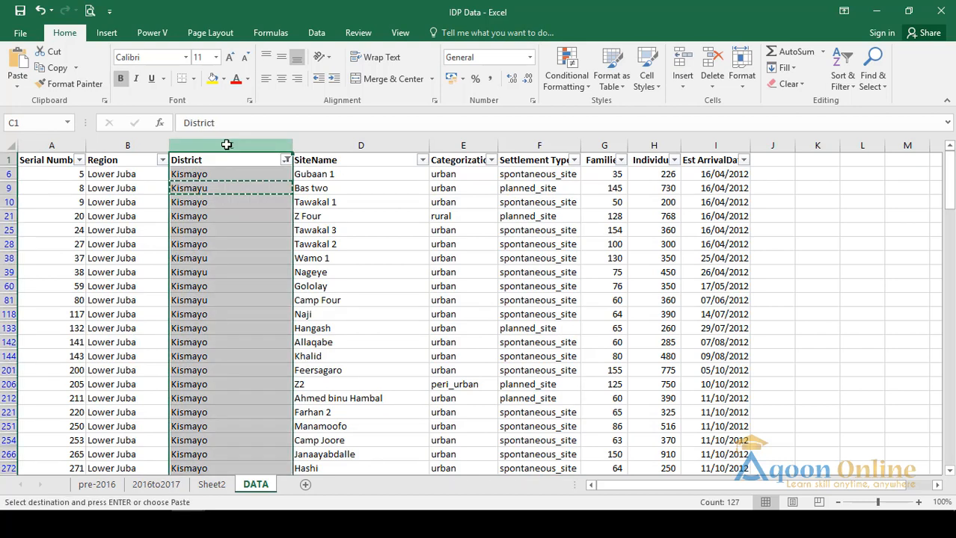
pyautogui.hotkey('ctrl', 'f')
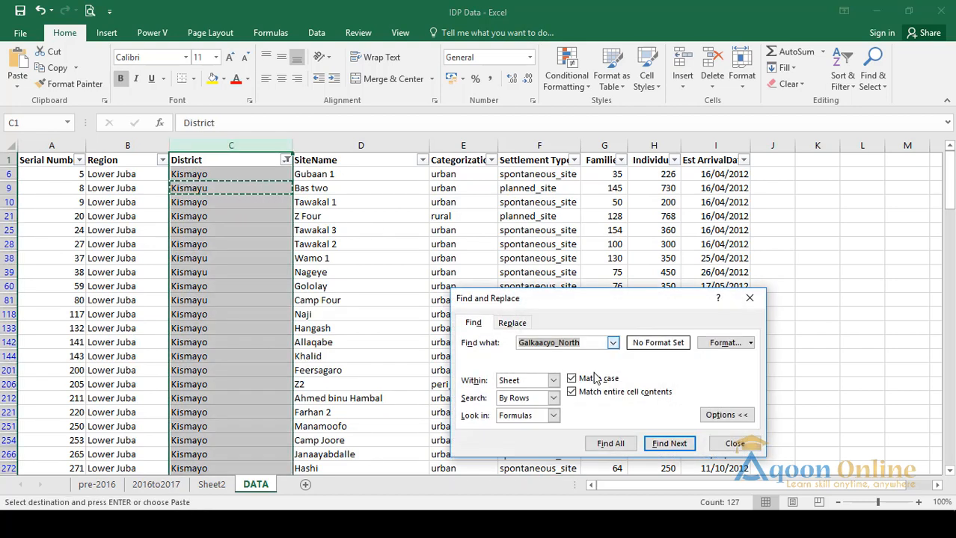
pyautogui.click(512, 323)
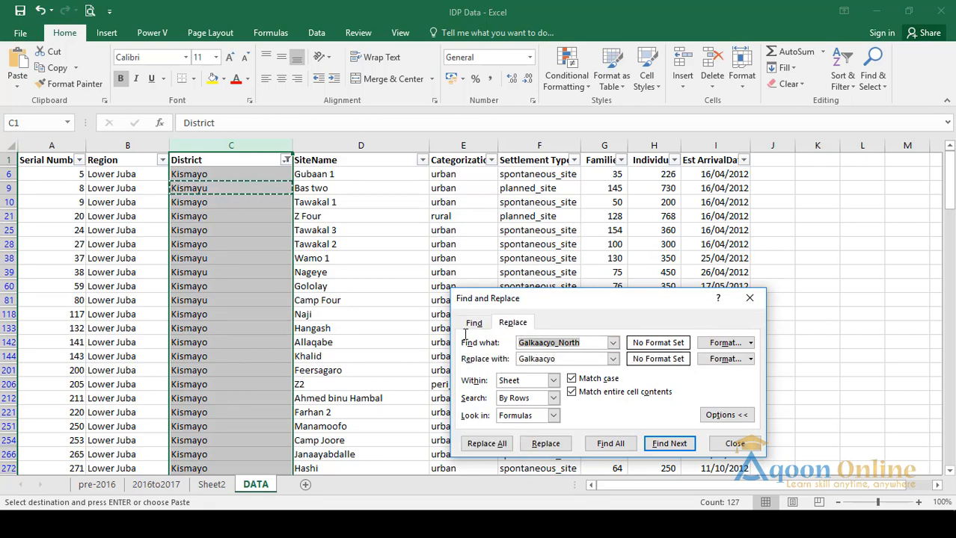
pyautogui.hotkey('ctrl', 'v')
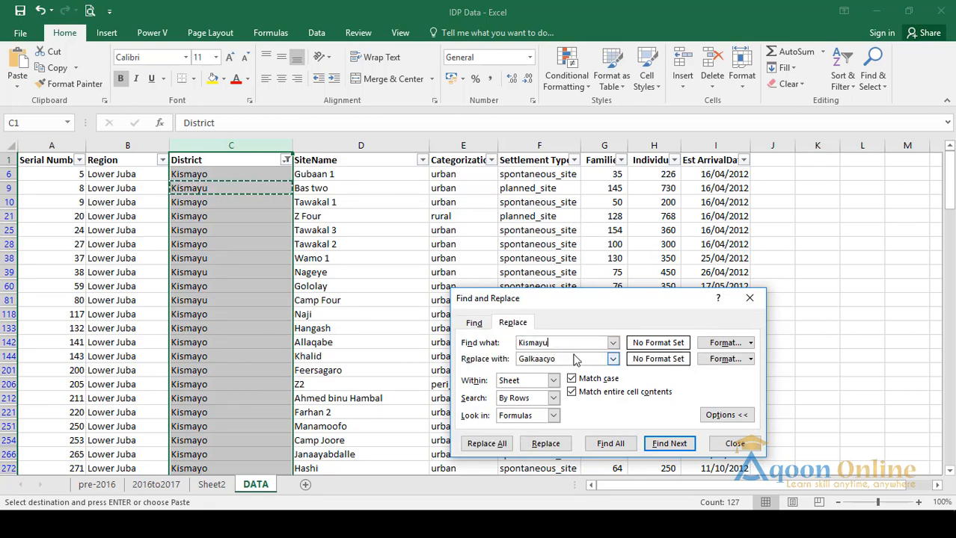
pyautogui.press('Tab')
pyautogui.hotkey('ctrl', 'v')
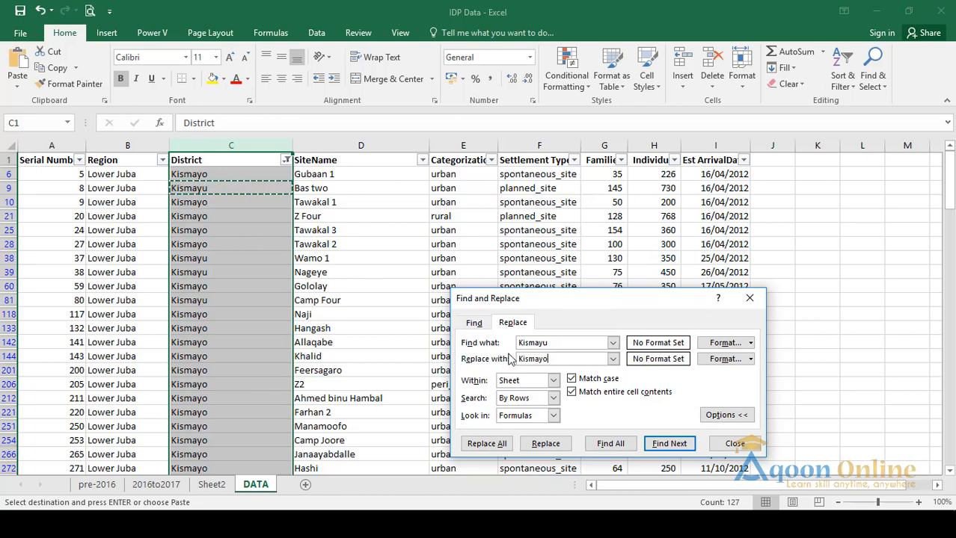
pyautogui.click(486, 444)
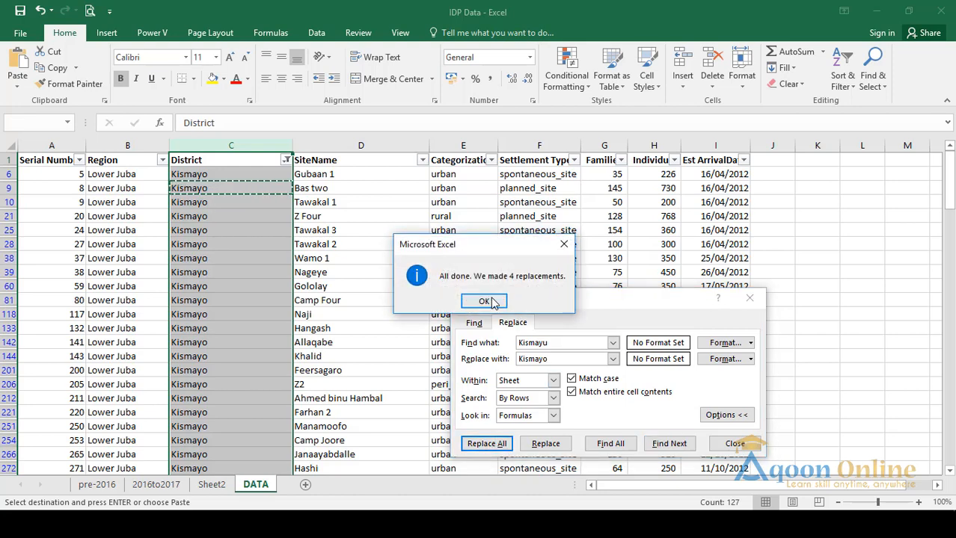
pyautogui.click(483, 301)
pyautogui.click(747, 300)
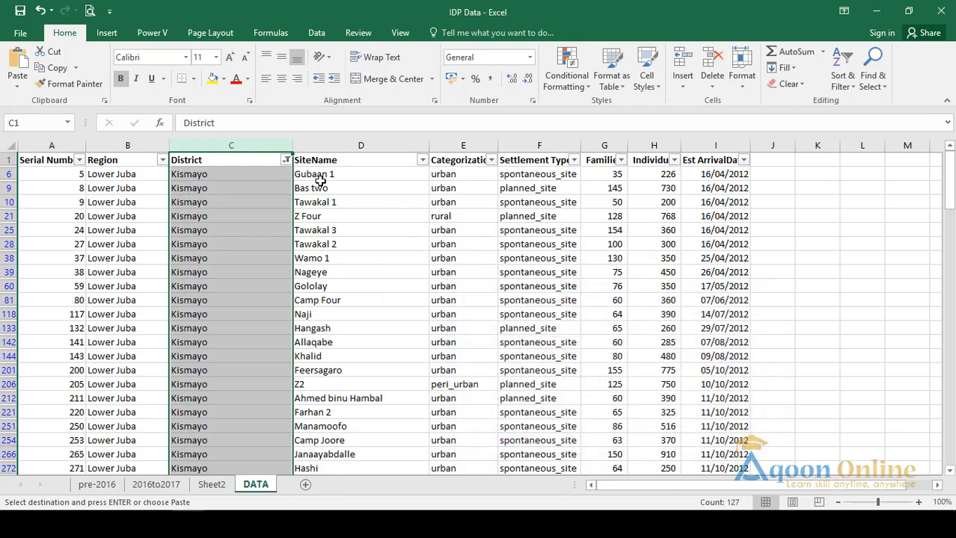
pyautogui.click(285, 160)
pyautogui.click(195, 227)
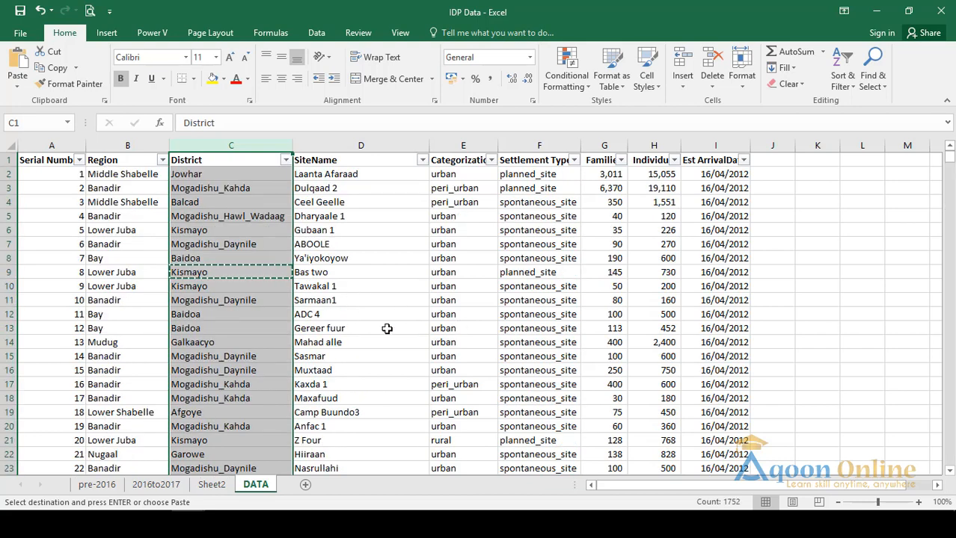
# Look through the SiteName filter list and the data rows for inconsistent site names.
pyautogui.click(357, 163)
pyautogui.click(423, 159)
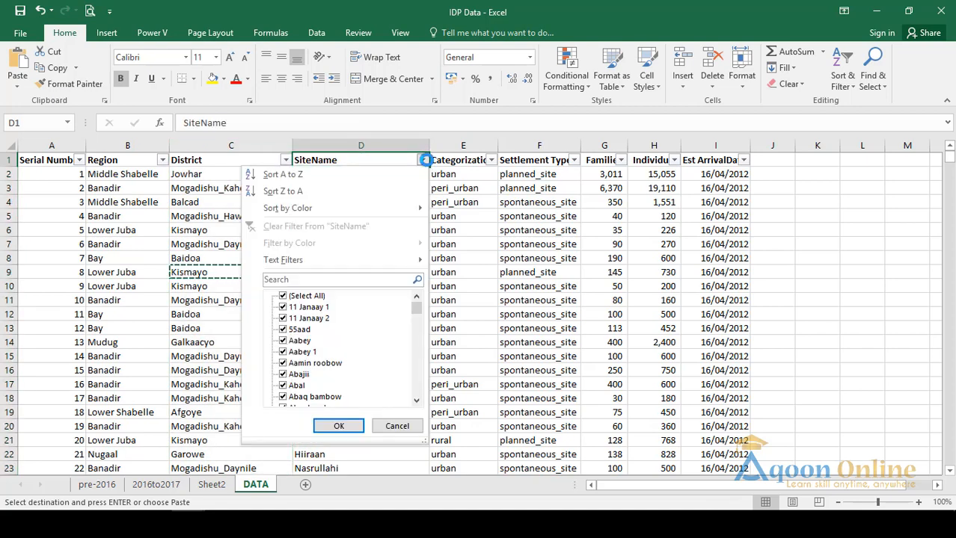
pyautogui.click(416, 313)
pyautogui.moveTo(417, 313); pyautogui.dragTo(417, 409)
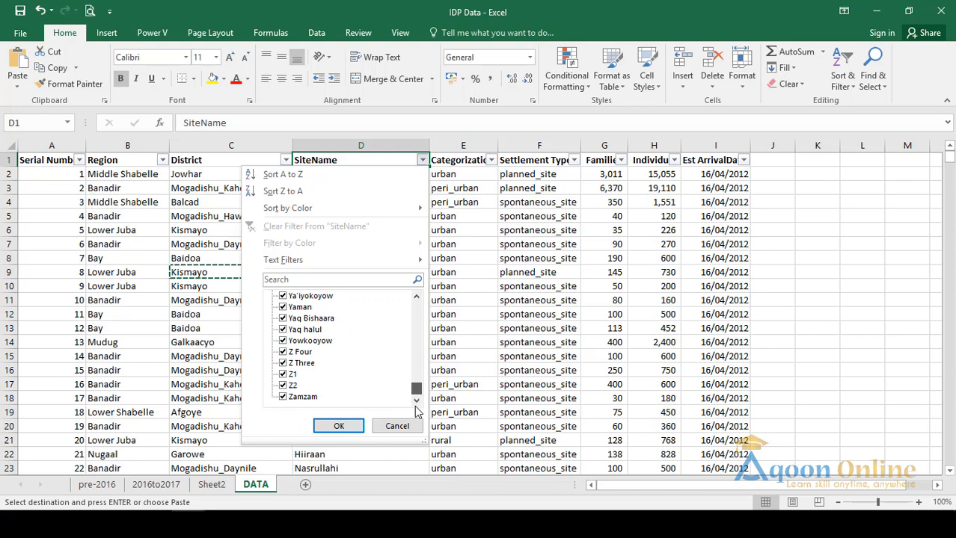
pyautogui.click(398, 426)
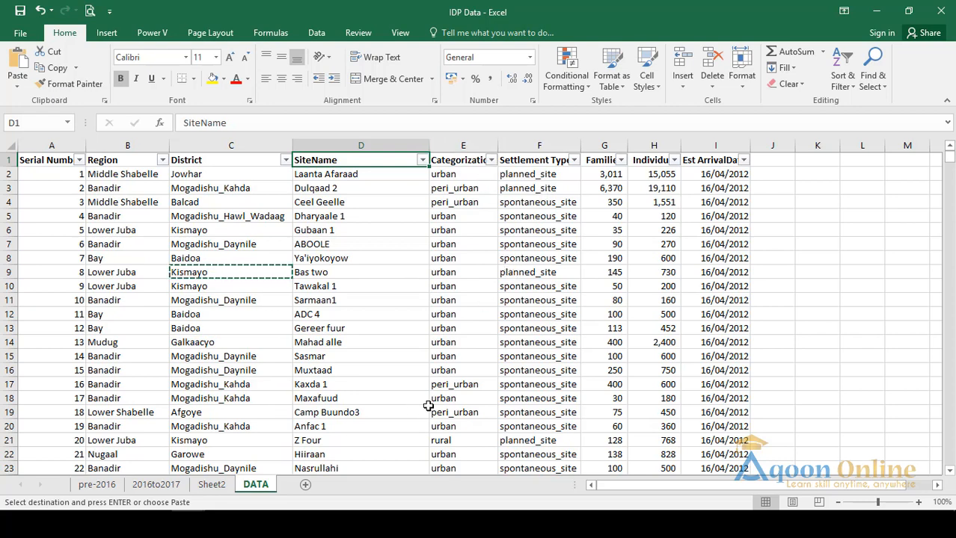
pyautogui.scroll(-4, 465, 391)
pyautogui.scroll(4, 465, 392)
# Check the Categorization and Settlement Type filter lists for inconsistent values without applying a filter.
pyautogui.click(491, 160)
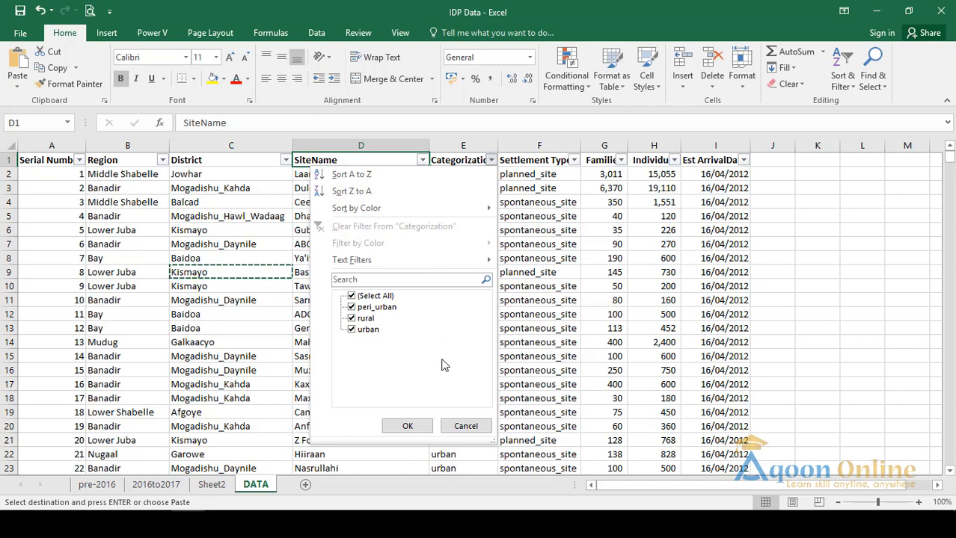
pyautogui.click(471, 425)
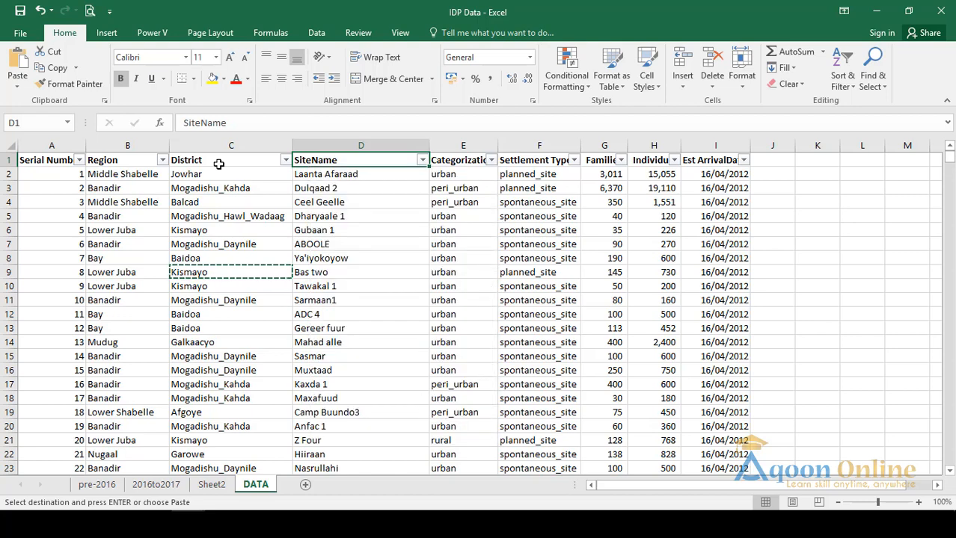
pyautogui.click(569, 173)
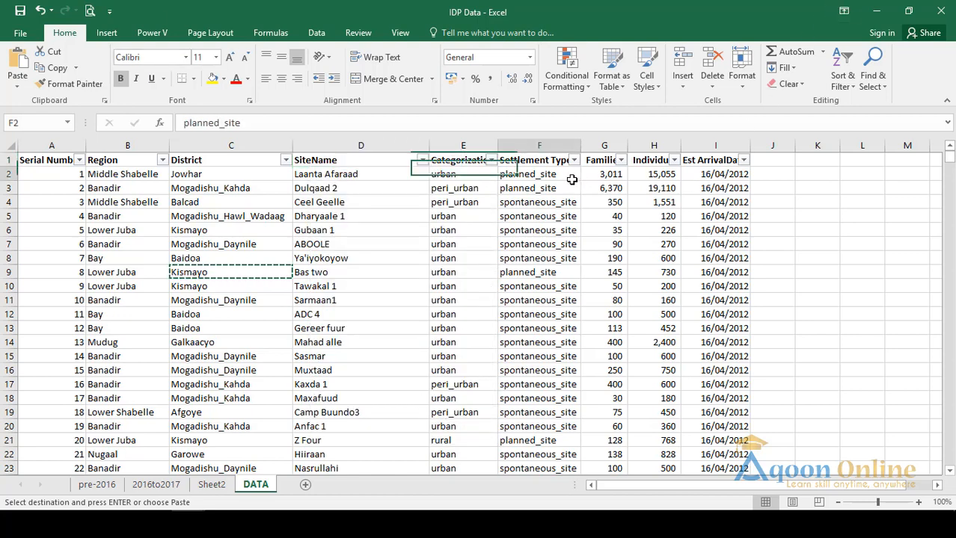
pyautogui.click(572, 161)
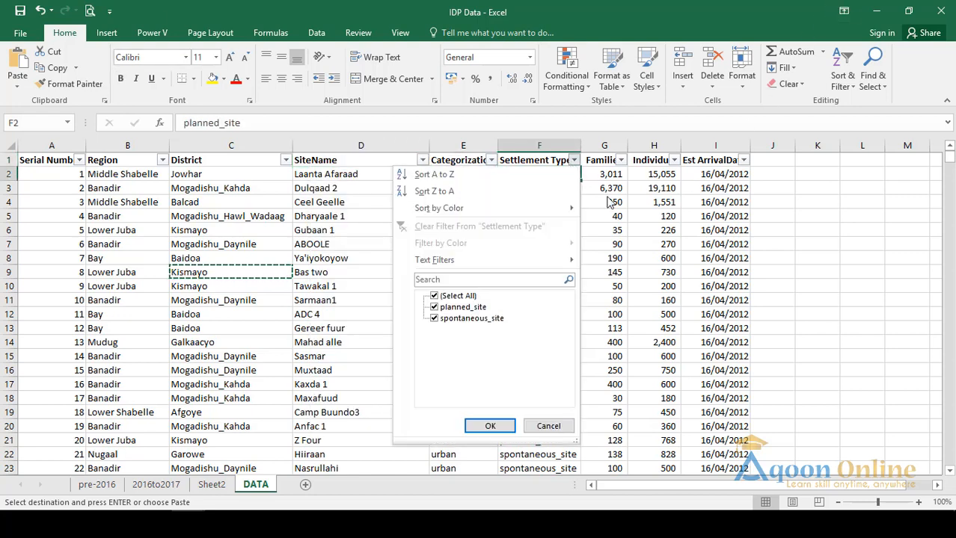
pyautogui.press('Escape')
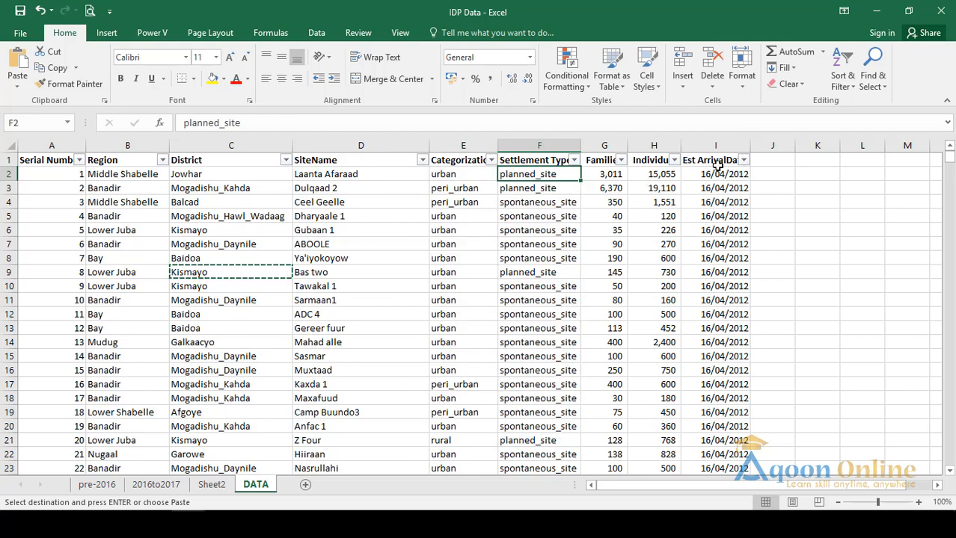
# Check the Individuals and Families filter lists for inconsistent values without applying a filter.
pyautogui.click(674, 160)
pyautogui.click(620, 161)
pyautogui.click(621, 160)
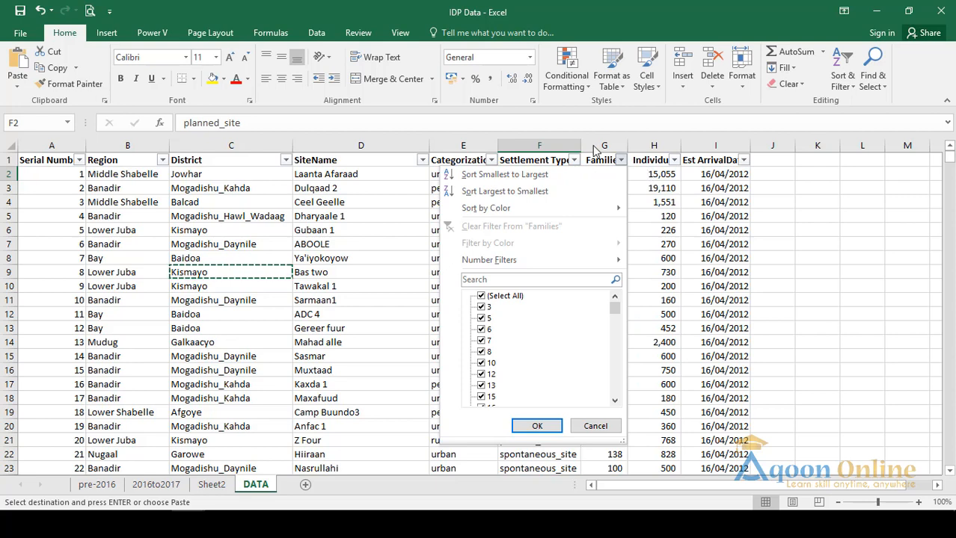
pyautogui.click(602, 141)
pyautogui.click(198, 258)
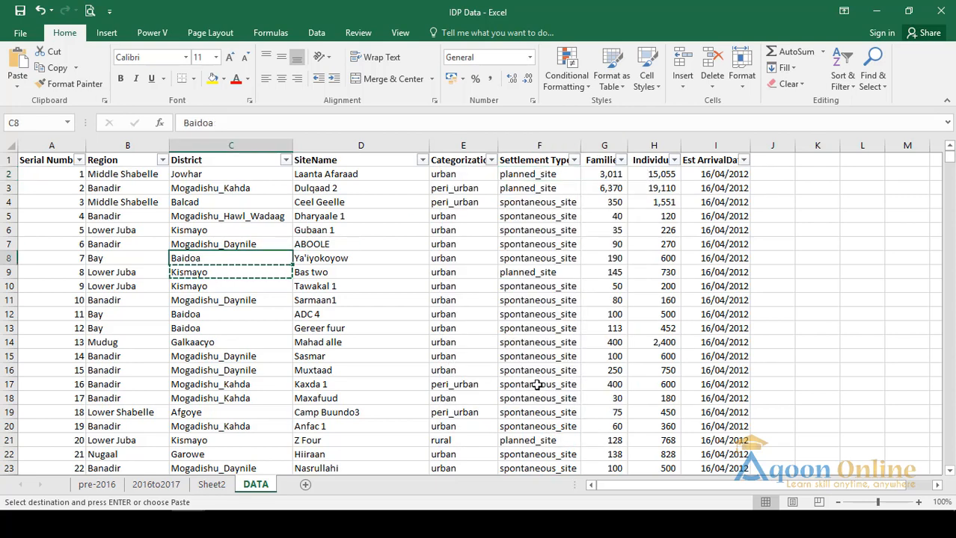
pyautogui.scroll(-2, 538, 384)
pyautogui.scroll(2, 538, 385)
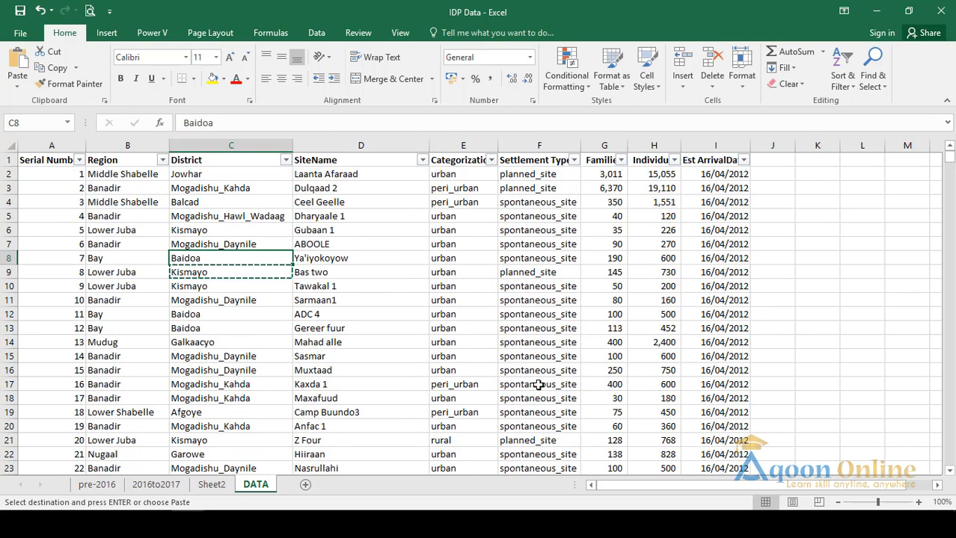
# Look through the combined DATA records from the first row to the last and back to the header row.
pyautogui.click(350, 353)
pyautogui.moveTo(39, 166); pyautogui.dragTo(751, 187)
pyautogui.click(649, 297)
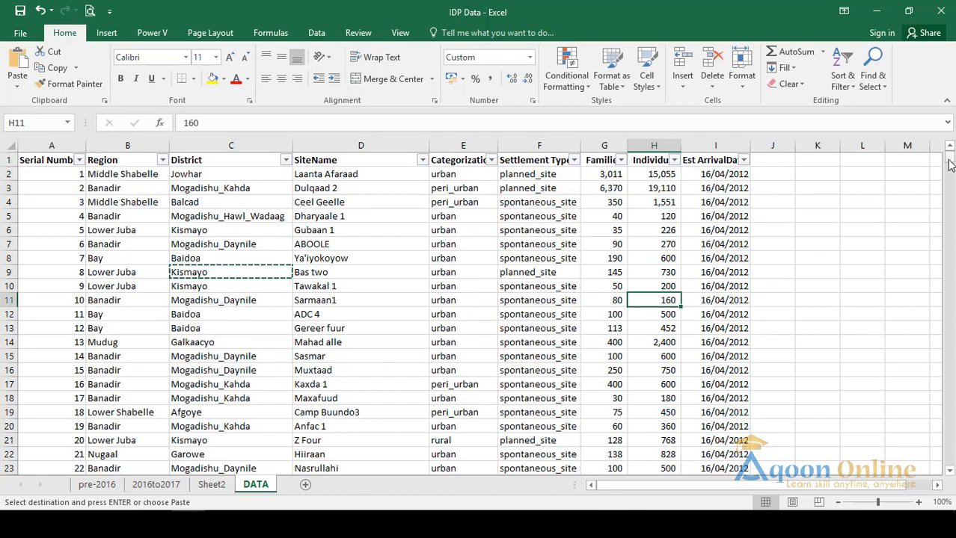
pyautogui.moveTo(948, 159); pyautogui.dragTo(948, 468)
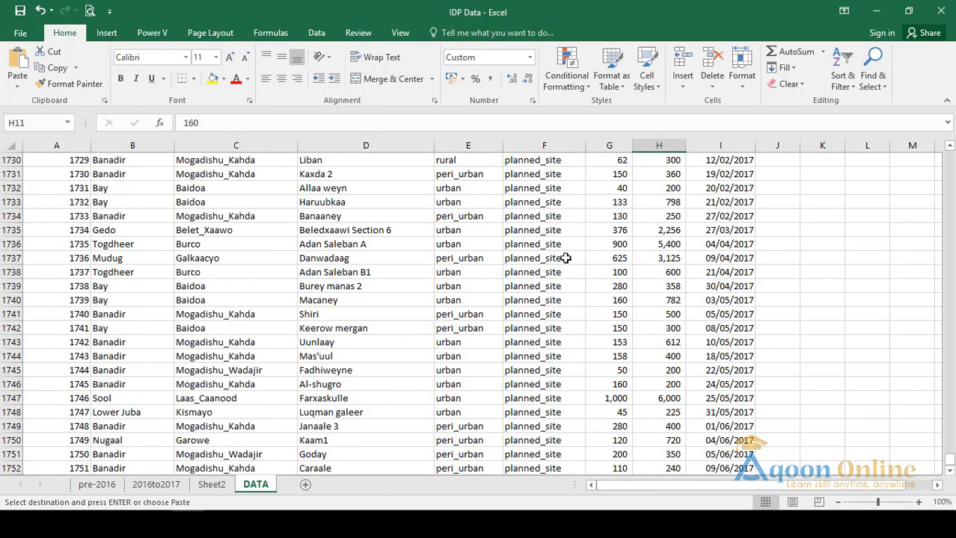
pyautogui.scroll(-4, 561, 252)
pyautogui.scroll(5, 563, 254)
pyautogui.scroll(20, 564, 255)
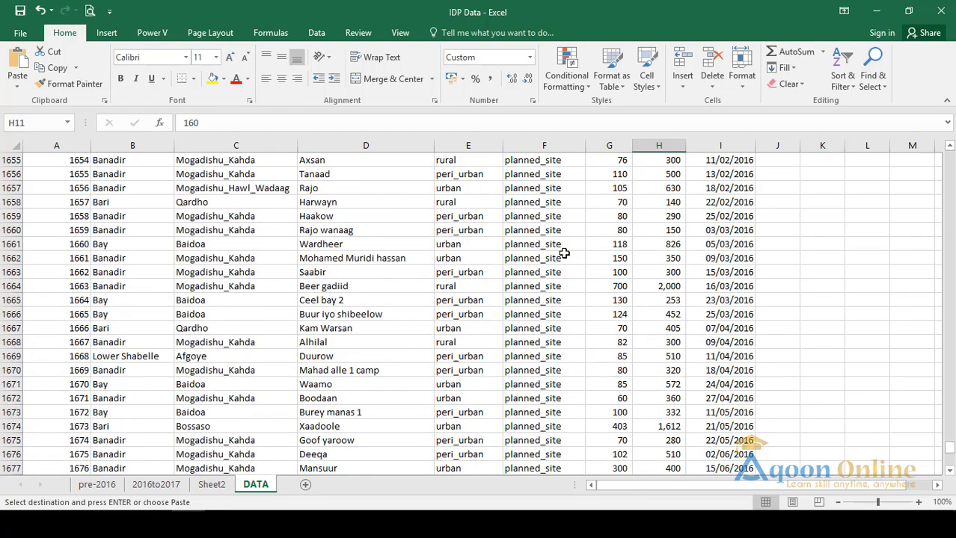
pyautogui.moveTo(951, 453); pyautogui.dragTo(950, 156)
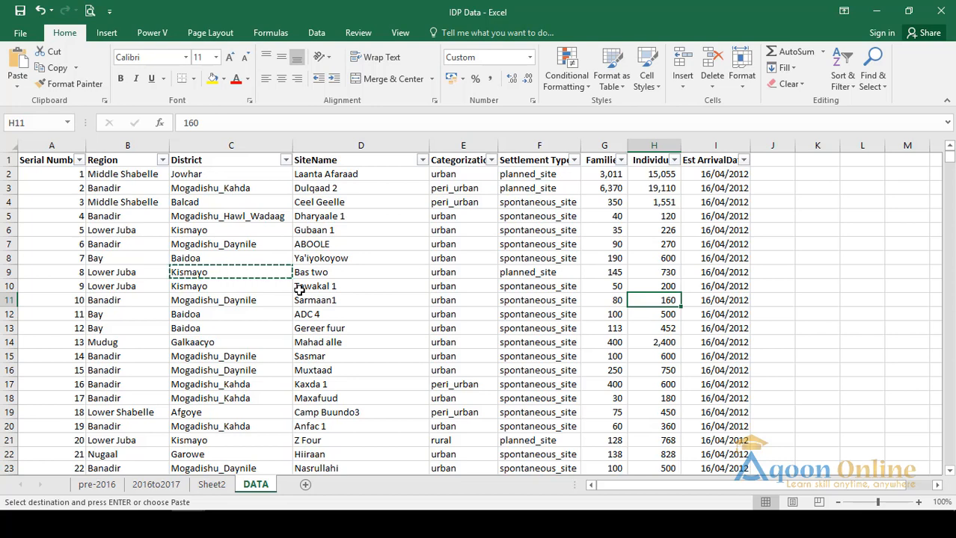
# Define the workbook-level name rangeData for the whole data block A1:I1752 on the DATA sheet, headers included.
pyautogui.click(44, 161)
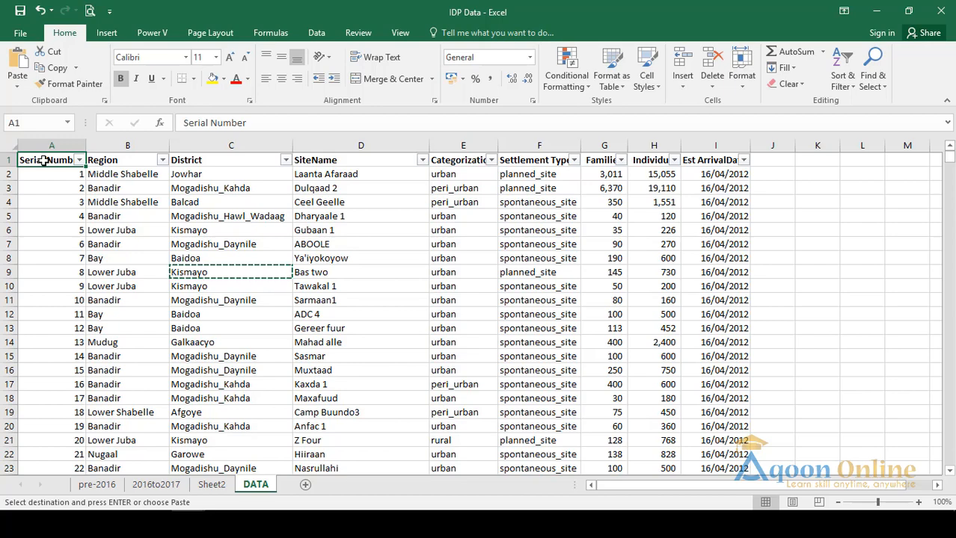
pyautogui.hotkey('ctrl', 'shift', 'Right')
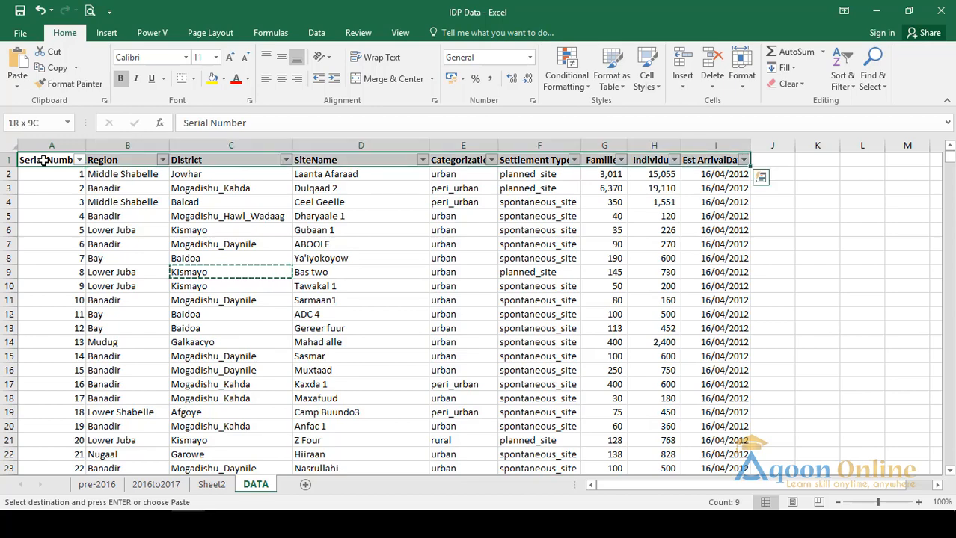
pyautogui.hotkey('ctrl', 'shift', 'Down')
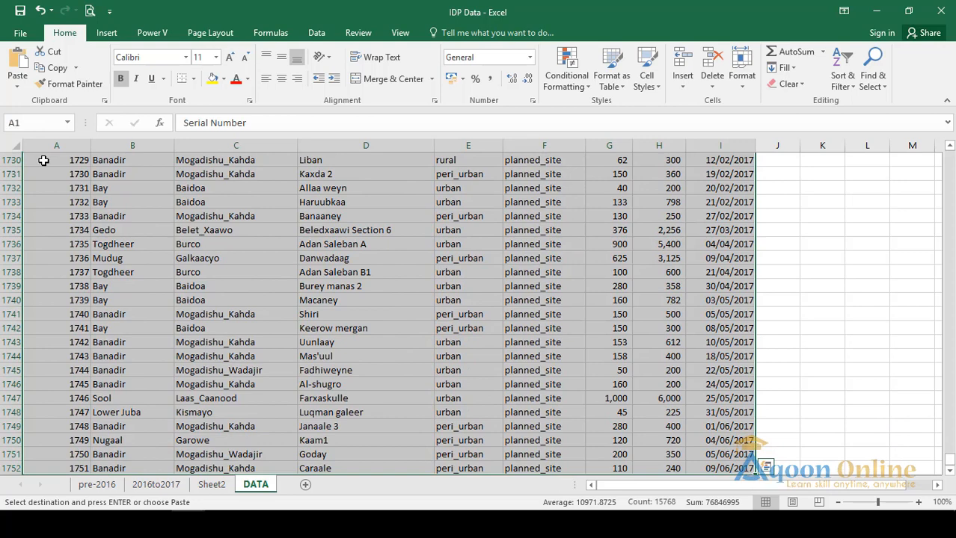
pyautogui.rightClick(305, 264)
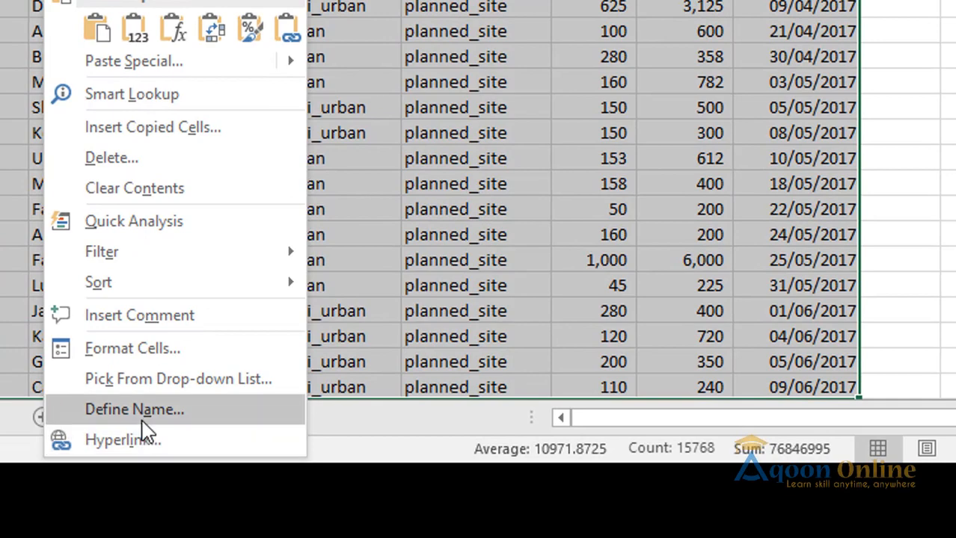
pyautogui.click(353, 479)
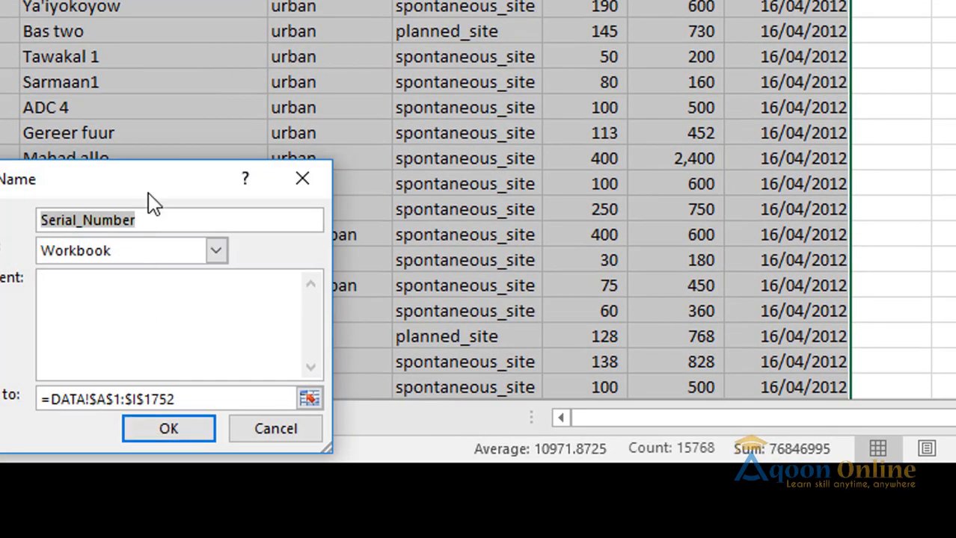
pyautogui.moveTo(147, 192); pyautogui.dragTo(255, 0)
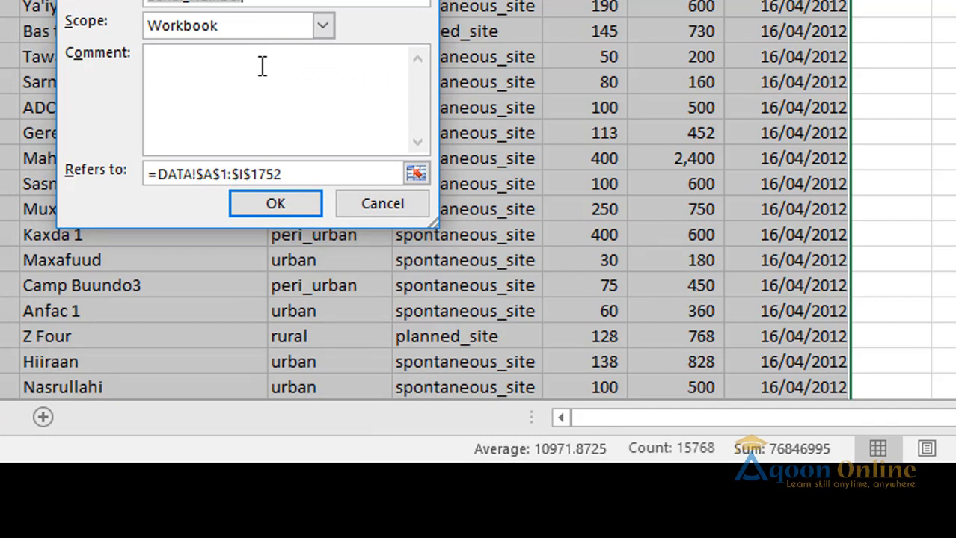
pyautogui.write('d')
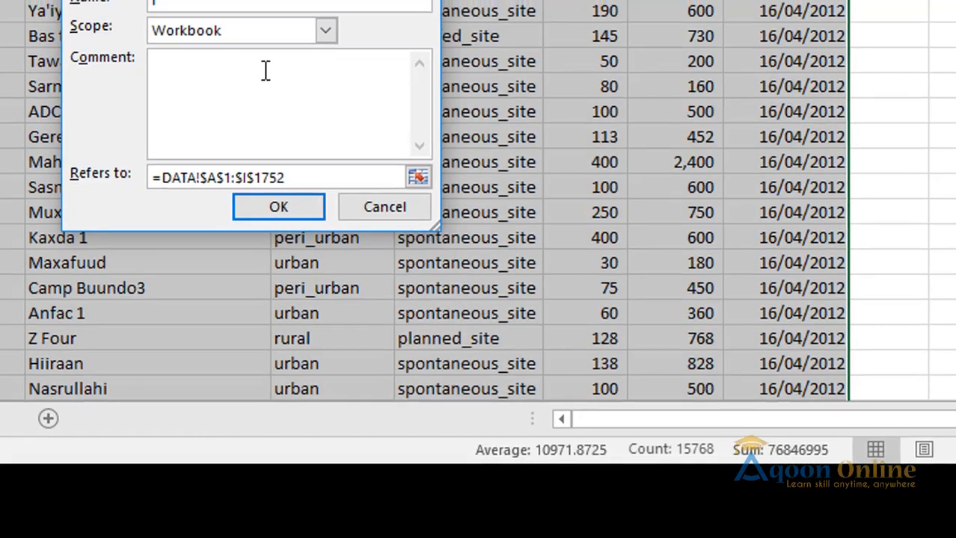
pyautogui.write('an')
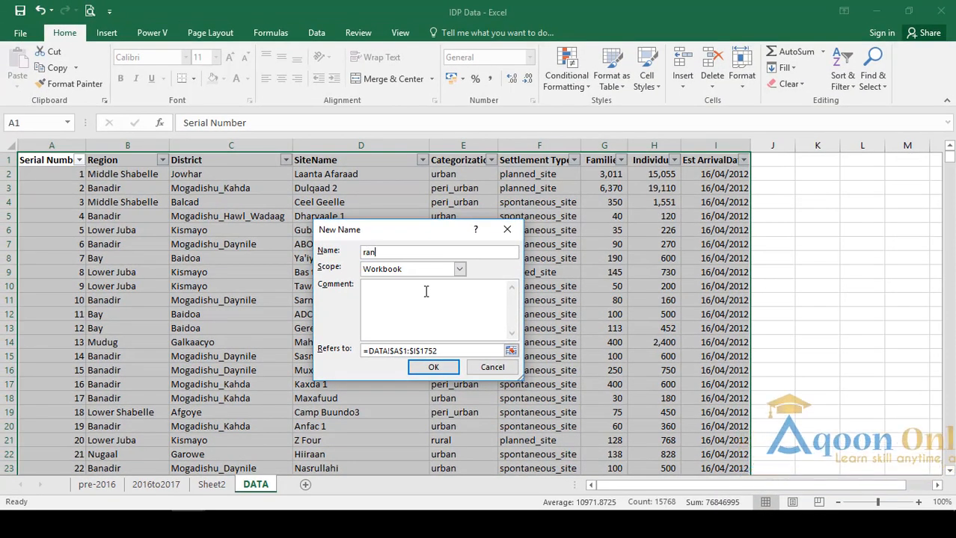
pyautogui.write('geData')
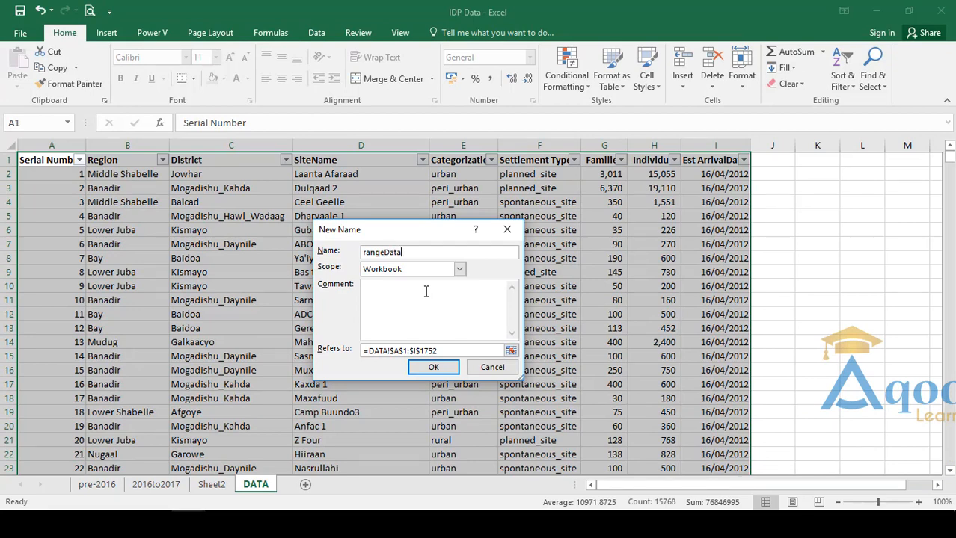
pyautogui.press('Return')
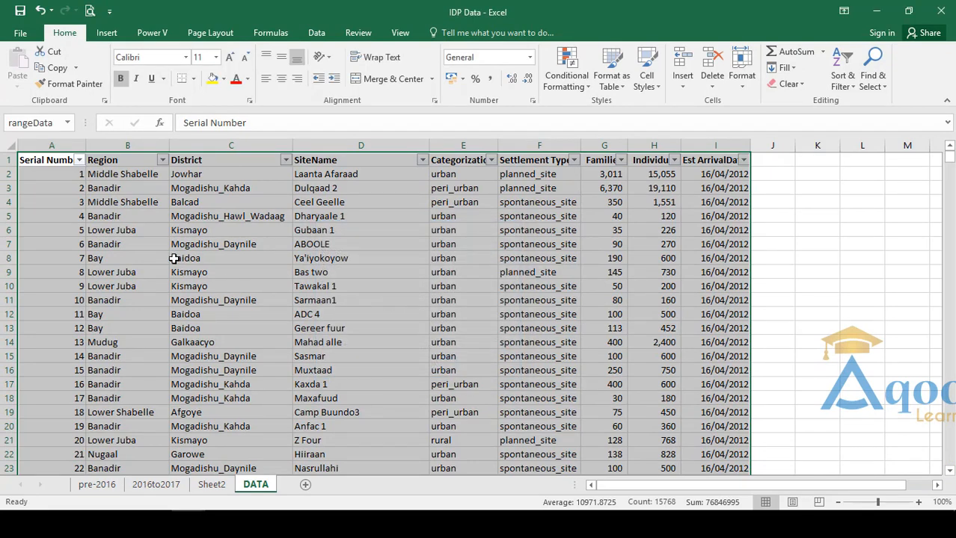
# Reselect the full data block with its headers to check which range name it carries.
pyautogui.click(165, 232)
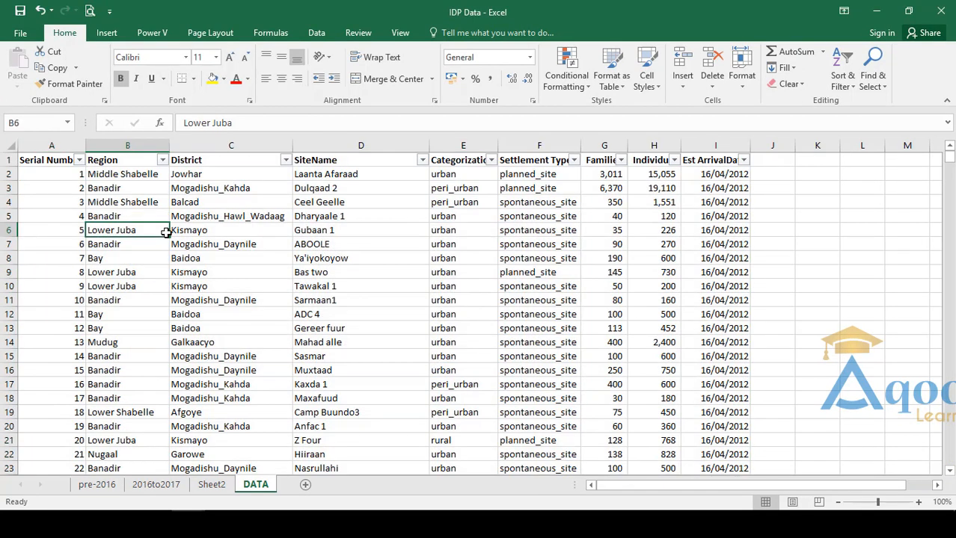
pyautogui.click(59, 160)
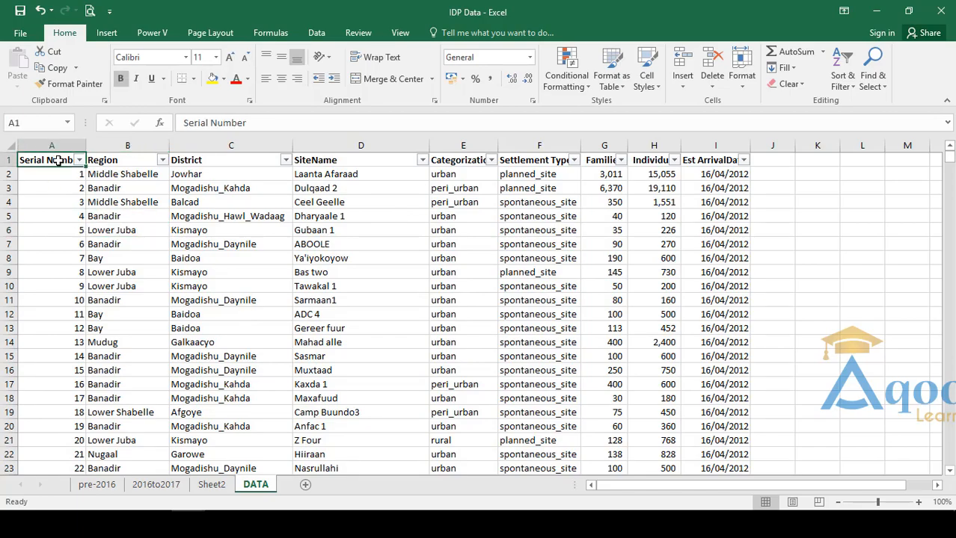
pyautogui.hotkey('ctrl', 'shift', 'Right')
pyautogui.hotkey('ctrl', 'shift', 'Down')
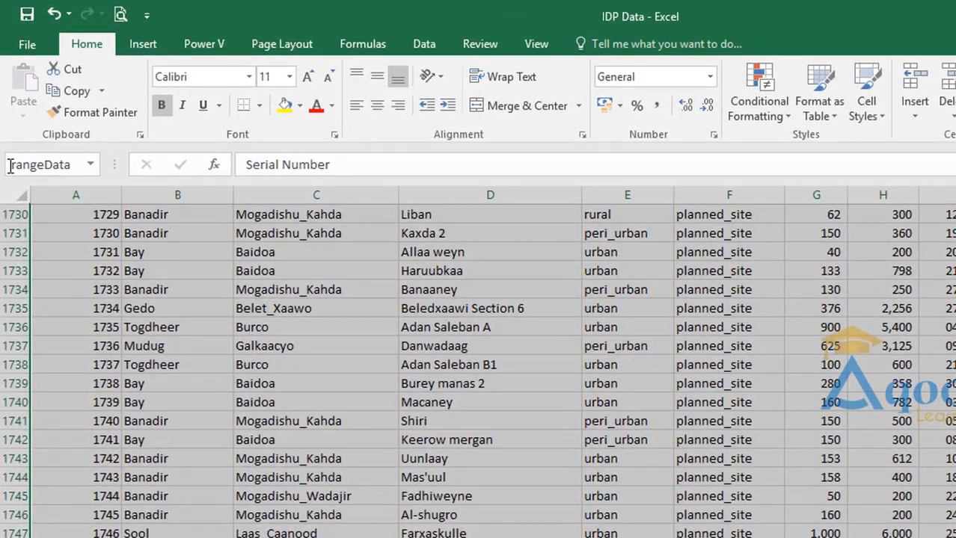
pyautogui.click(17, 165)
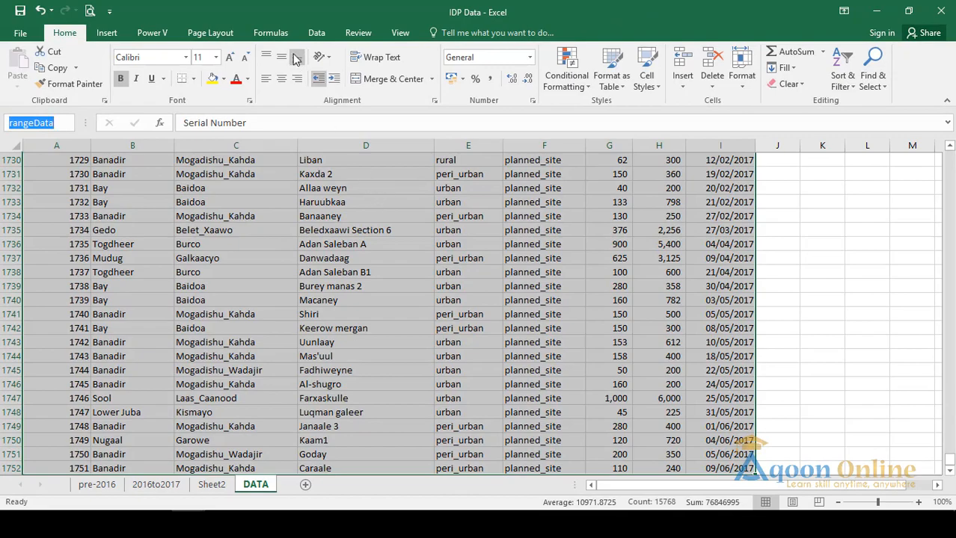
# Review the rangeData entry and its reference in the Name Manager, and close it.
pyautogui.click(274, 35)
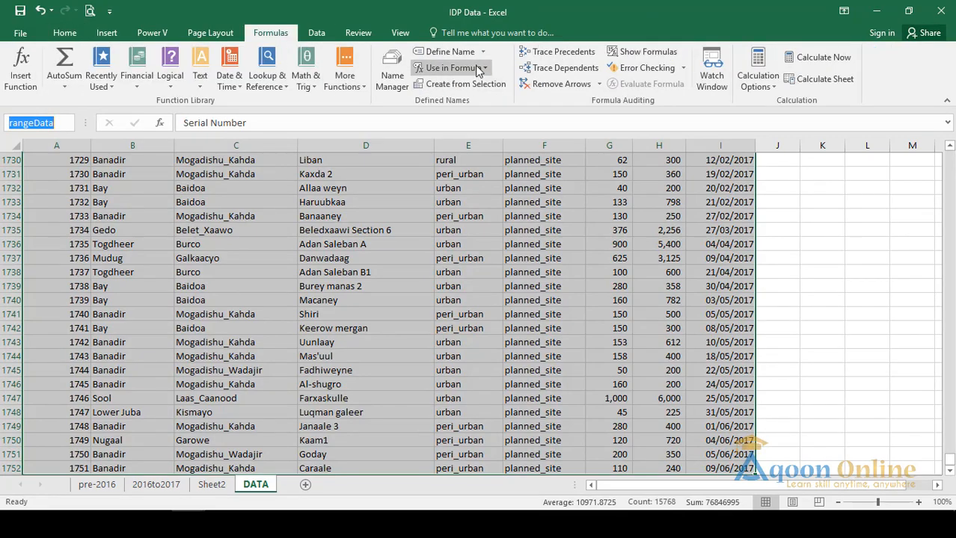
pyautogui.click(392, 81)
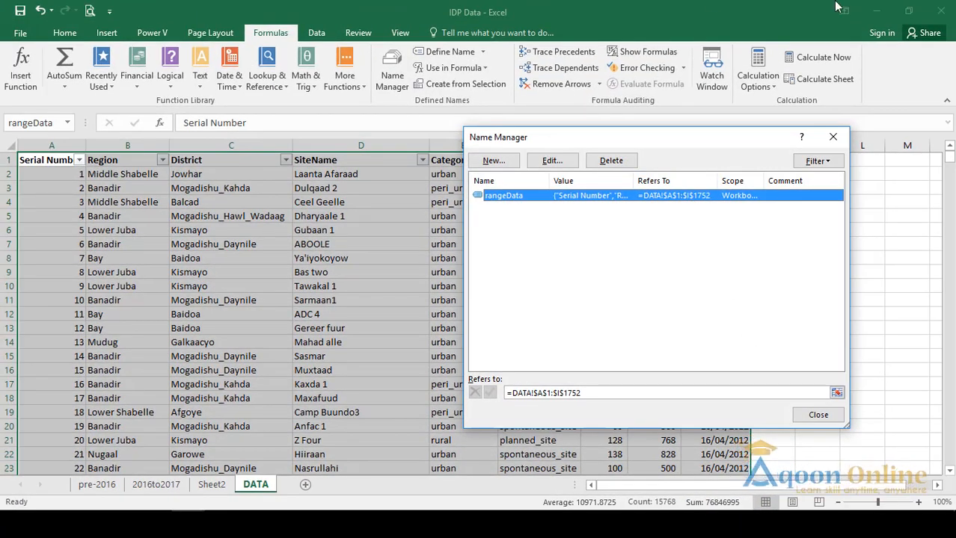
pyautogui.click(818, 416)
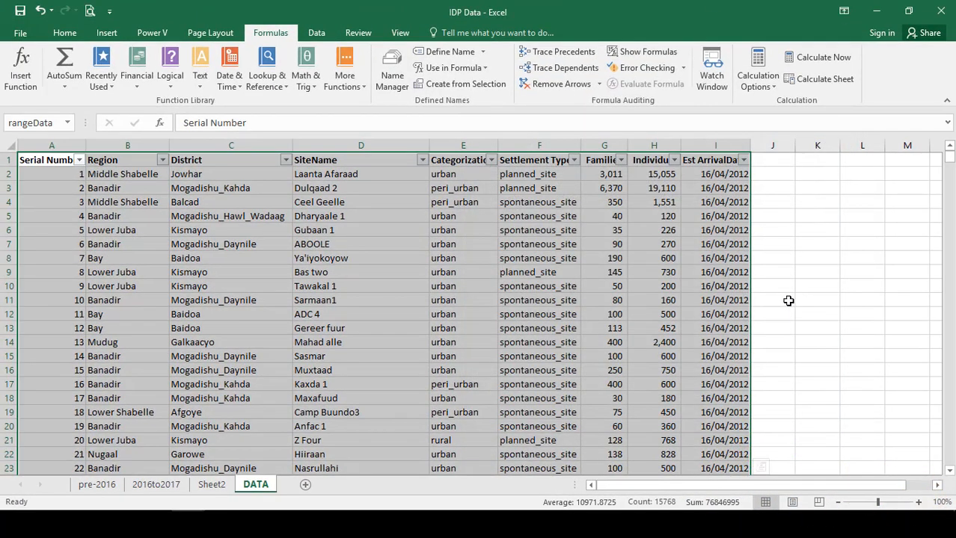
pyautogui.click(450, 287)
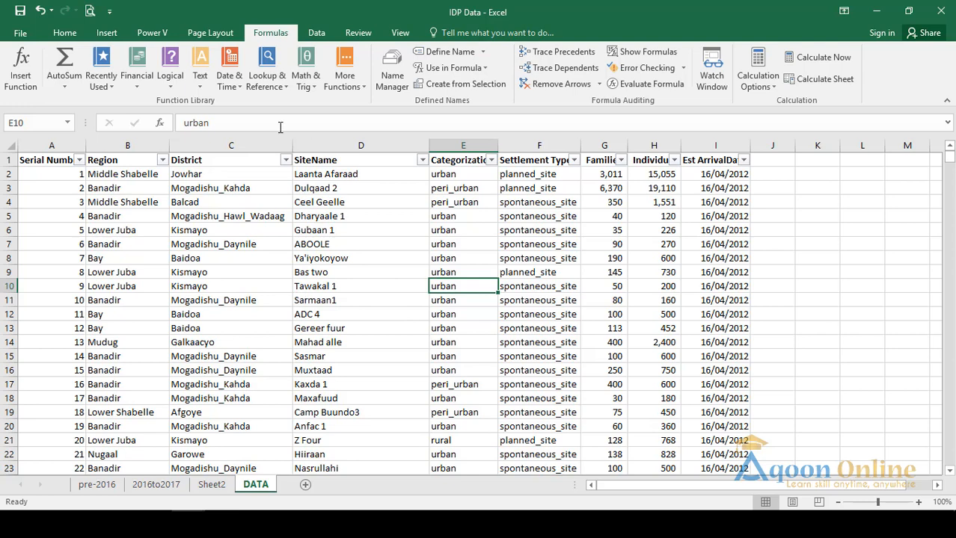
pyautogui.click(66, 33)
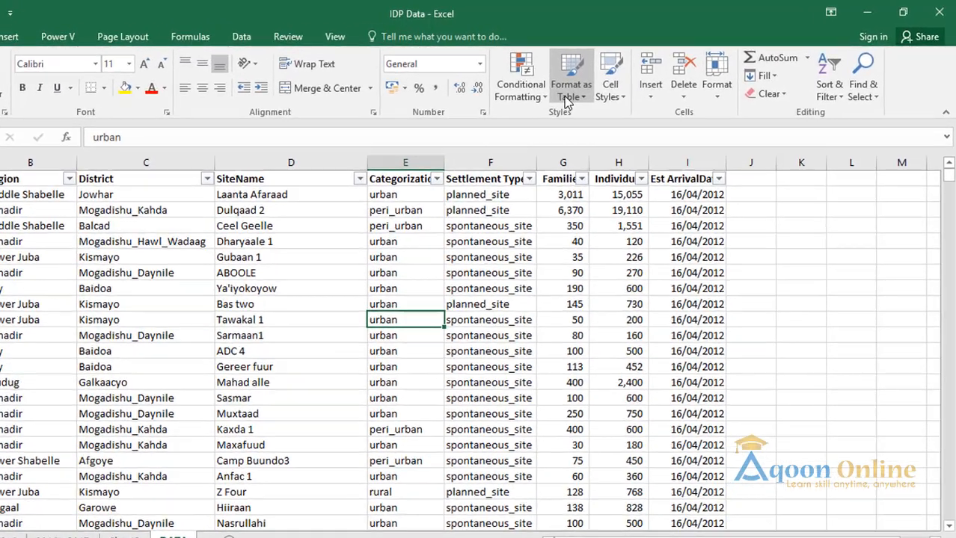
pyautogui.click(611, 88)
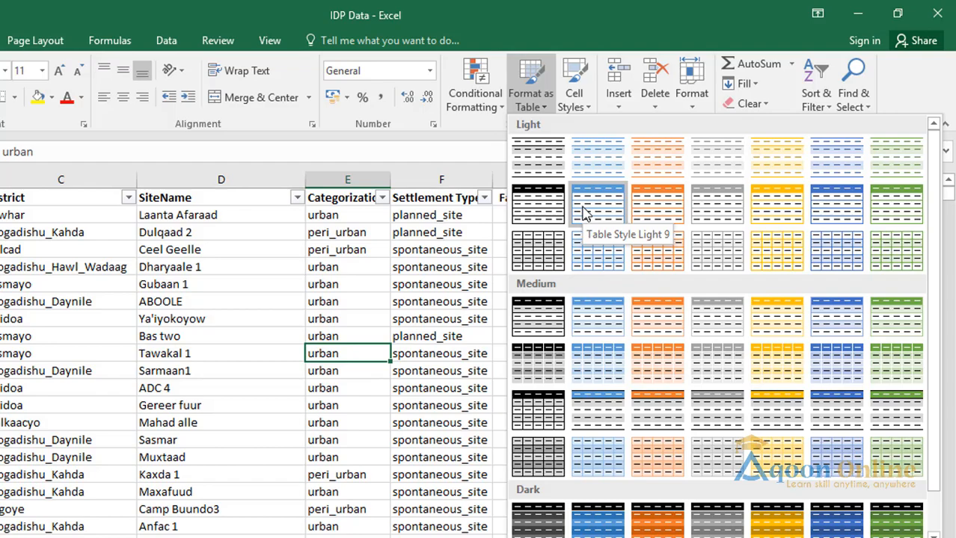
pyautogui.click(716, 159)
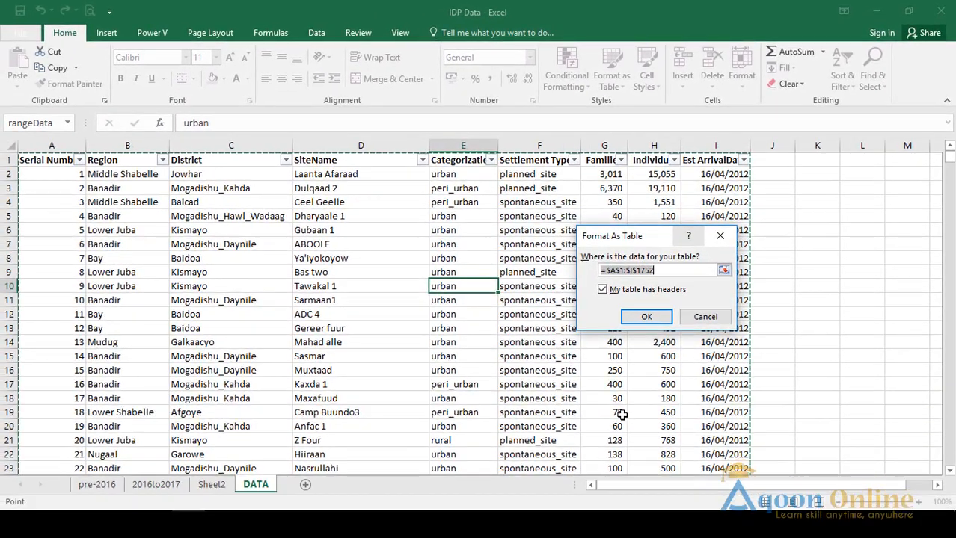
pyautogui.moveTo(591, 238); pyautogui.dragTo(269, 257)
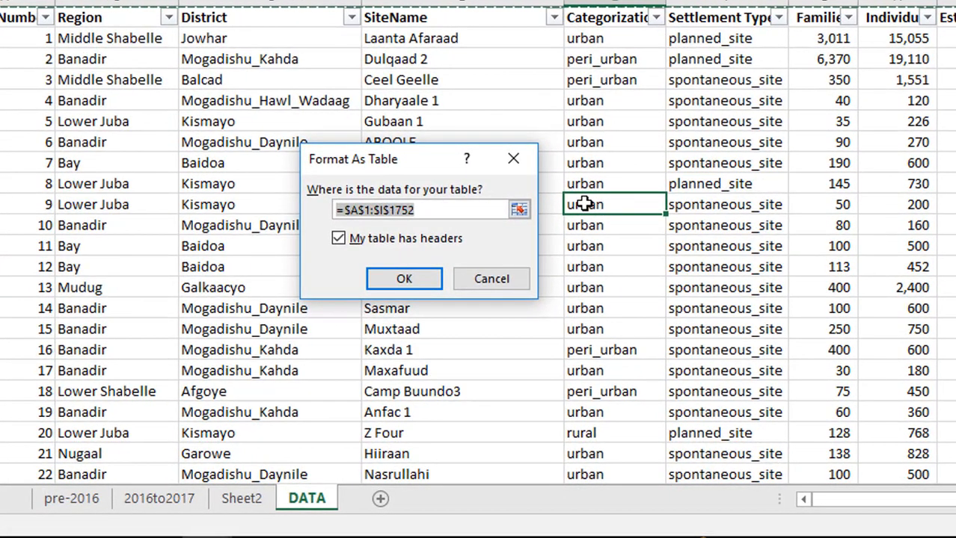
pyautogui.click(486, 277)
pyautogui.click(819, 312)
pyautogui.hotkey('ctrl', 't')
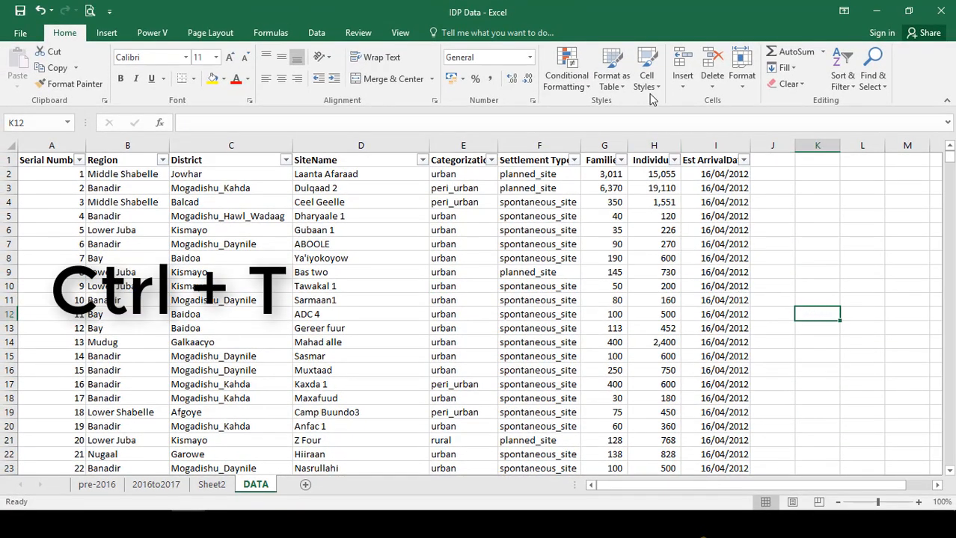
pyautogui.click(612, 81)
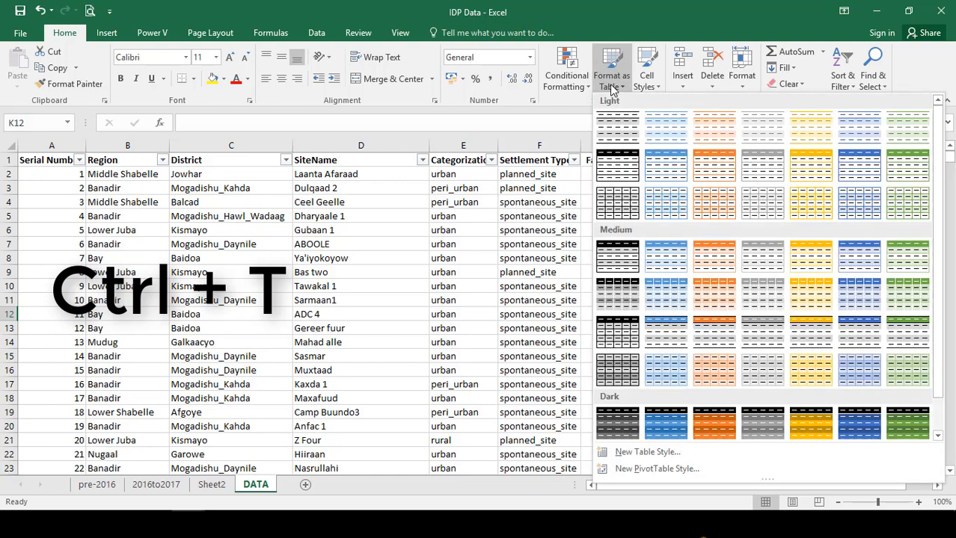
pyautogui.click(612, 124)
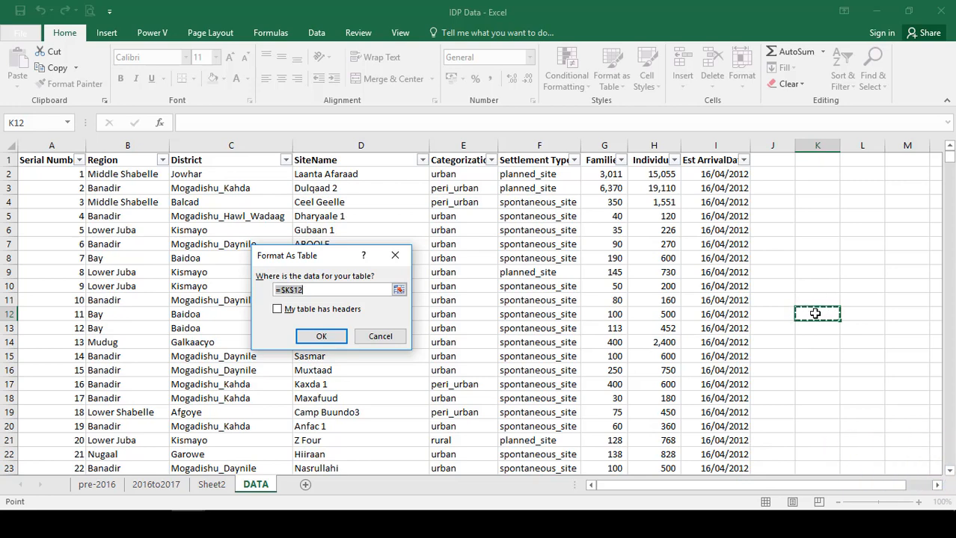
pyautogui.click(380, 337)
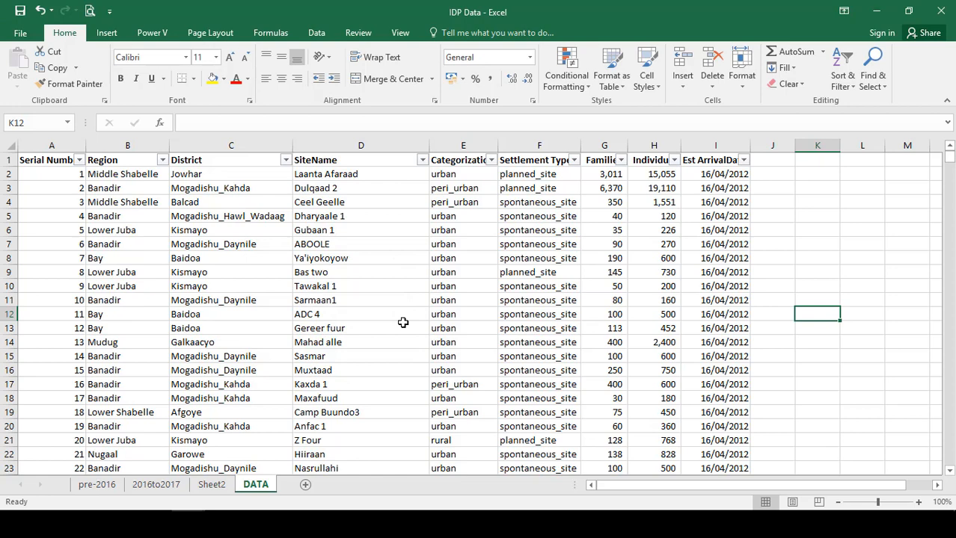
# Format the data block A1:I1752 on the DATA sheet as a table with headers, using a light blue table style.
pyautogui.click(443, 275)
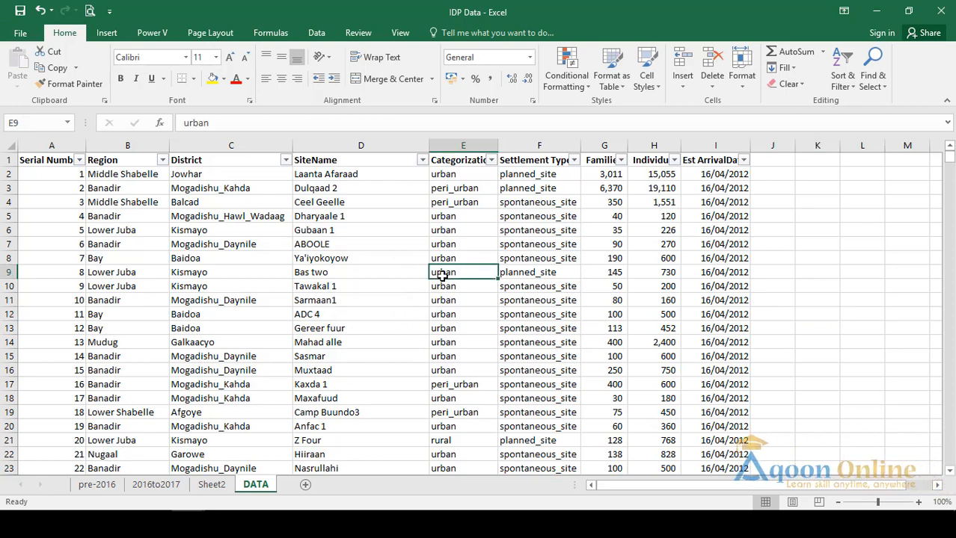
pyautogui.click(617, 88)
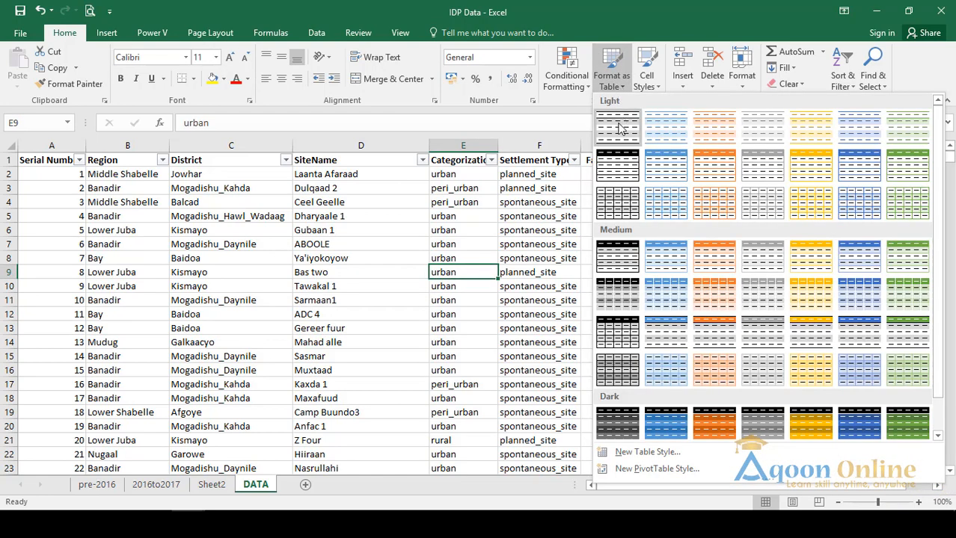
pyautogui.click(656, 133)
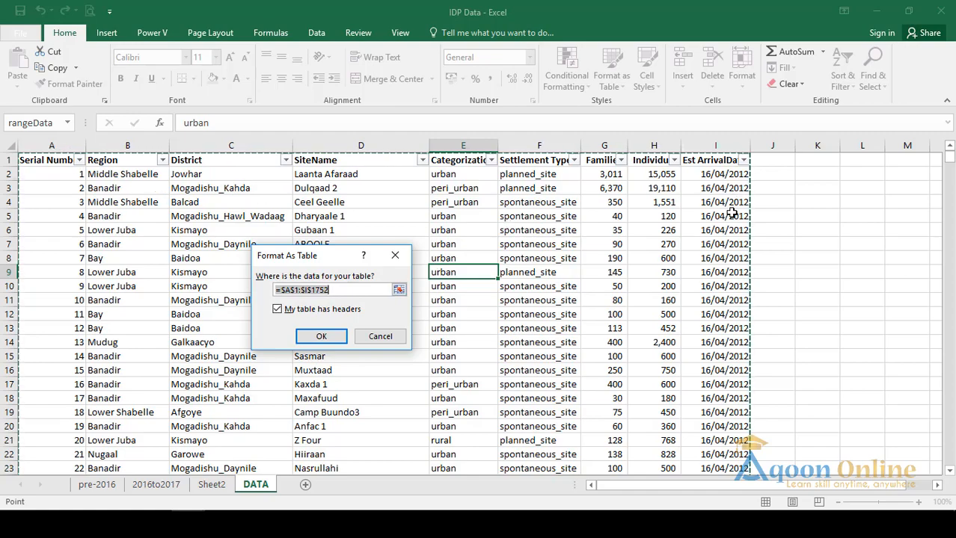
pyautogui.moveTo(949, 158); pyautogui.dragTo(949, 459)
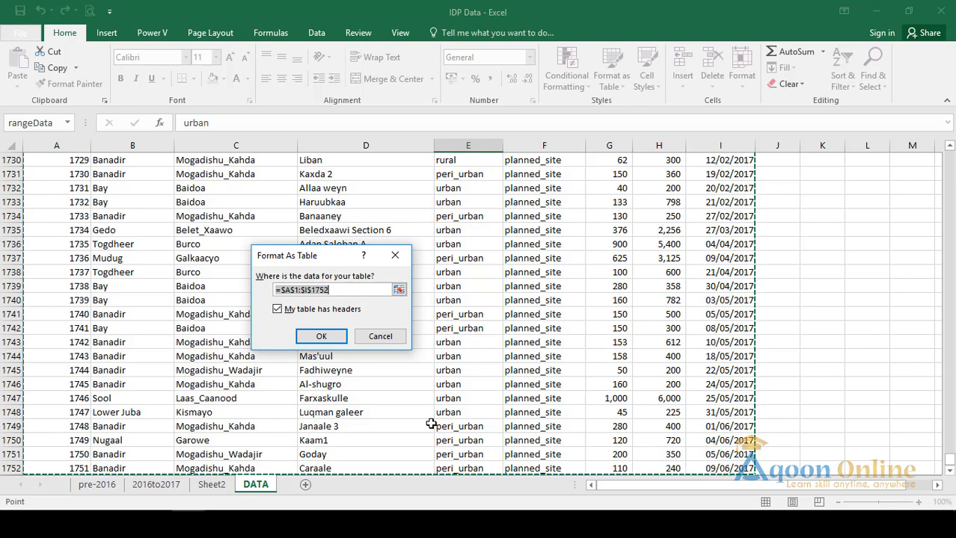
pyautogui.click(277, 309)
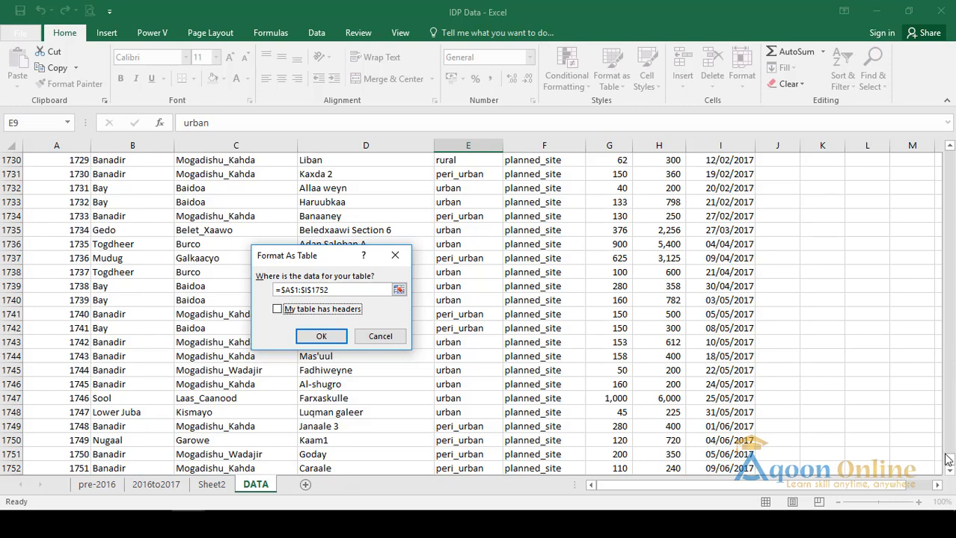
pyautogui.click(278, 311)
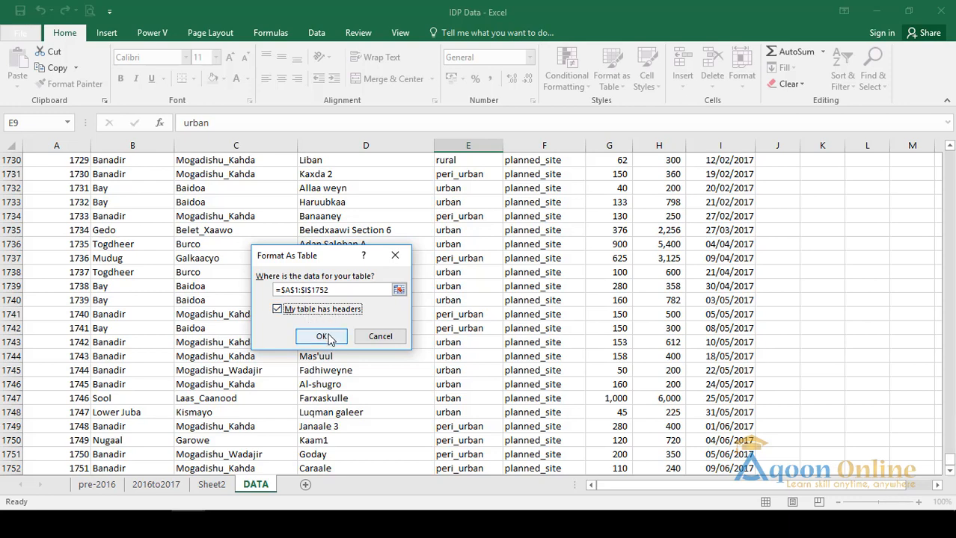
pyautogui.click(322, 337)
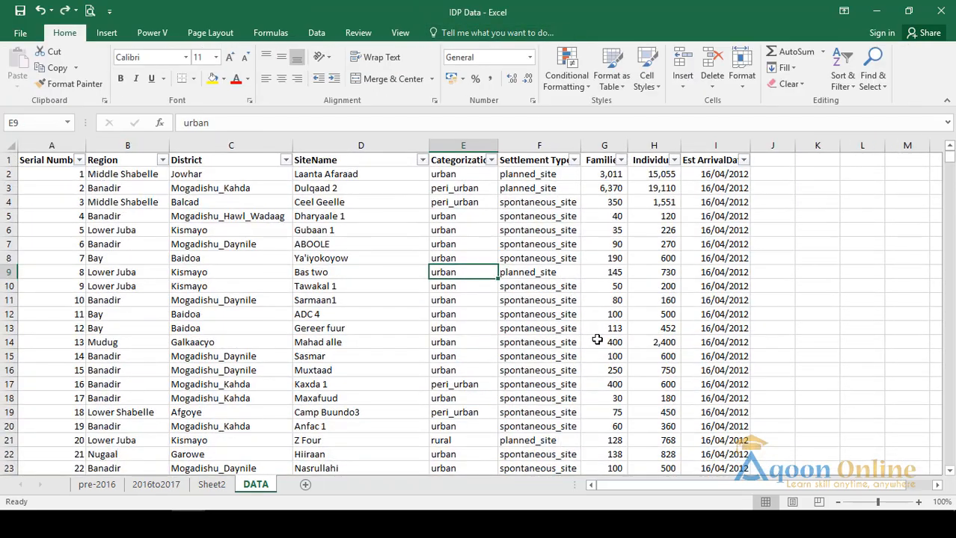
# Create a table from the data block A1:I1752, using its first row as headers.
pyautogui.click(554, 274)
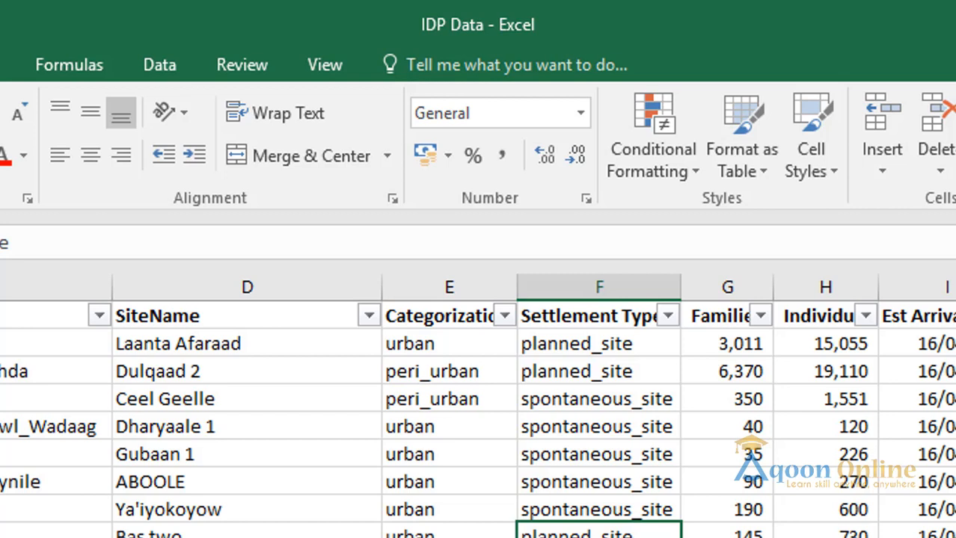
pyautogui.hotkey('ctrl', 't')
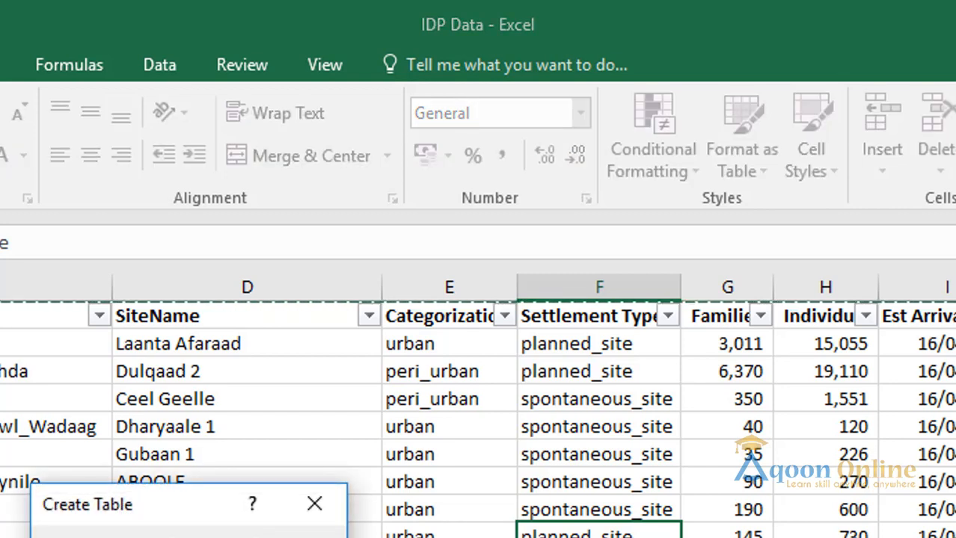
pyautogui.press('Escape')
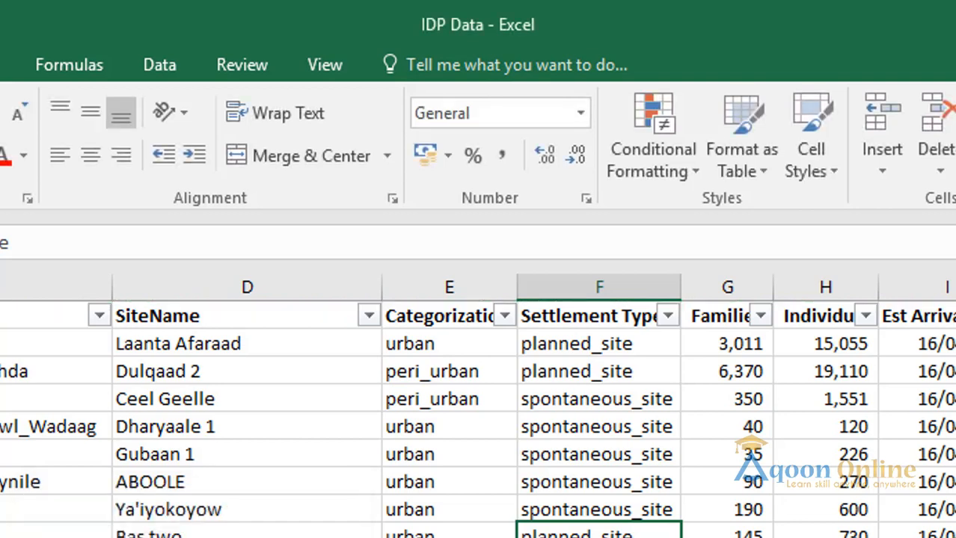
pyautogui.hotkey('ctrl', 't')
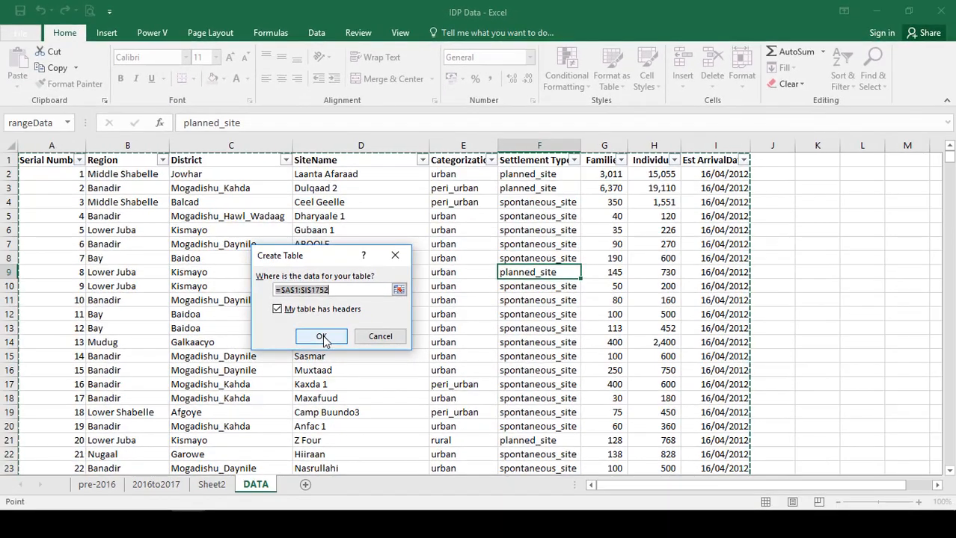
pyautogui.click(322, 337)
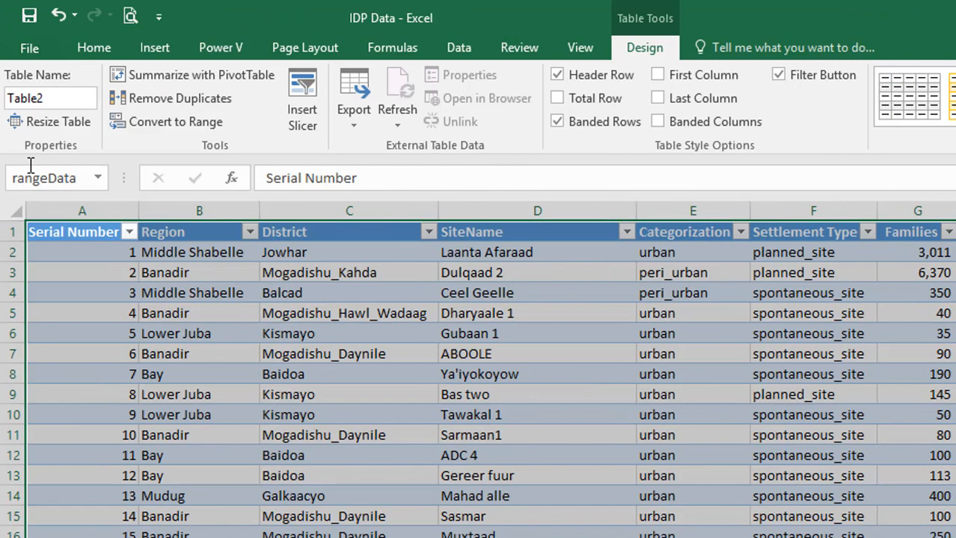
# Rename the new table as DATA.
pyautogui.click(74, 96)
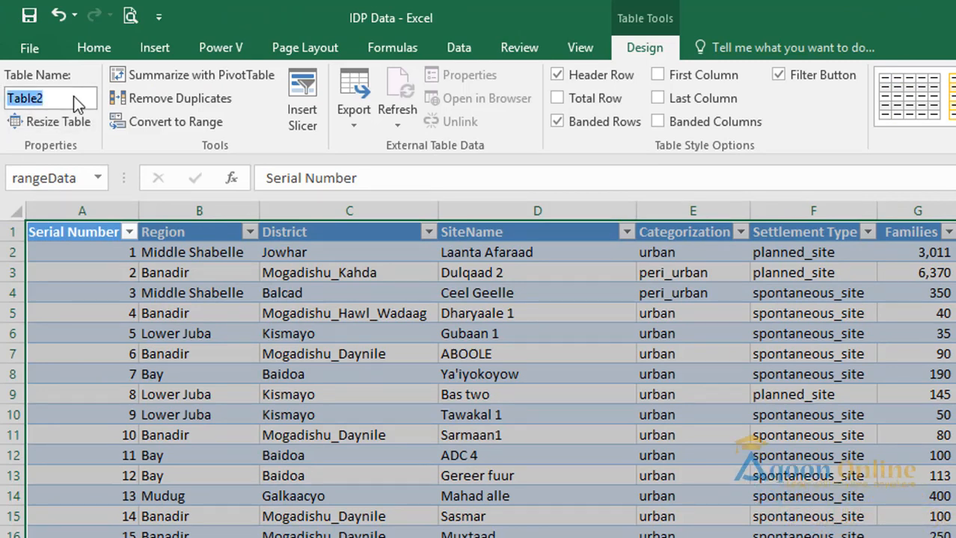
pyautogui.write('DAT')
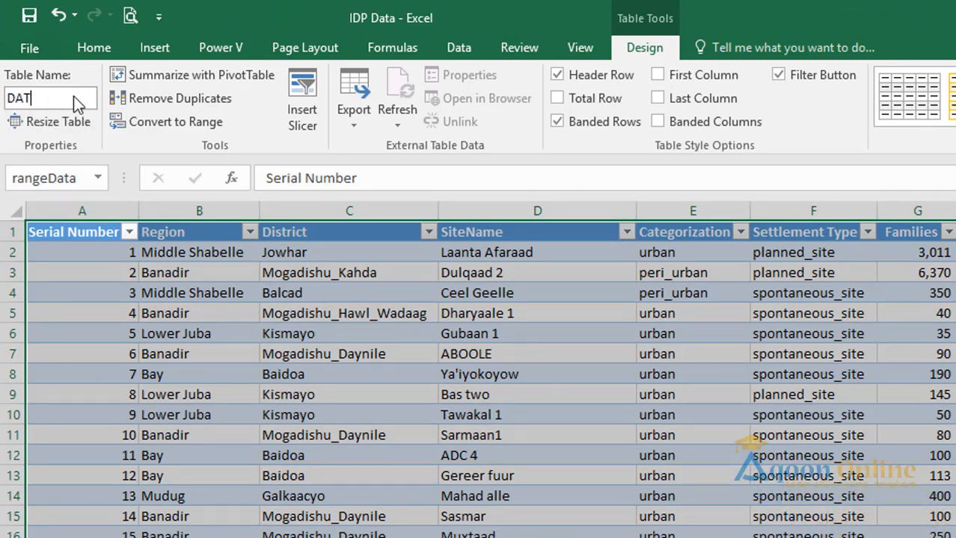
pyautogui.write('A')
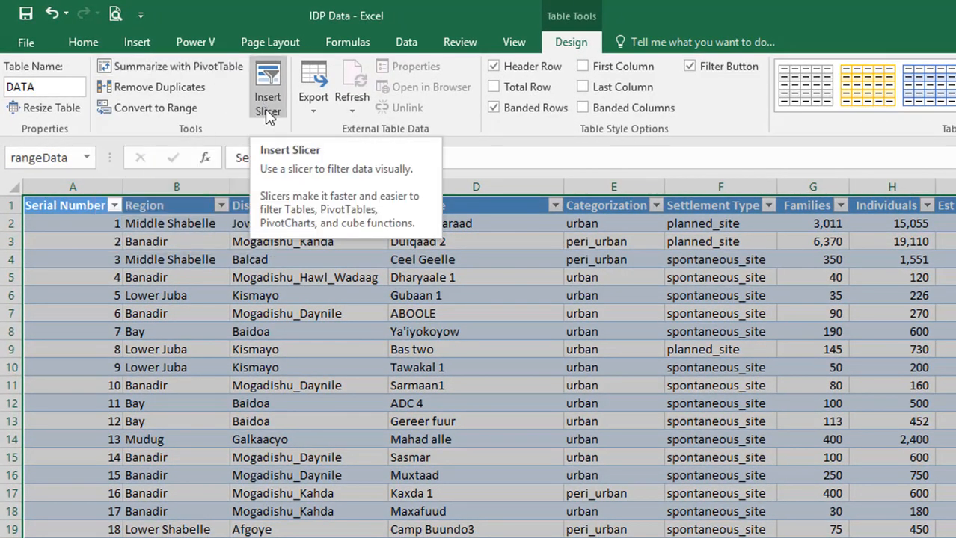
pyautogui.click(314, 96)
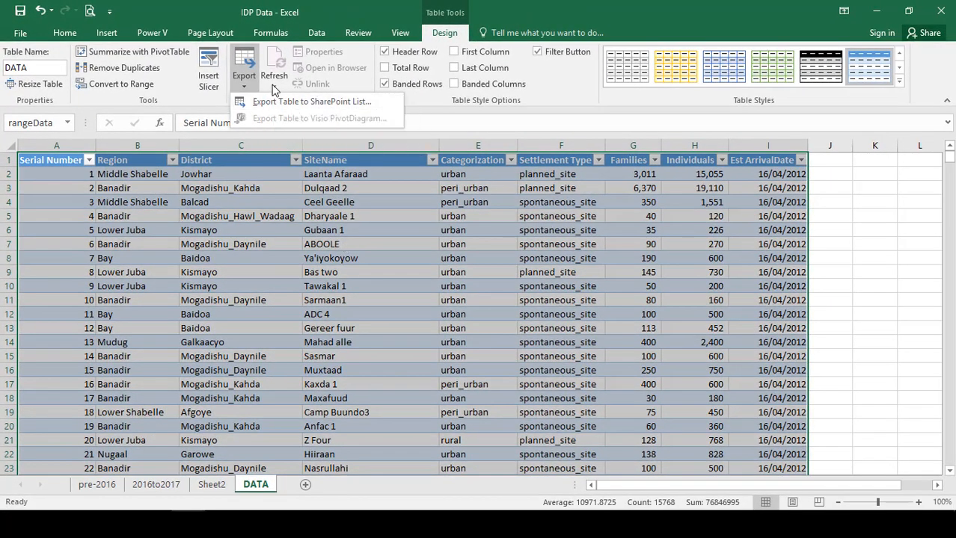
pyautogui.click(276, 87)
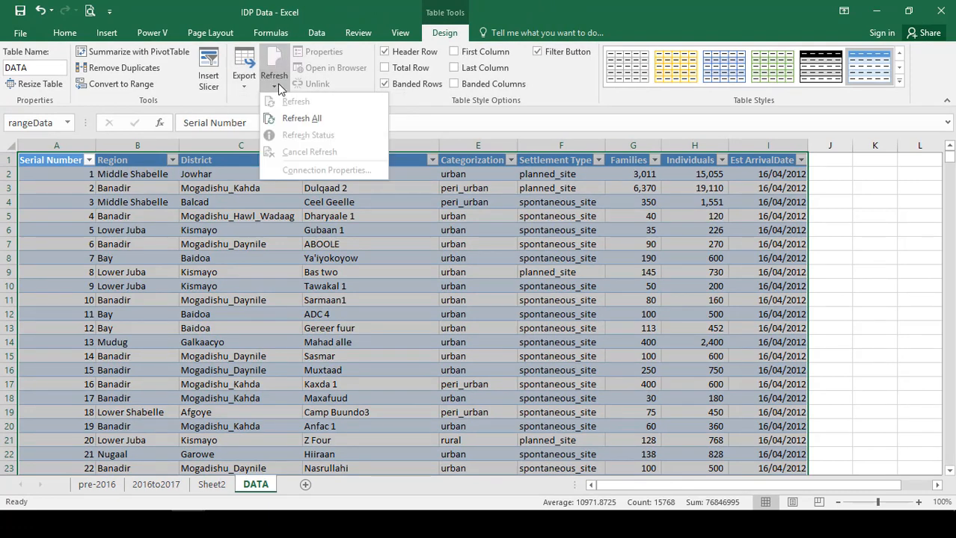
pyautogui.click(110, 92)
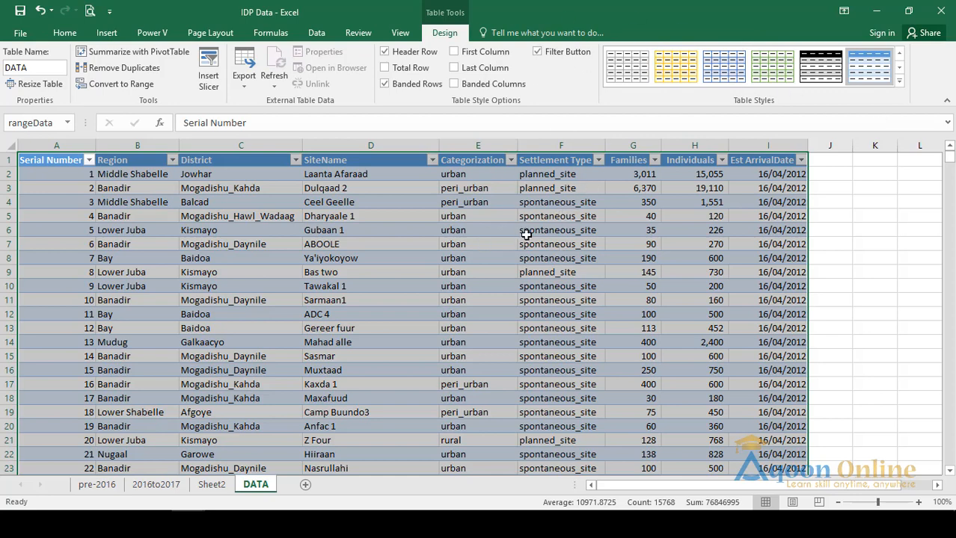
# Clear the table style from the DATA table so its cells have no table formatting.
pyautogui.click(899, 81)
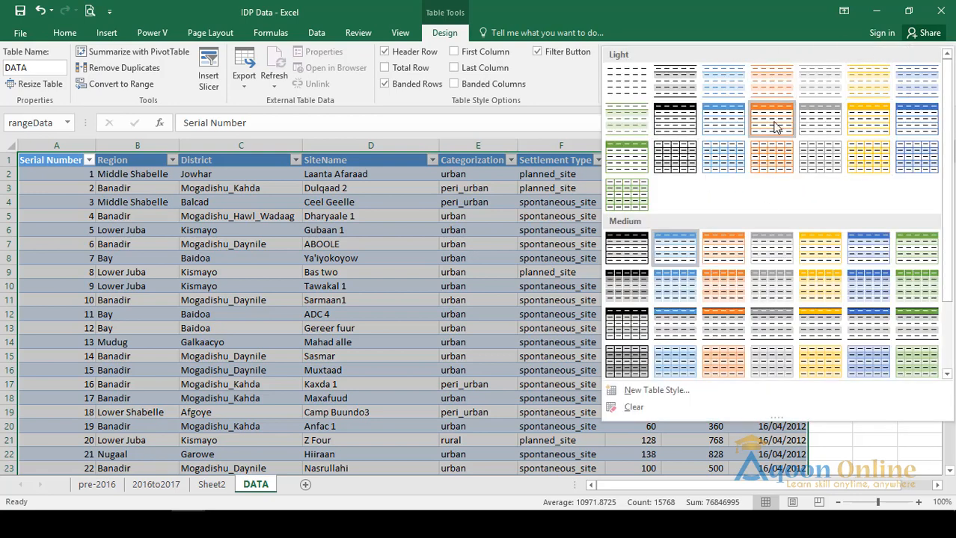
pyautogui.click(634, 405)
pyautogui.click(596, 288)
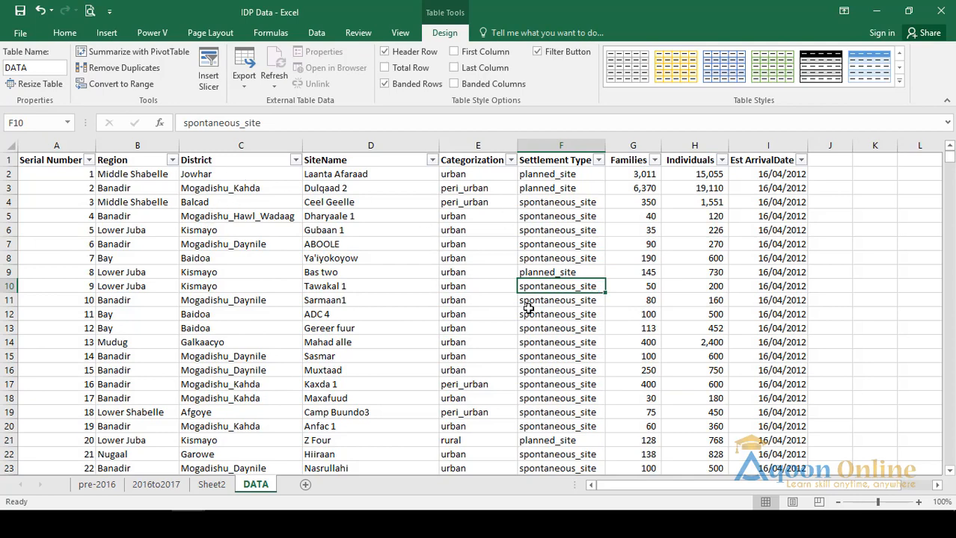
# Hide the filter buttons in the table's header row and show them again.
pyautogui.click(497, 161)
pyautogui.click(532, 161)
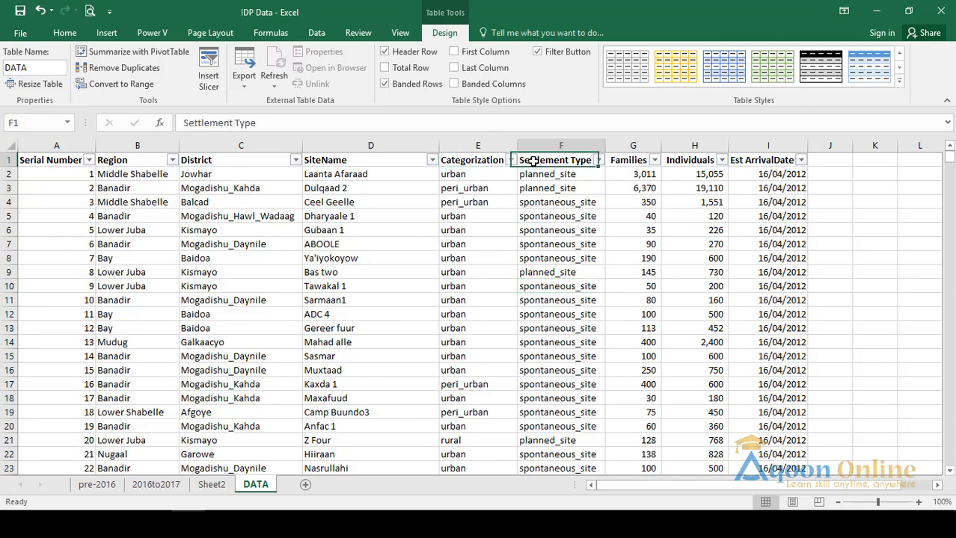
pyautogui.click(598, 160)
pyautogui.click(629, 171)
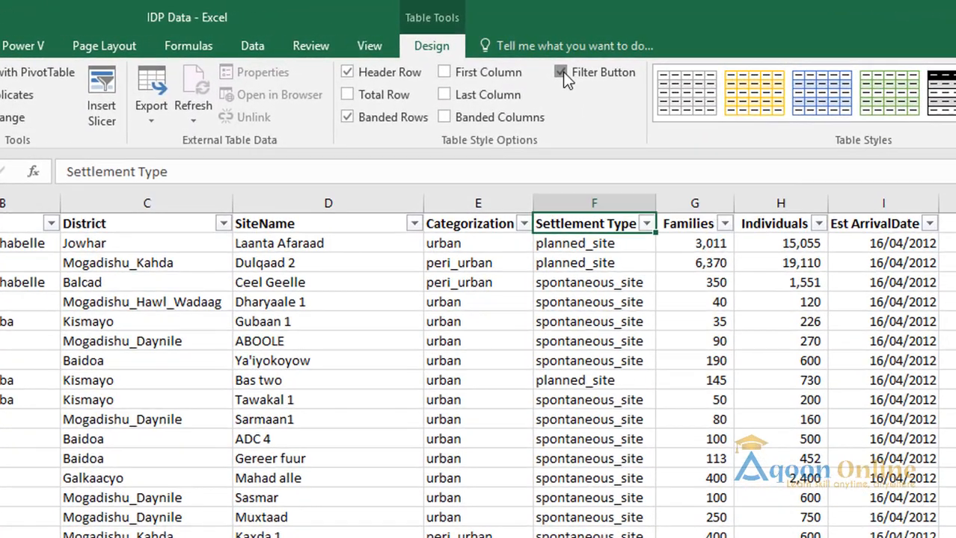
pyautogui.click(537, 53)
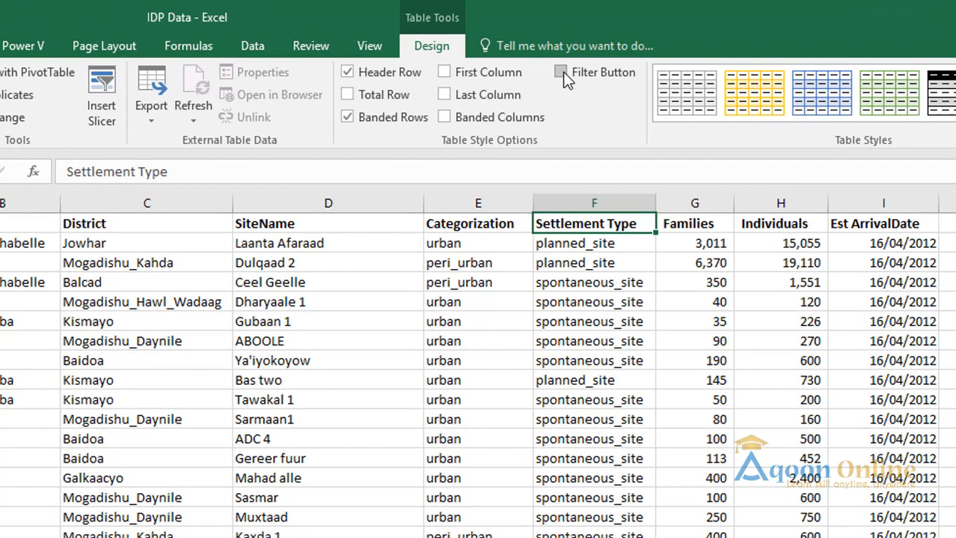
pyautogui.click(563, 72)
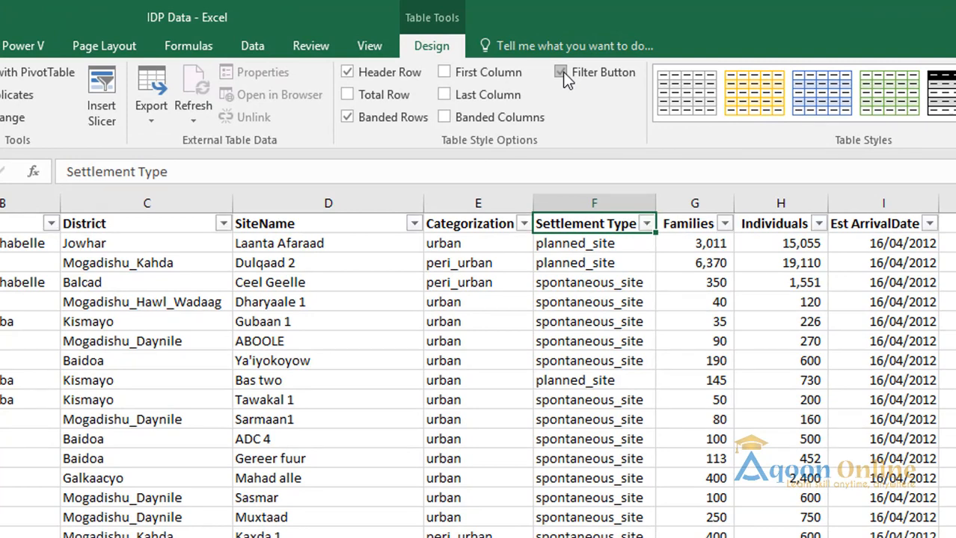